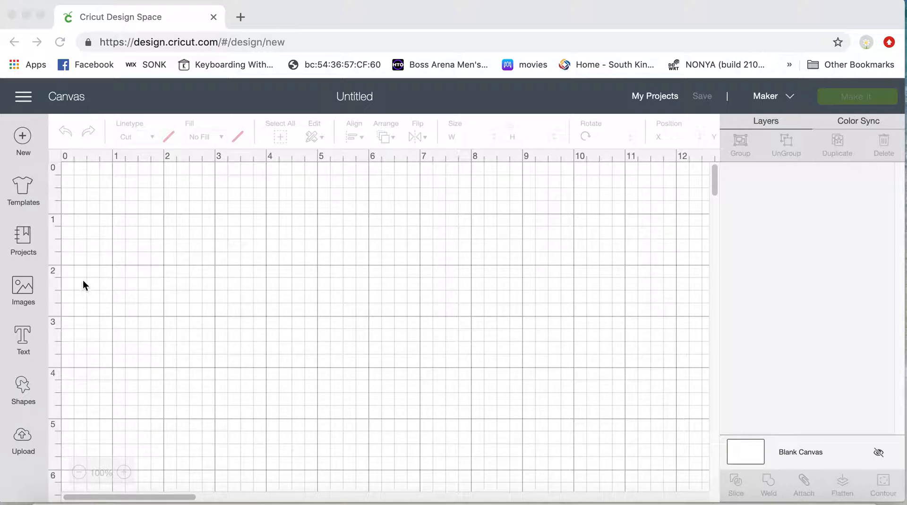
Search the image library for "tag" with the results limited to free images
click(22, 284)
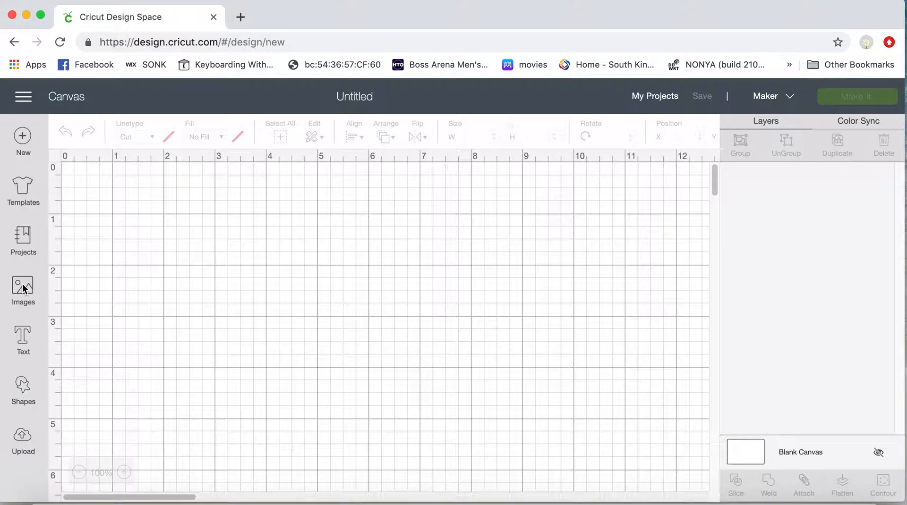
click(22, 284)
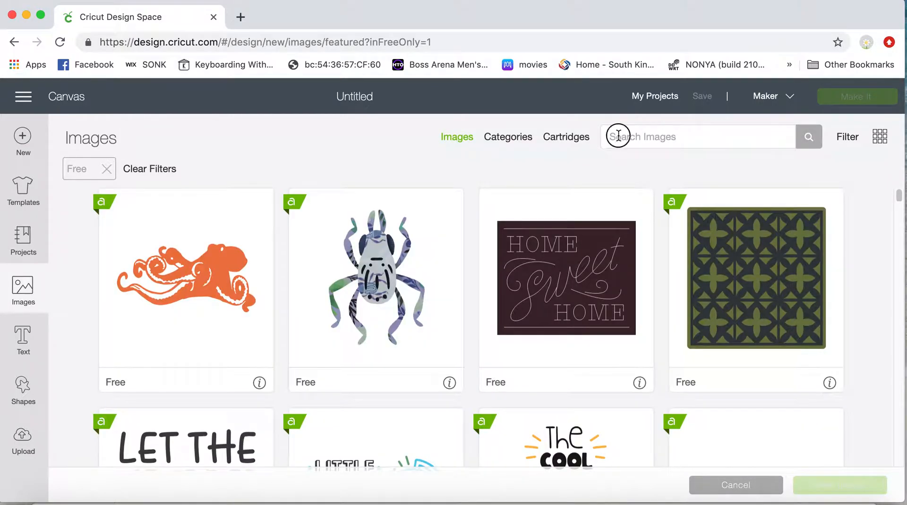
click(618, 136)
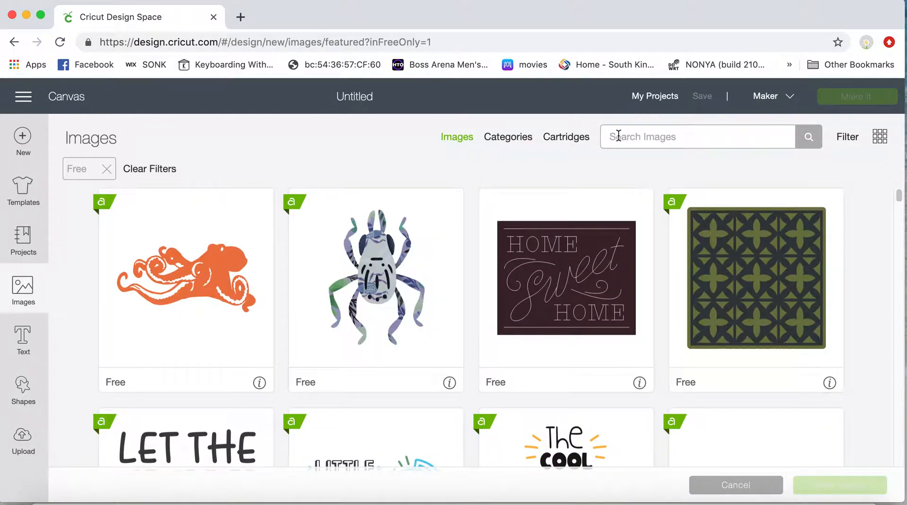
text(tag)
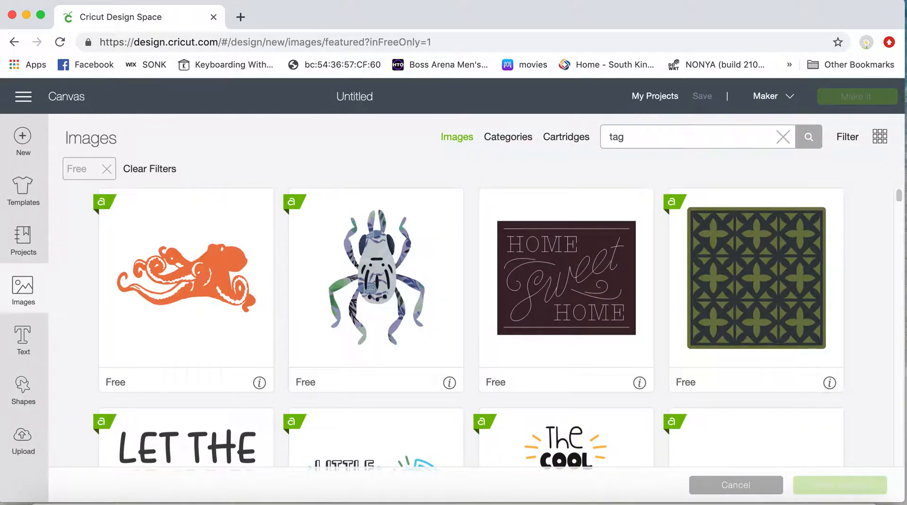
click(848, 140)
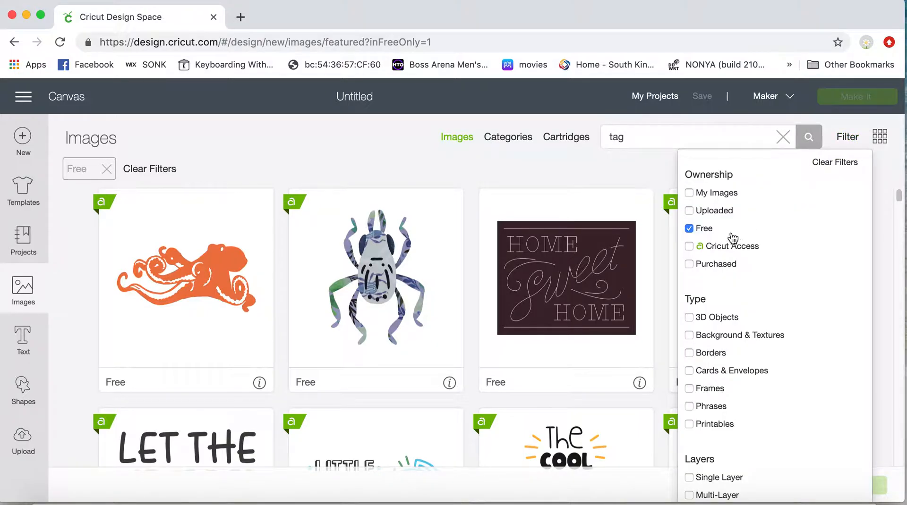
click(690, 229)
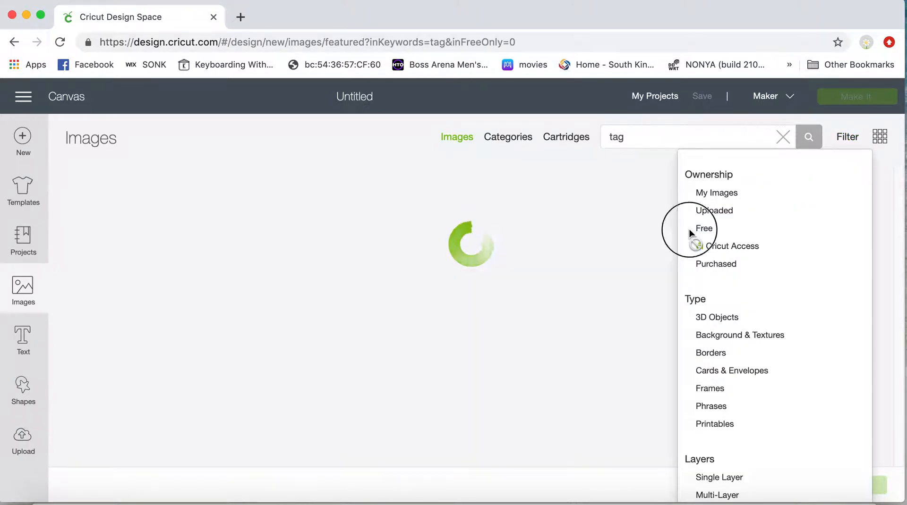
click(690, 229)
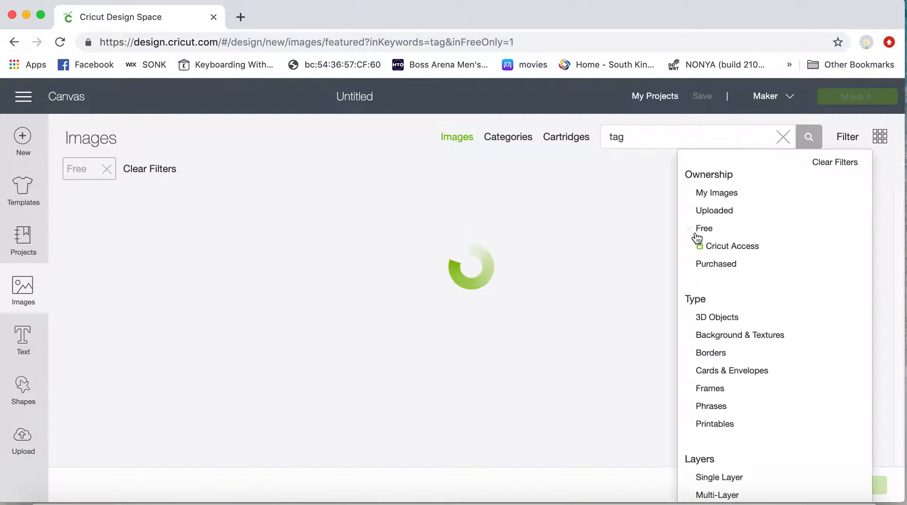
click(660, 171)
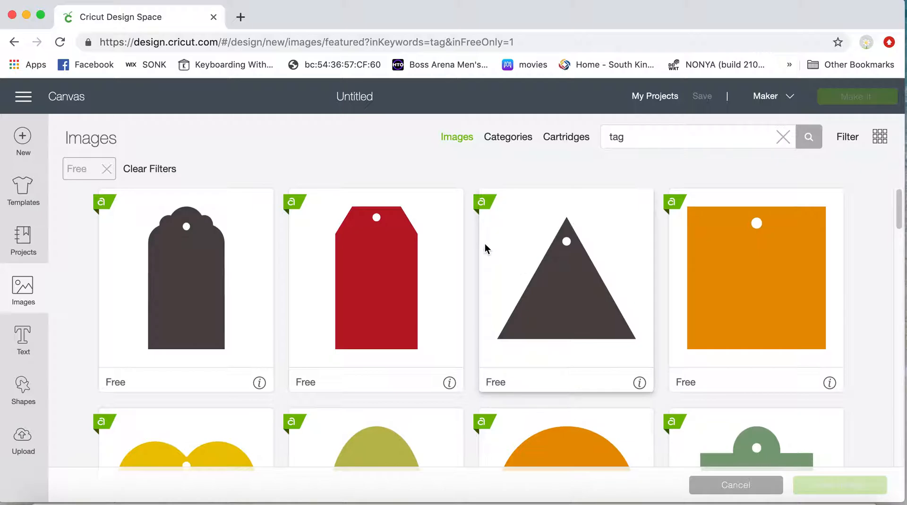
Browse the free tag shapes and select the dark tag with the scalloped top and single hole
scroll(485, 244, down, 5)
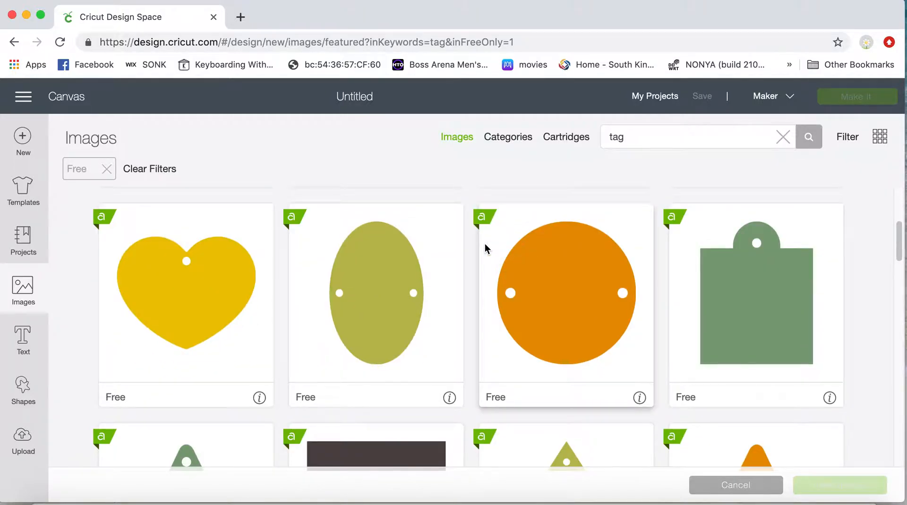
scroll(485, 244, down, 8)
scroll(485, 246, down, 6)
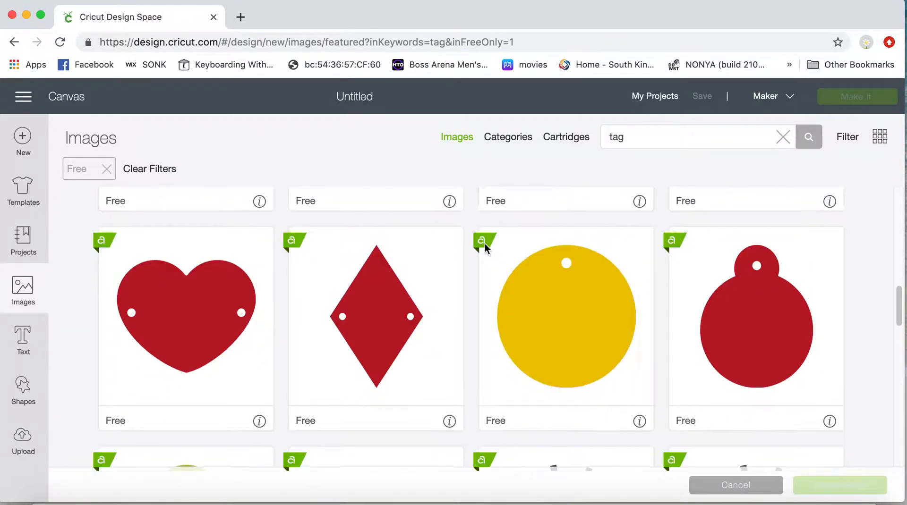
scroll(487, 246, down, 8)
scroll(488, 246, up, 10)
scroll(488, 244, up, 10)
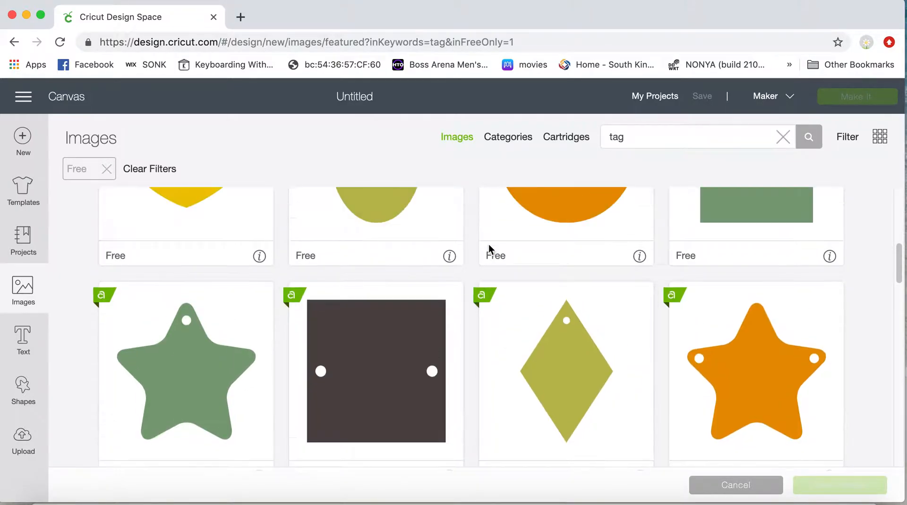
scroll(488, 244, up, 2)
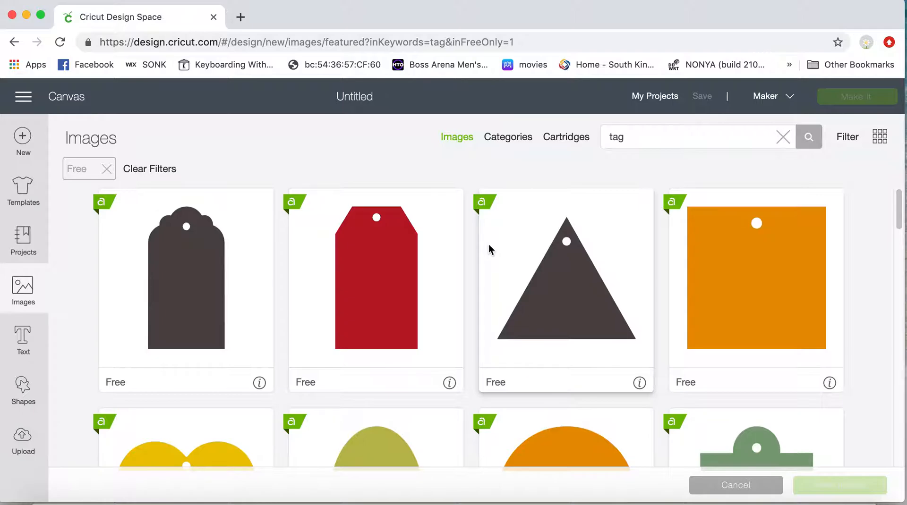
click(204, 287)
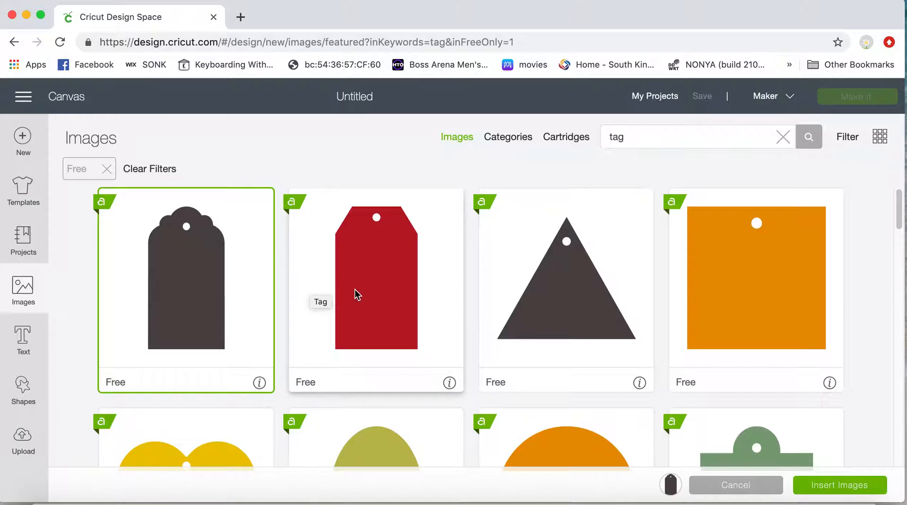
Add the red five-petal flower tag to the selection and insert both tag images onto the canvas
scroll(355, 290, down, 9)
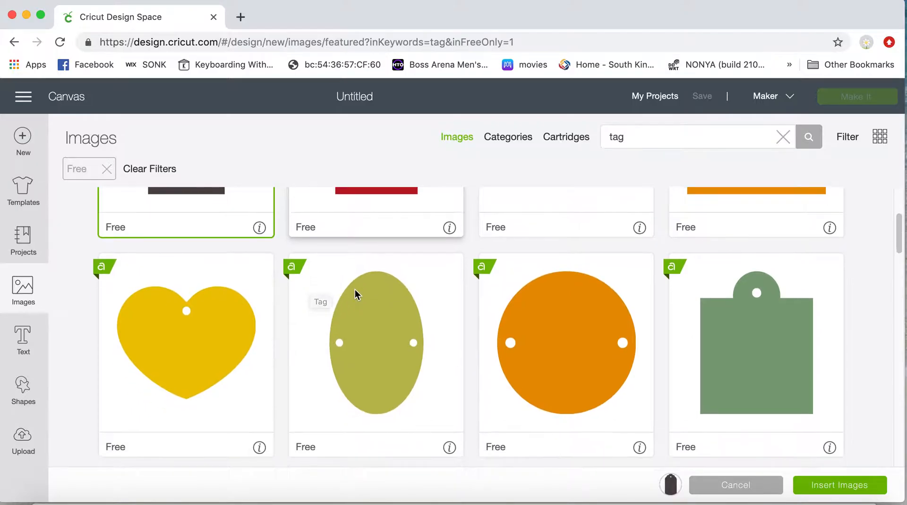
scroll(356, 290, down, 12)
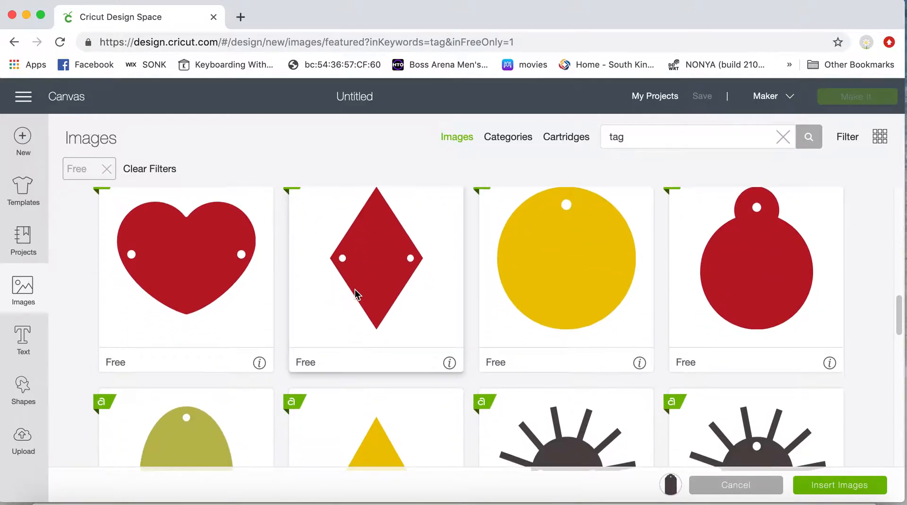
scroll(356, 290, down, 6)
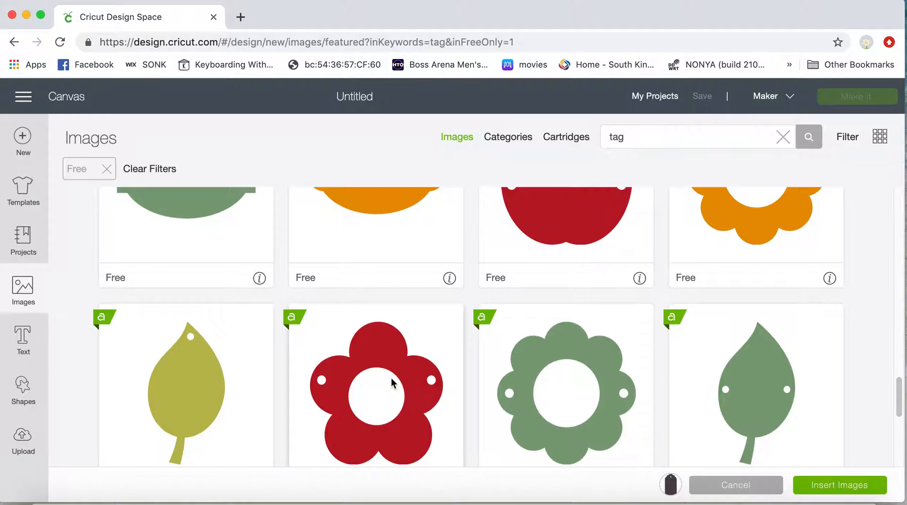
scroll(391, 379, down, 1)
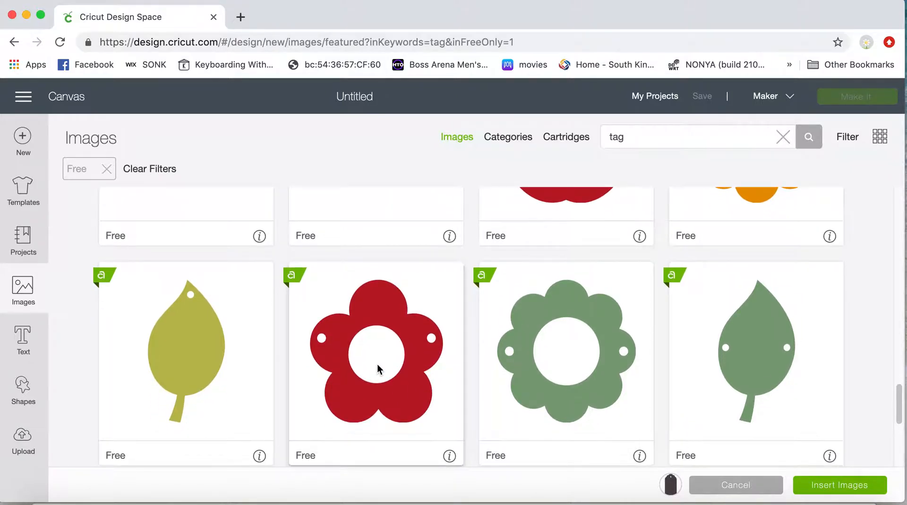
click(377, 369)
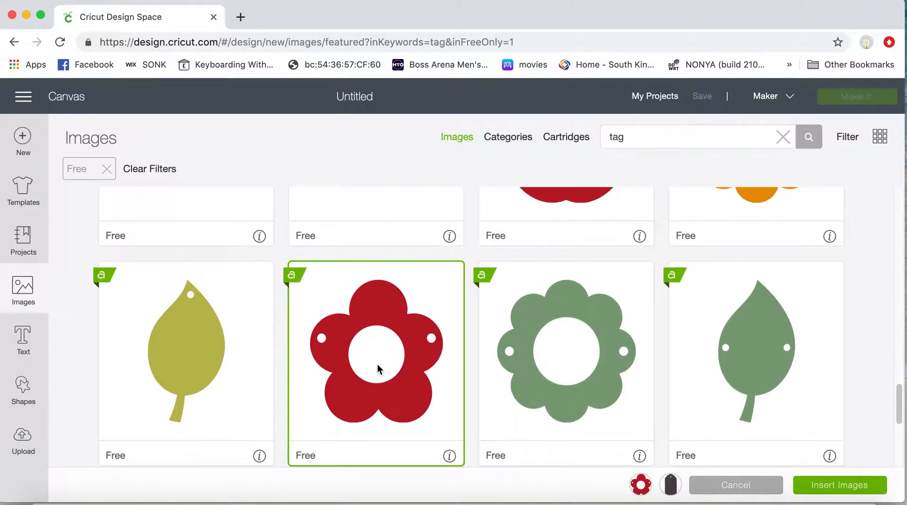
click(817, 487)
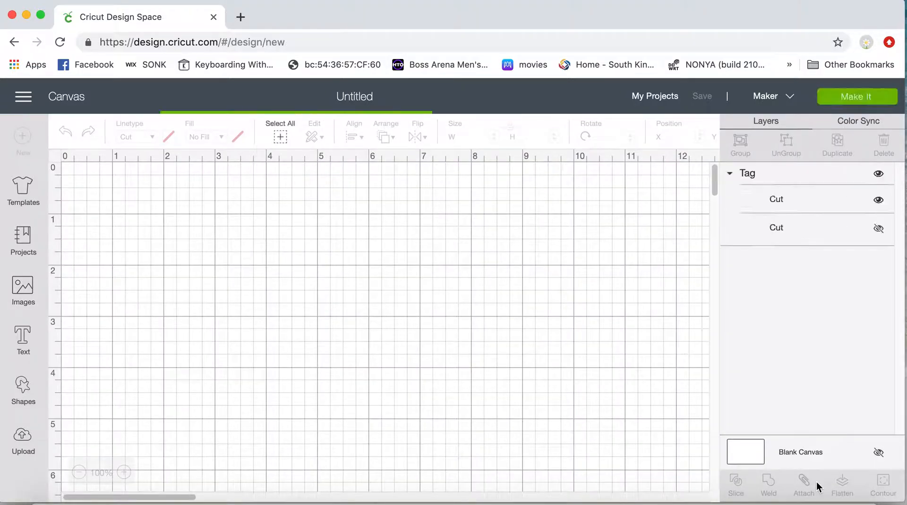
Move the flower tag away from the scalloped tag and hide its large centre circle with Contour
drag(315, 386, 567, 320)
drag(557, 361, 556, 358)
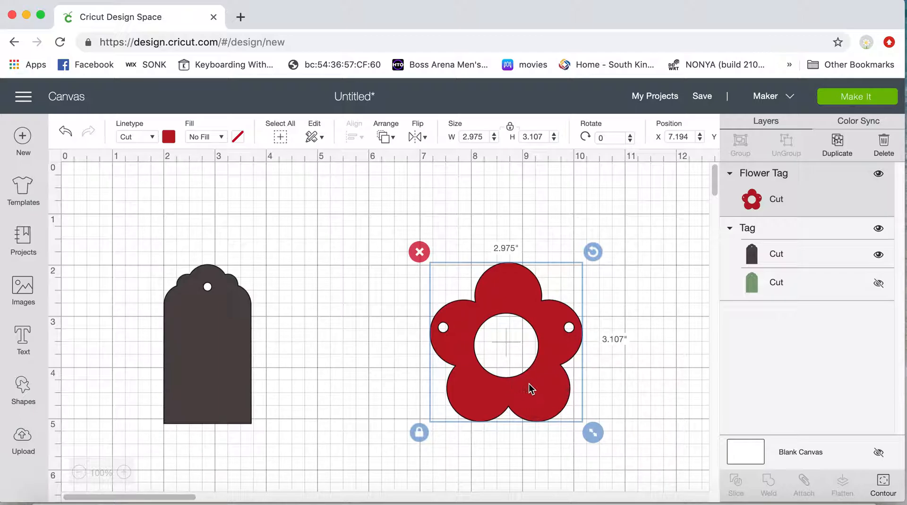
click(883, 484)
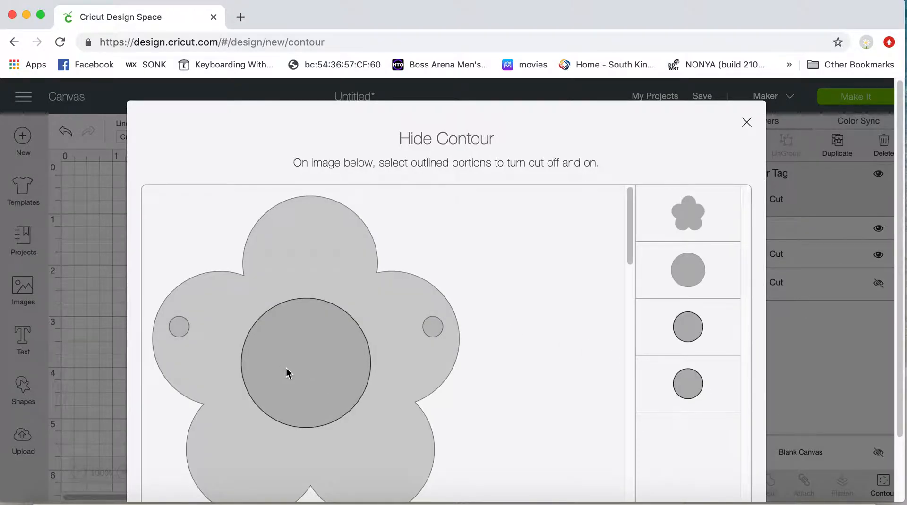
click(293, 359)
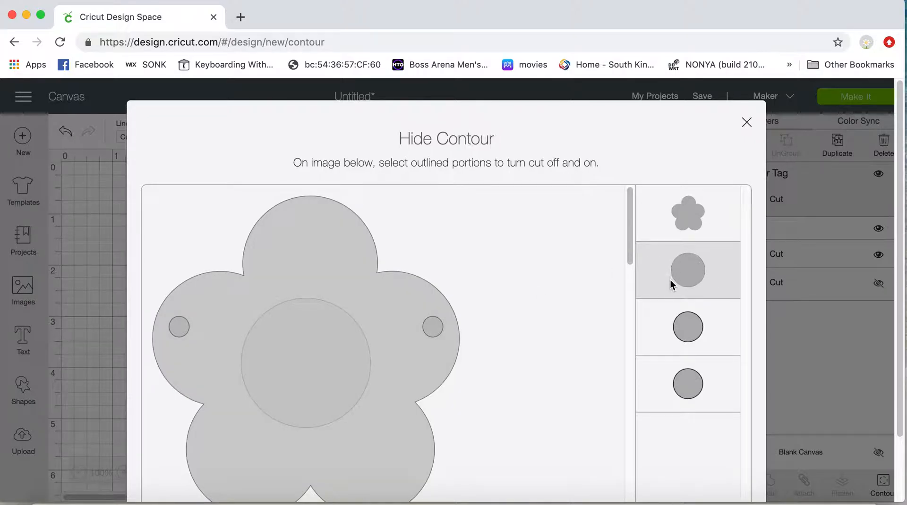
click(746, 124)
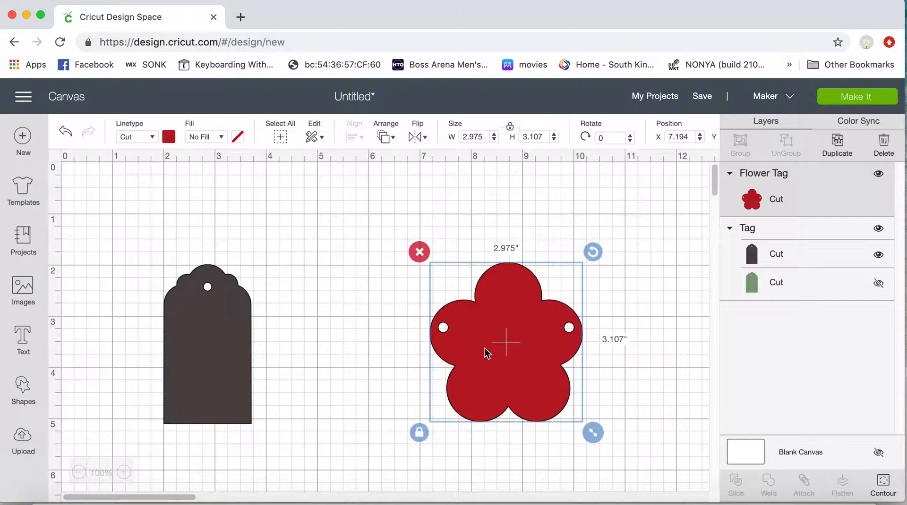
Delete the flower tag and enlarge the scalloped tag to about 2.54 by 4.6 inches near the canvas's top centre
click(420, 253)
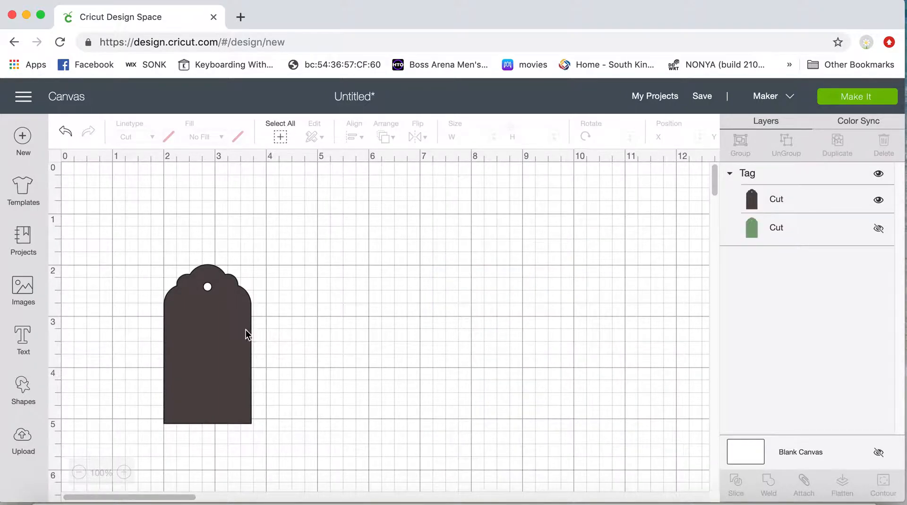
drag(210, 321, 390, 256)
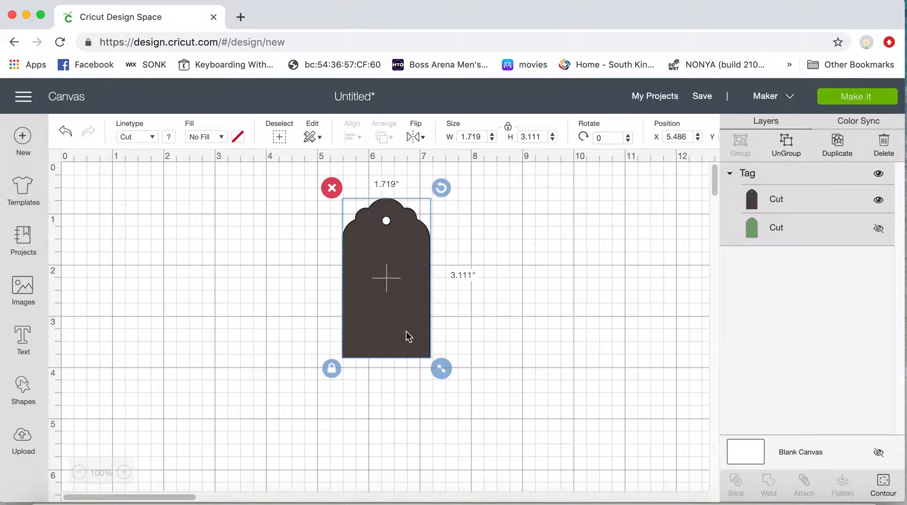
drag(442, 369, 523, 444)
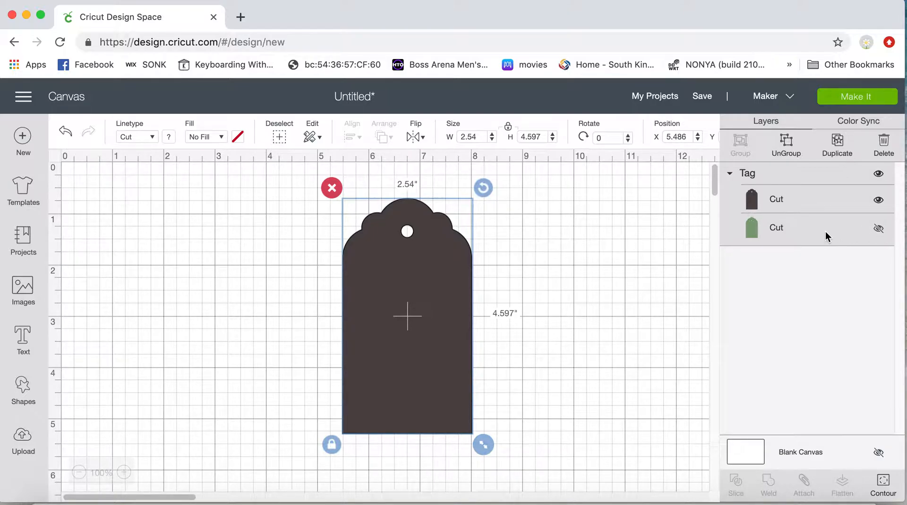
Unhide the tag's green backing layer and ungroup it from the dark layer, placing the dark piece at about X 3.56 and the green at about X 11.4
click(878, 231)
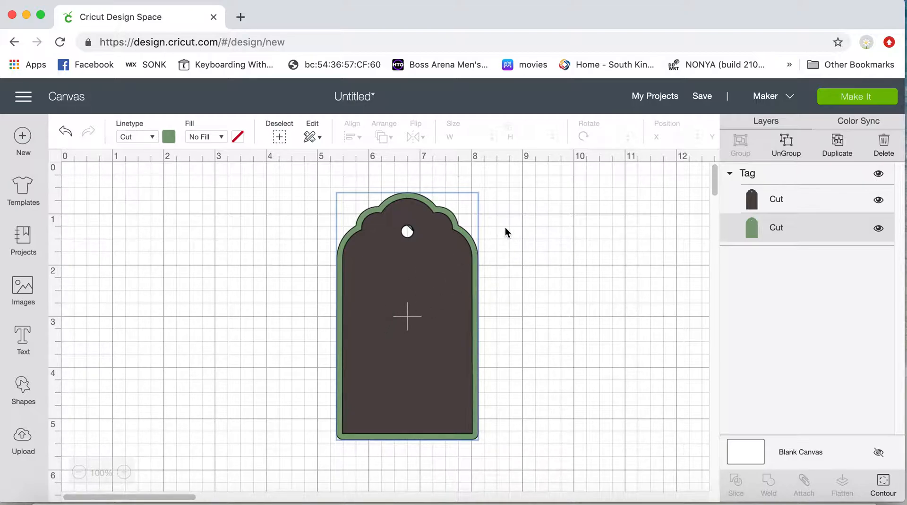
click(787, 151)
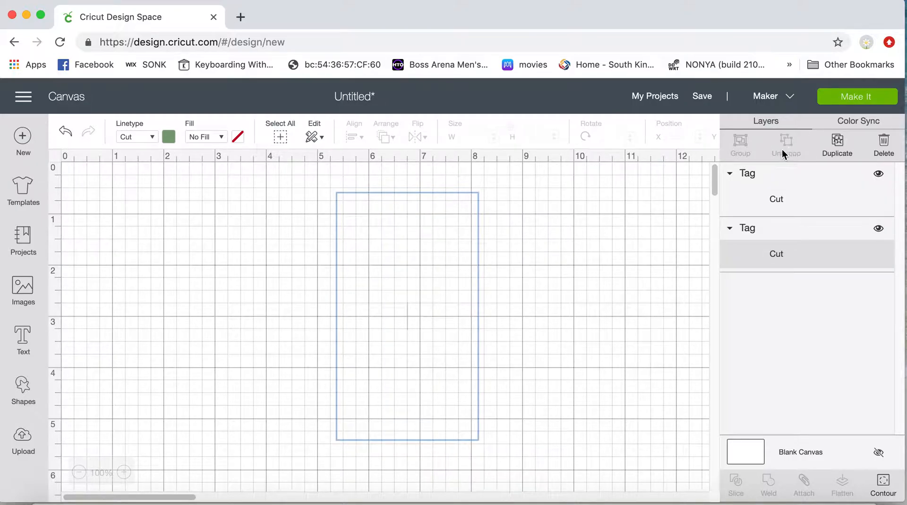
drag(420, 310, 253, 308)
drag(386, 293, 698, 299)
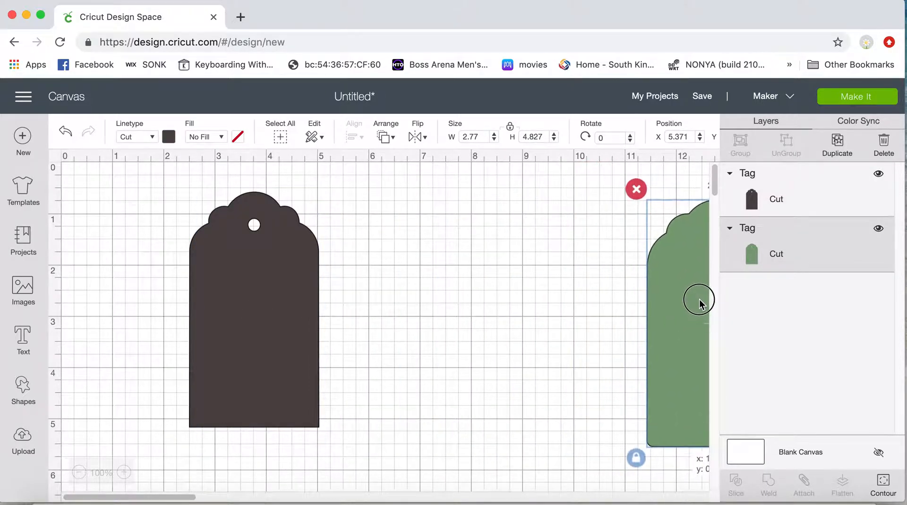
drag(247, 322, 308, 301)
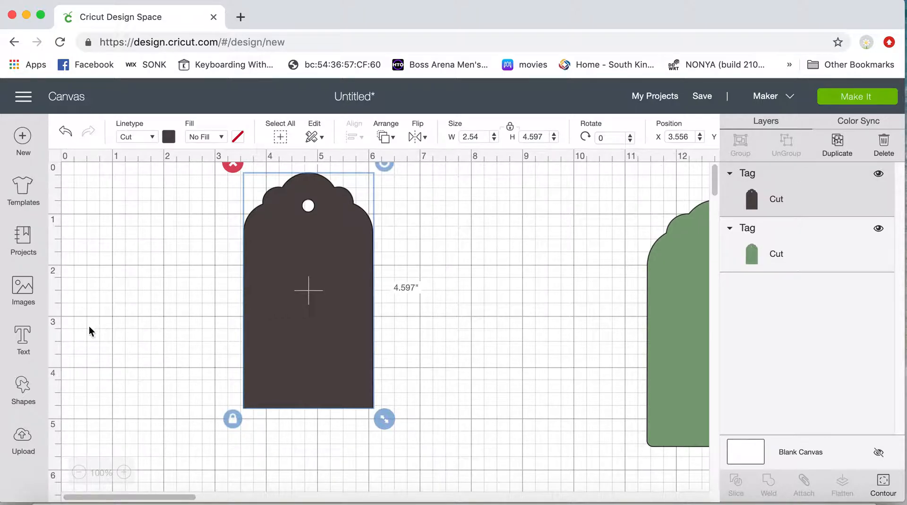
Open the image library, remove the Free filter and the old search term, and search for "deer"
click(24, 291)
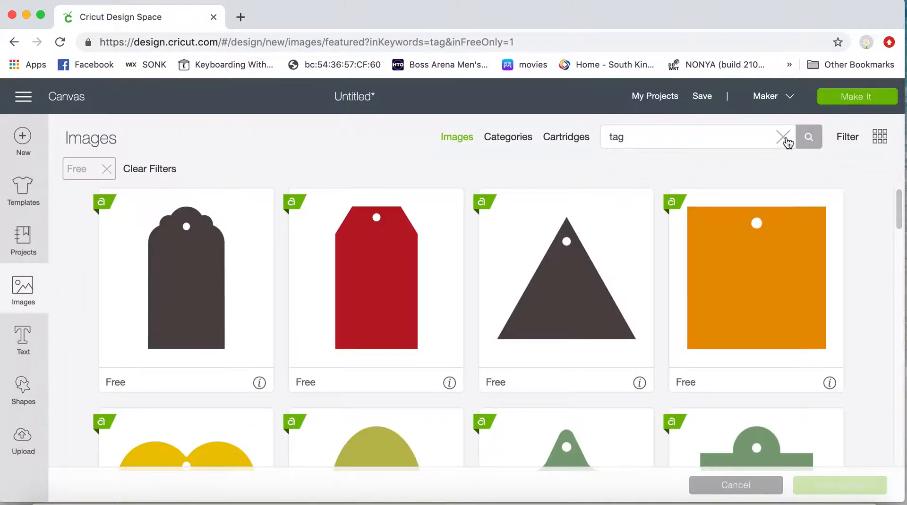
click(847, 137)
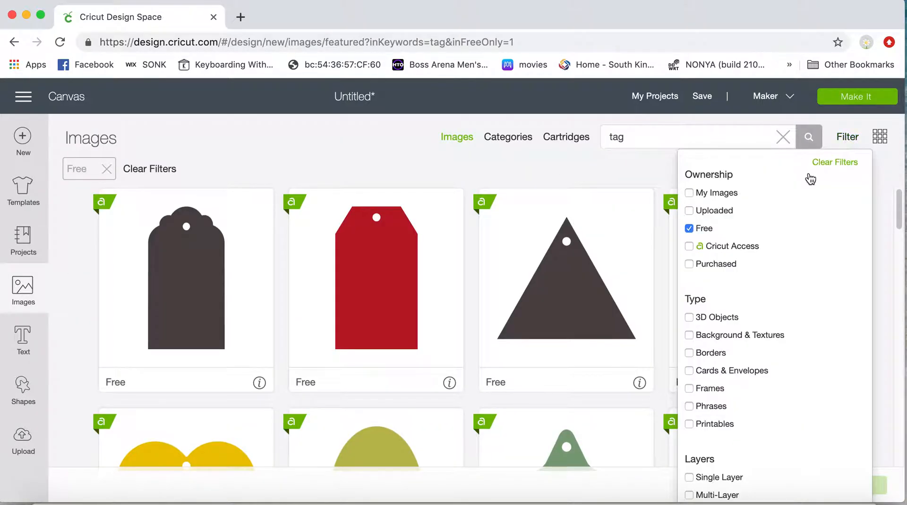
click(689, 229)
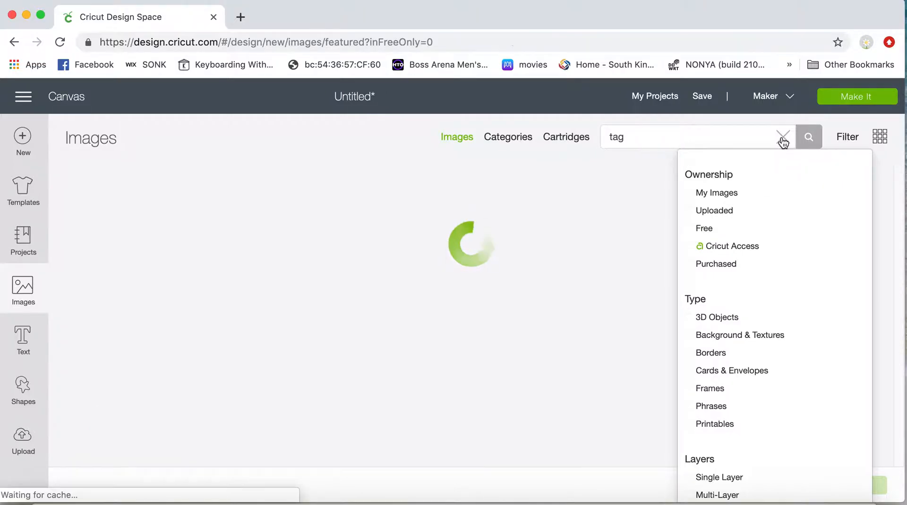
click(783, 137)
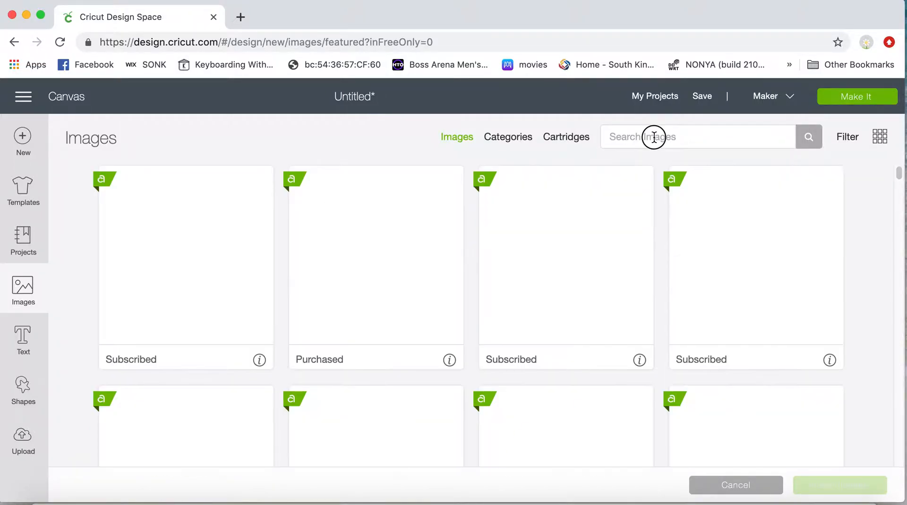
click(655, 137)
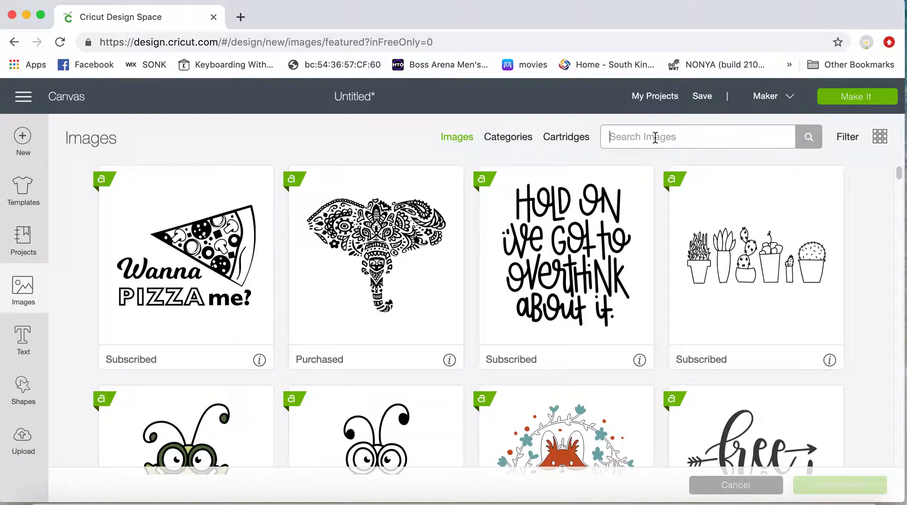
text(deer)
key(Return)
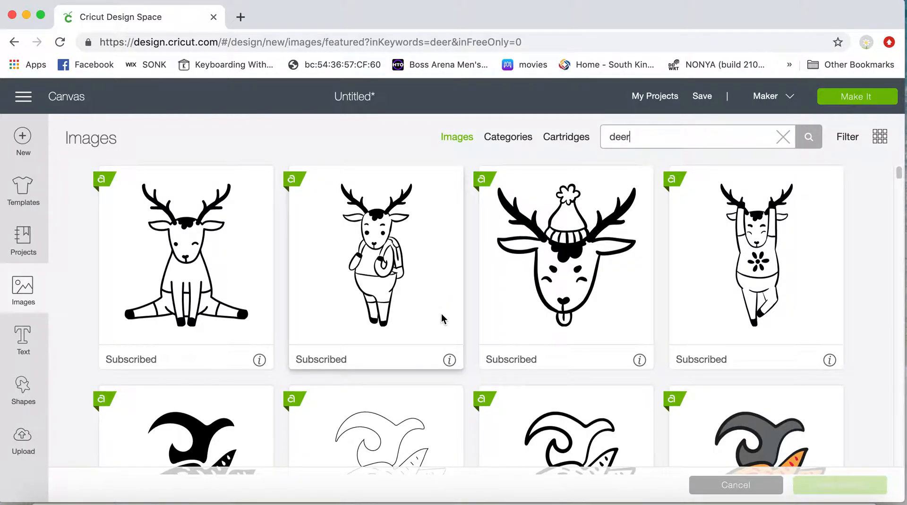
Browse the deer images and select the teal leaping deer with curled antlers
click(848, 343)
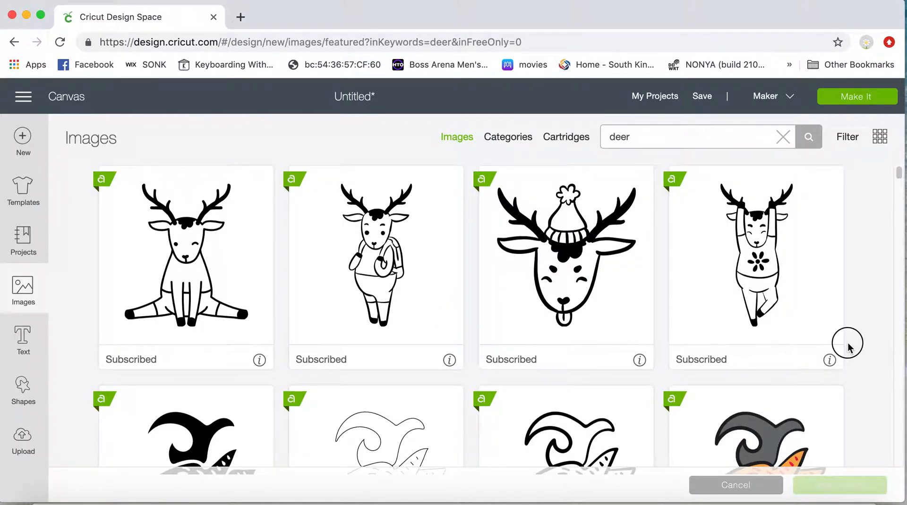
scroll(849, 343, down, 10)
scroll(846, 344, down, 3)
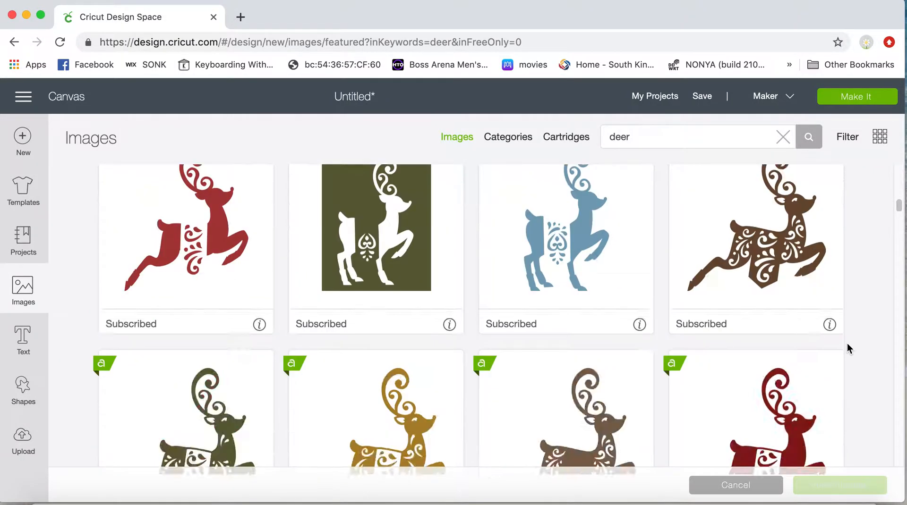
scroll(847, 344, down, 3)
scroll(857, 345, down, 3)
scroll(858, 350, down, 10)
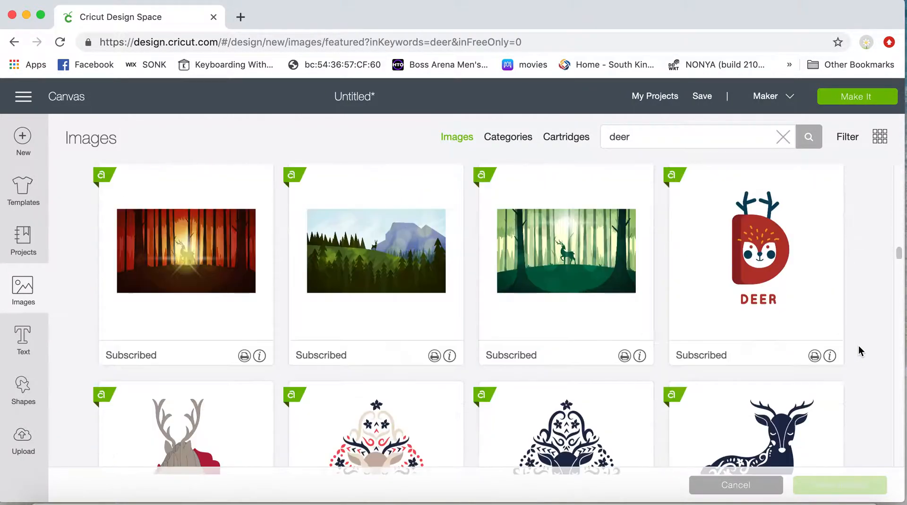
scroll(857, 346, down, 7)
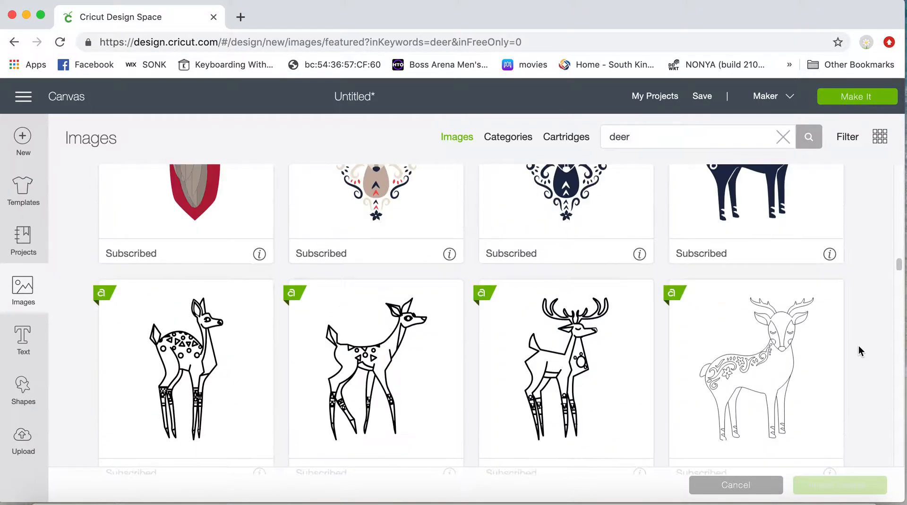
scroll(857, 346, down, 4)
scroll(857, 346, down, 6)
scroll(858, 345, down, 10)
scroll(860, 347, up, 1)
scroll(860, 348, down, 5)
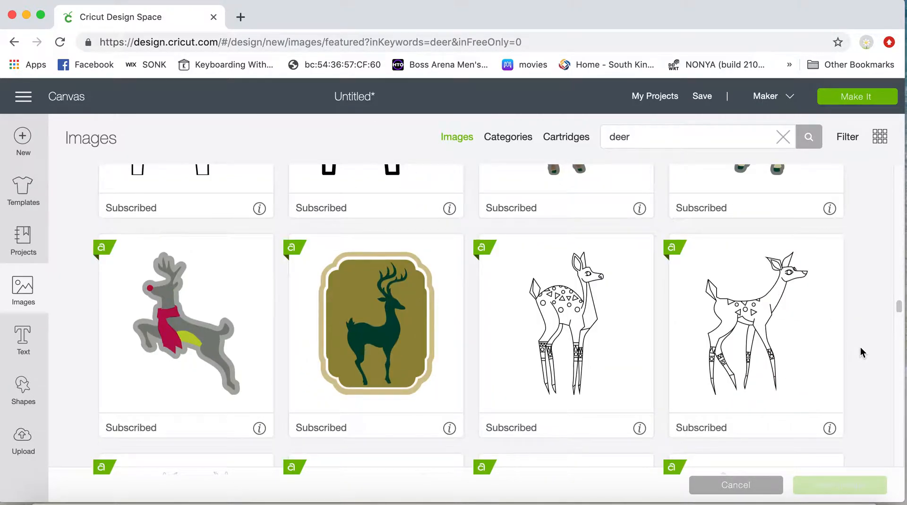
scroll(860, 348, down, 12)
scroll(860, 347, down, 18)
scroll(861, 347, down, 6)
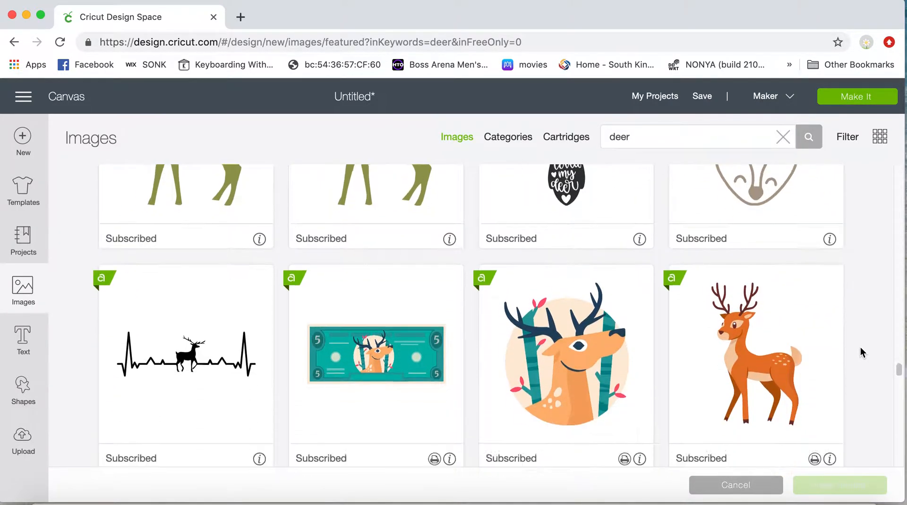
scroll(860, 347, down, 15)
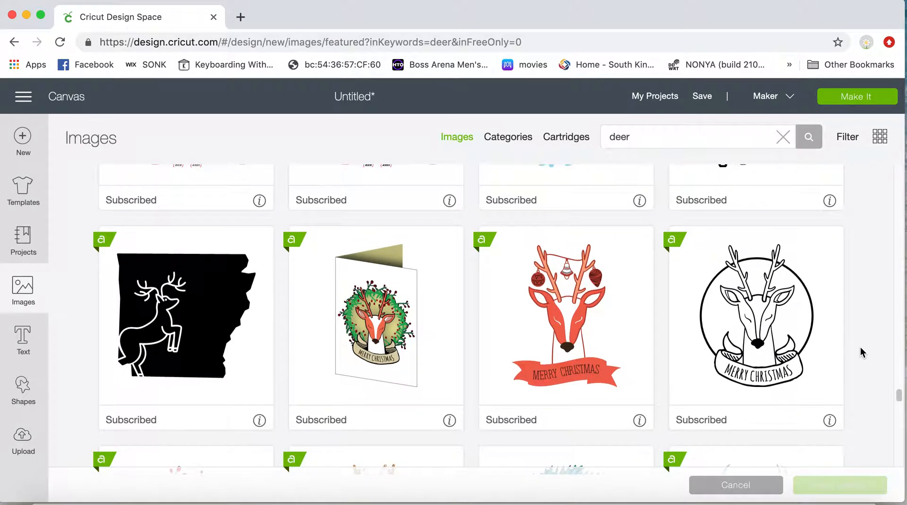
scroll(860, 347, down, 18)
scroll(860, 347, down, 12)
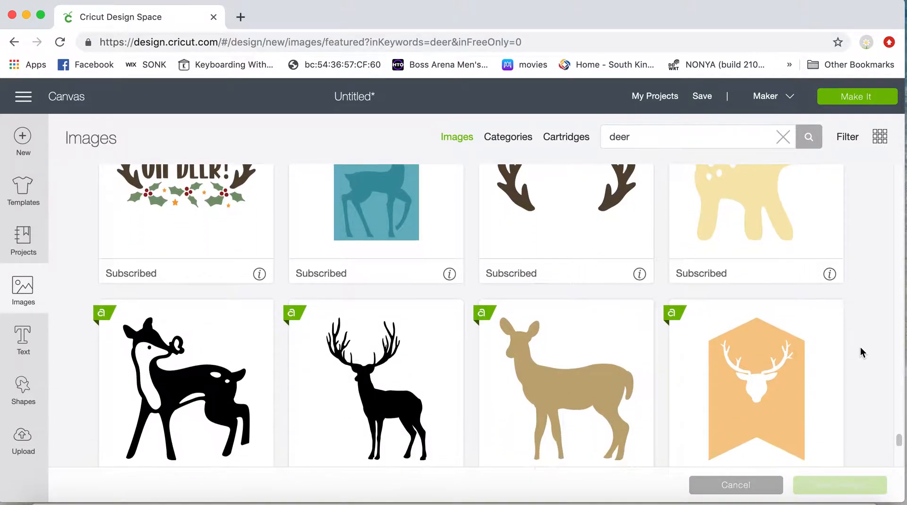
scroll(860, 347, down, 4)
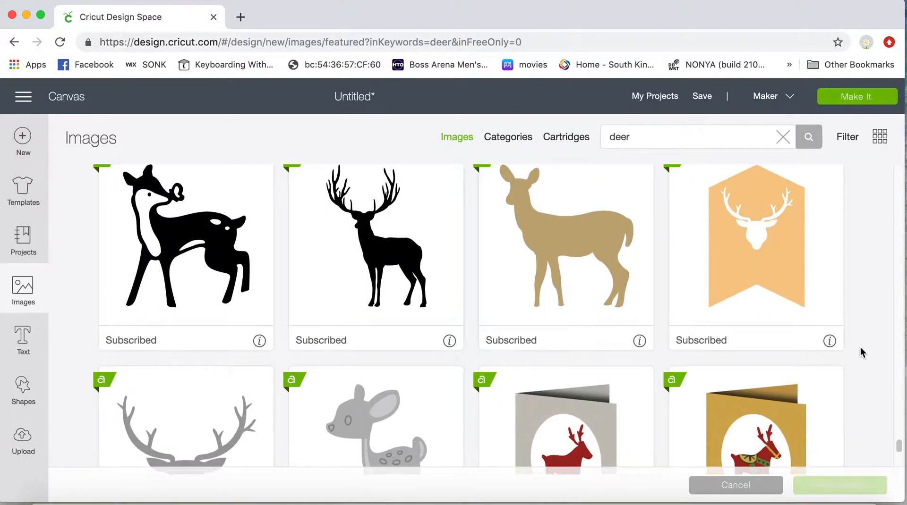
scroll(860, 352, down, 6)
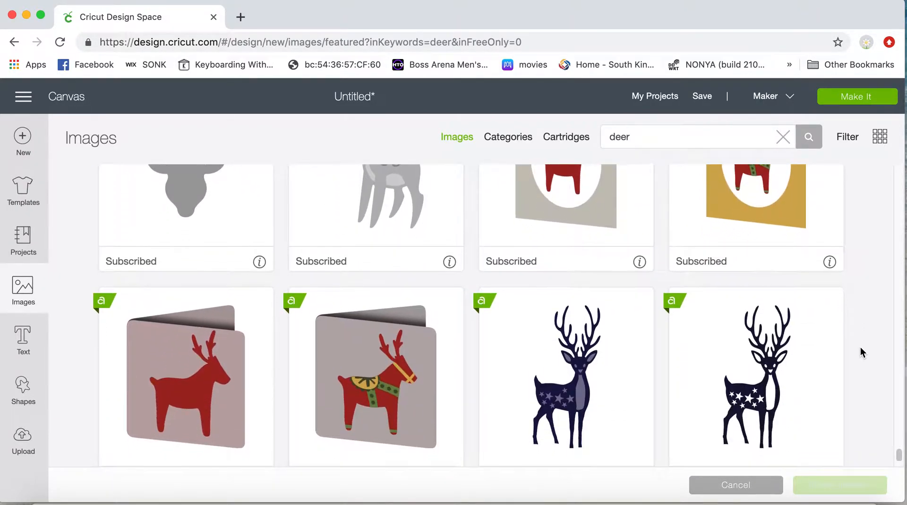
scroll(860, 350, down, 8)
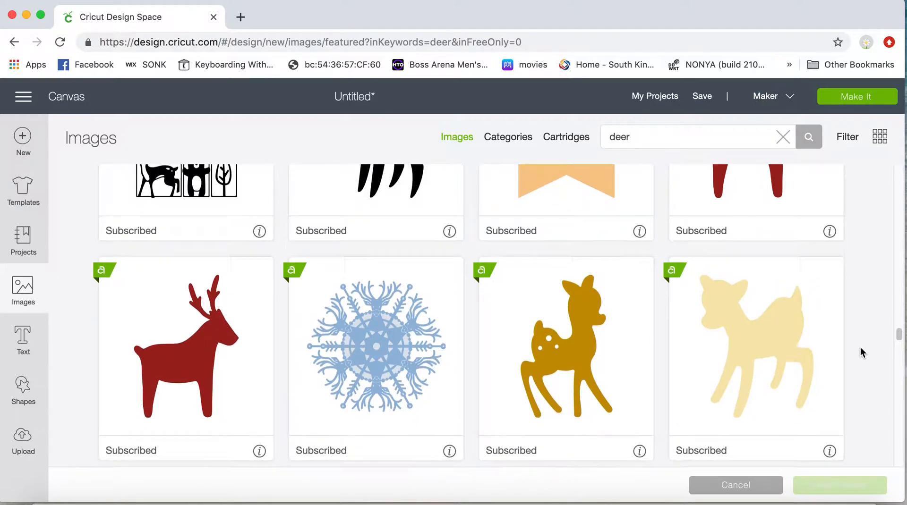
scroll(860, 353, down, 10)
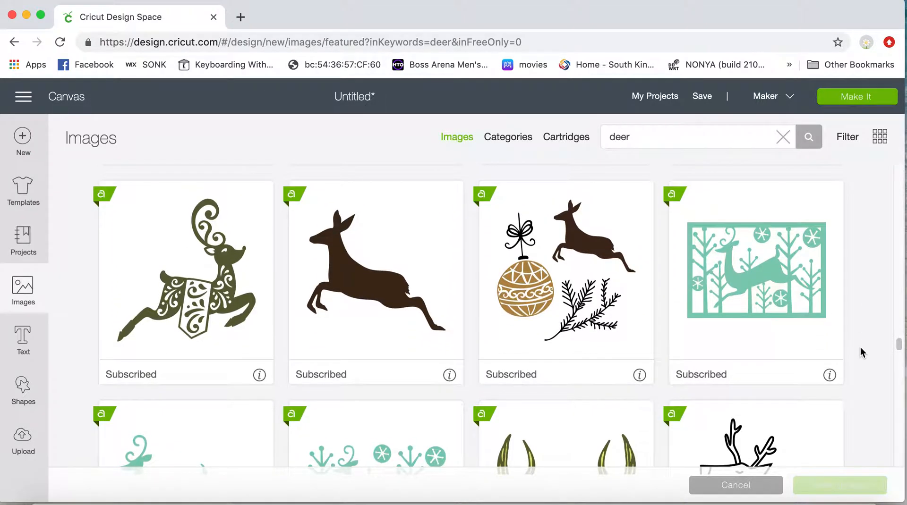
scroll(860, 352, down, 5)
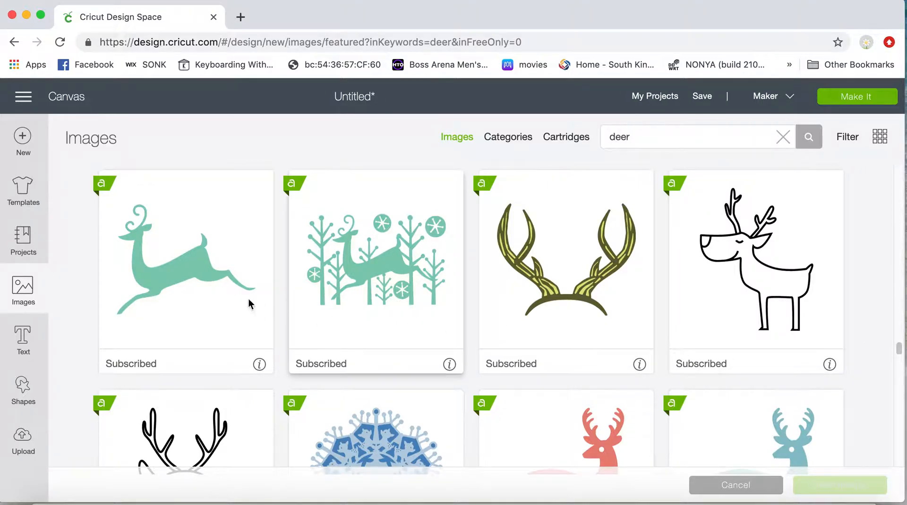
click(185, 274)
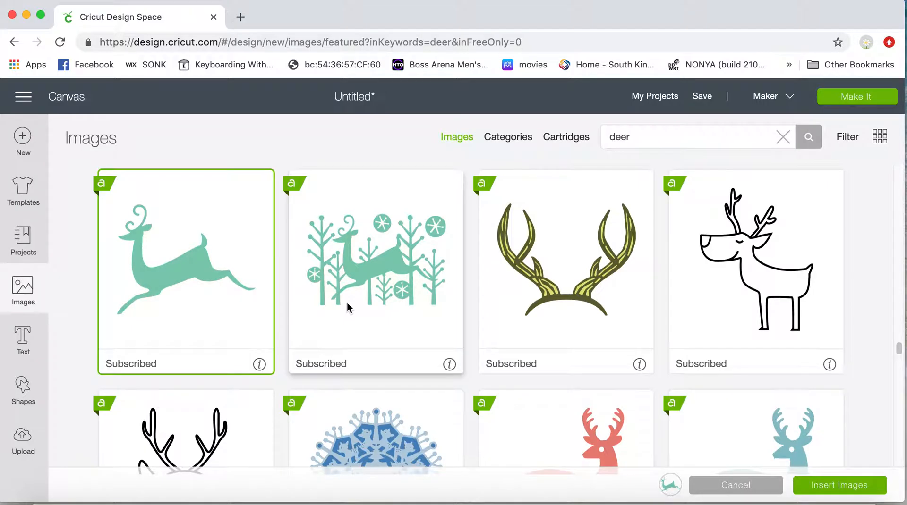
Add the purchased dark red leaping reindeer with the swirl cutout to the selection and insert both images onto the canvas
scroll(347, 306, down, 5)
scroll(347, 305, down, 15)
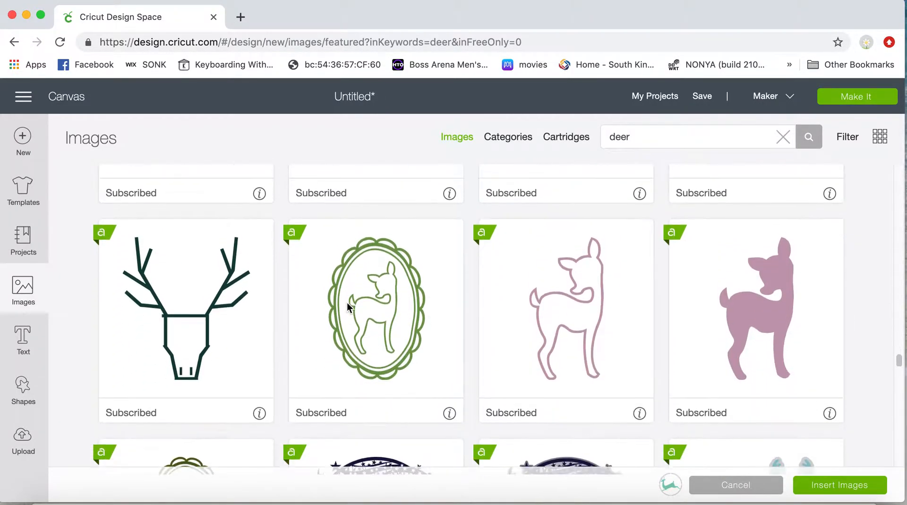
scroll(347, 307, down, 10)
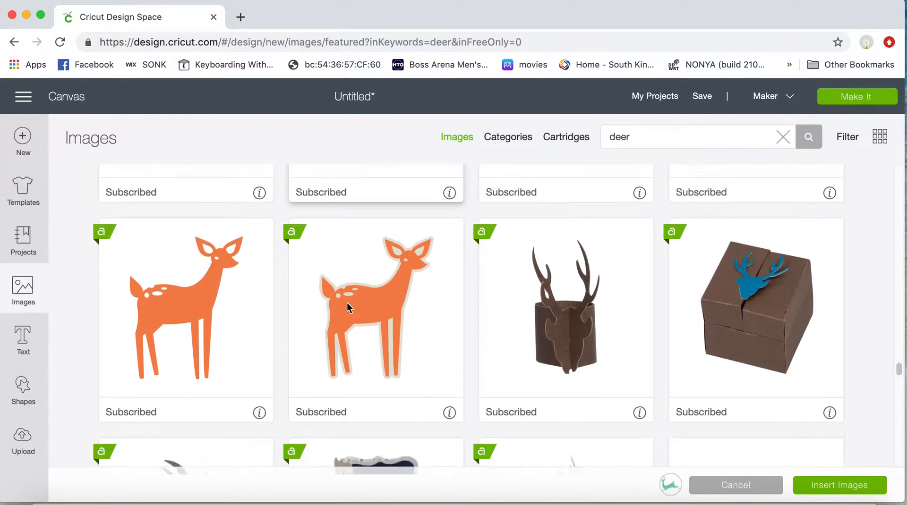
scroll(347, 305, down, 17)
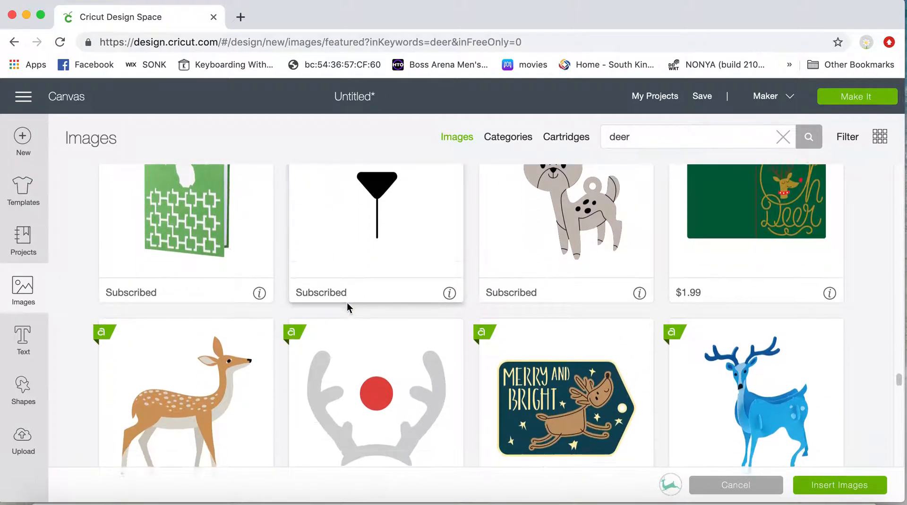
scroll(347, 304, down, 10)
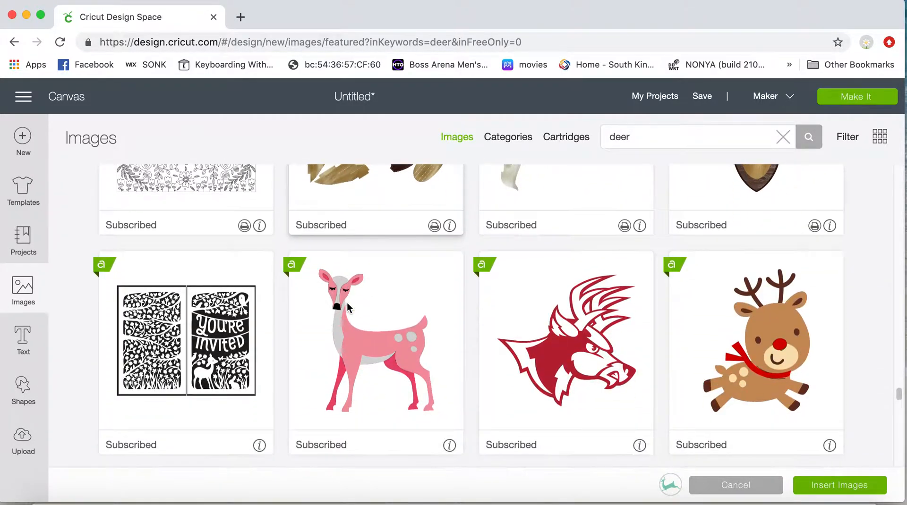
scroll(346, 303, down, 3)
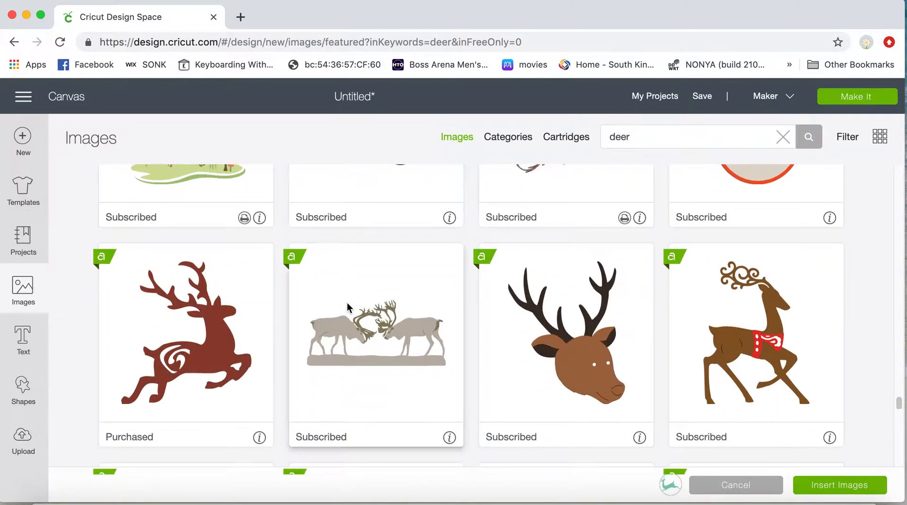
click(208, 358)
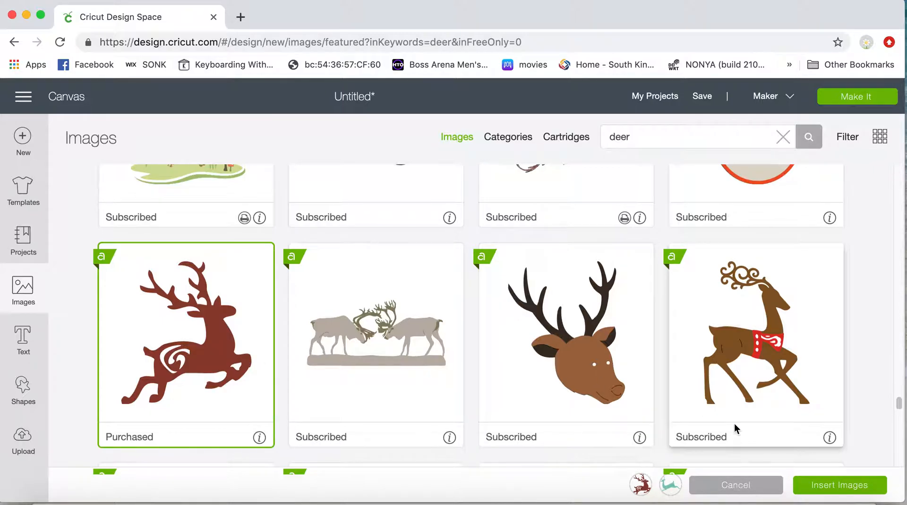
click(823, 488)
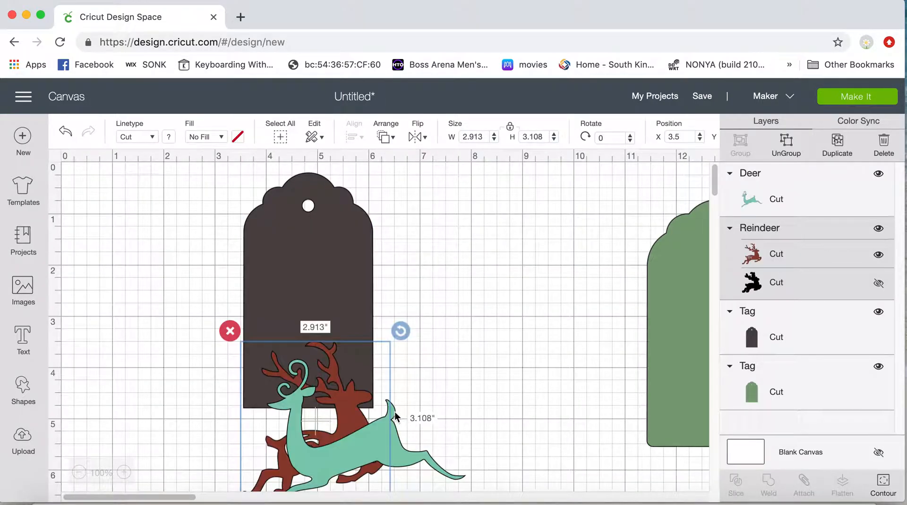
Move the teal deer and the red reindeer off the dark tag, to about X 7.3 and X 6.26
drag(366, 449, 535, 251)
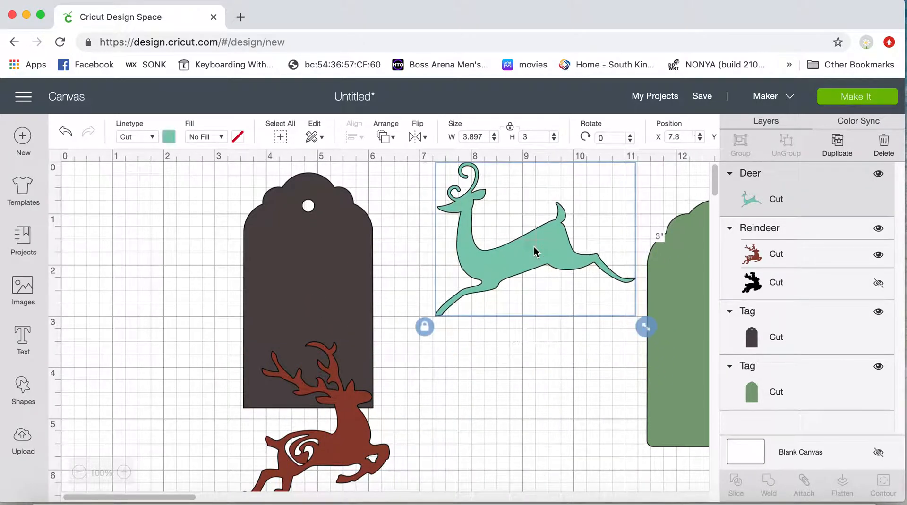
drag(353, 445, 515, 393)
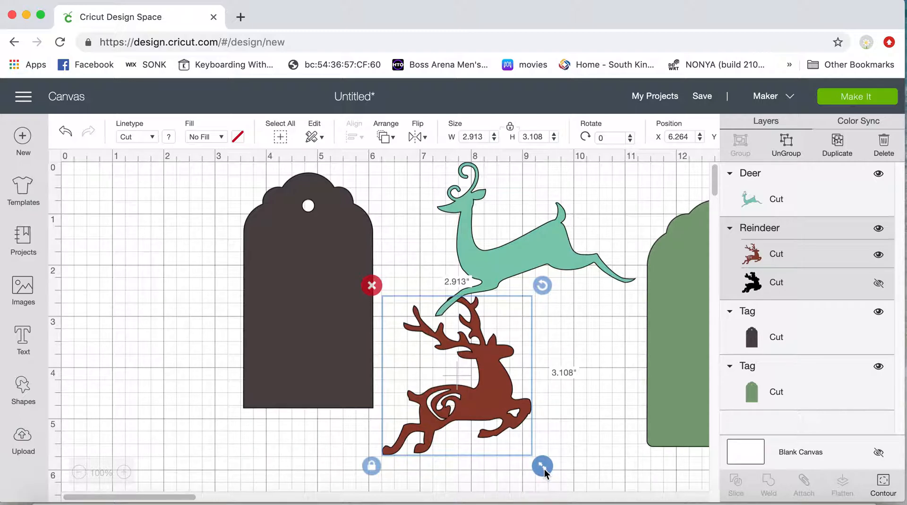
Shrink the red reindeer to about 1.75 by 1.87 inches and place it on the lower part of the dark tag
drag(545, 472, 449, 402)
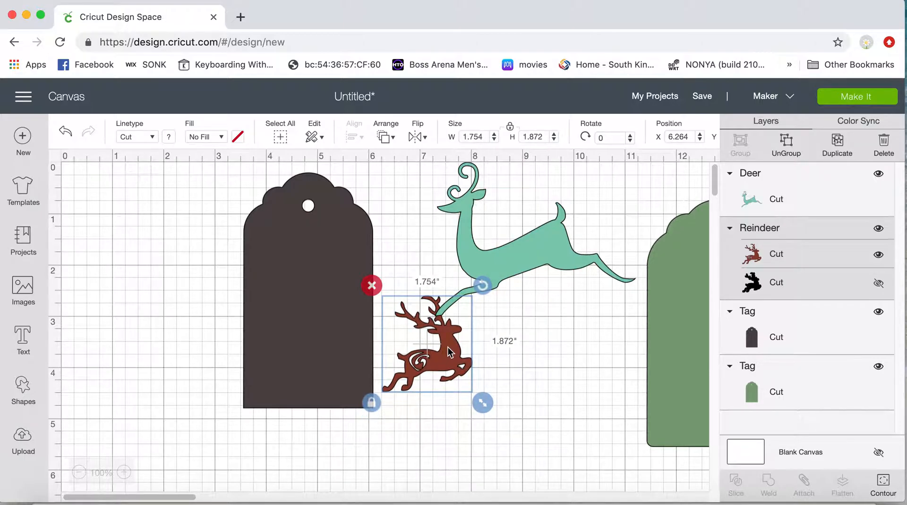
drag(449, 352, 327, 356)
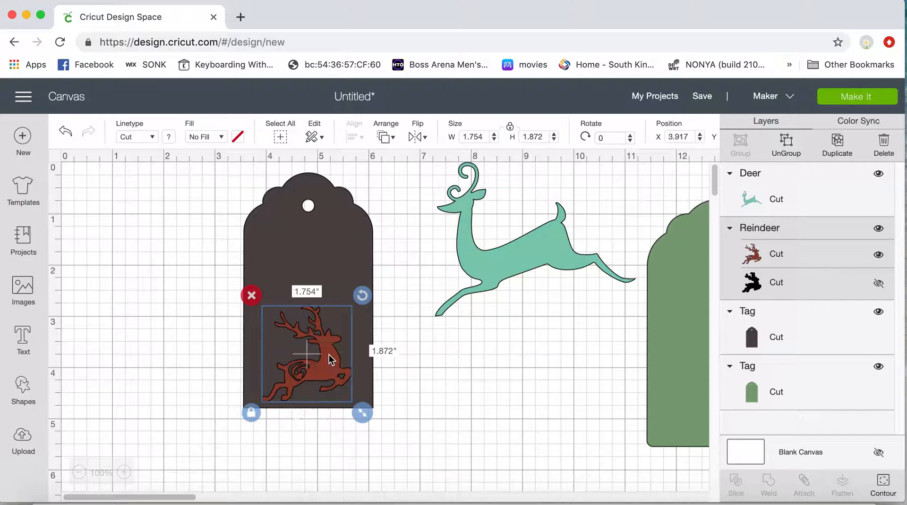
click(445, 377)
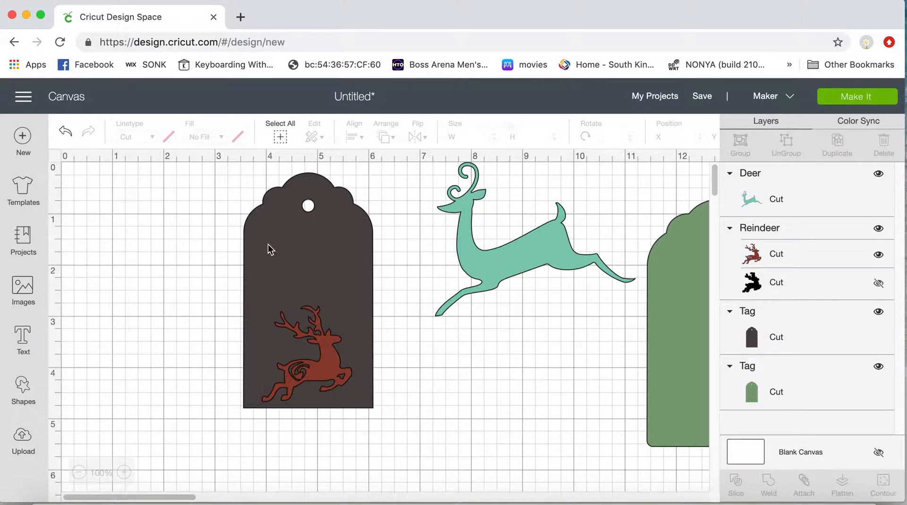
Select the dark tag together with the red reindeer and align them with Center Horizontally
drag(205, 176, 353, 380)
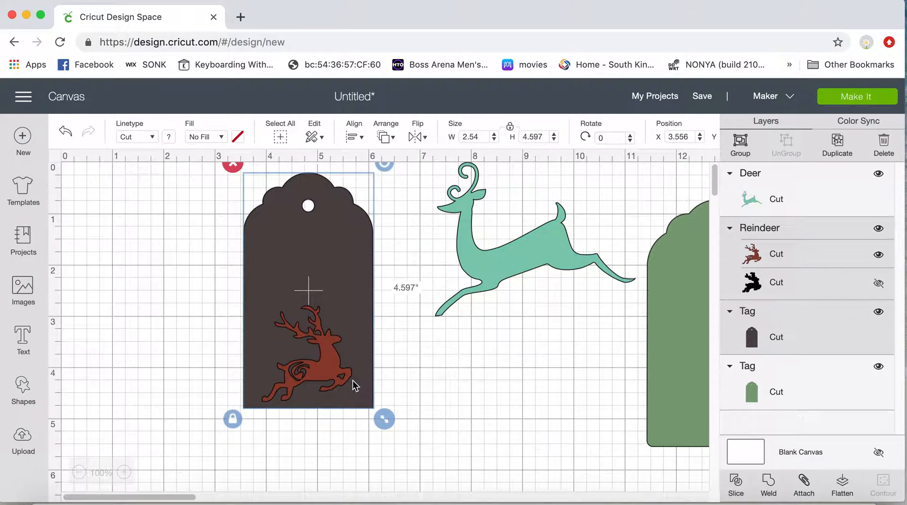
click(363, 139)
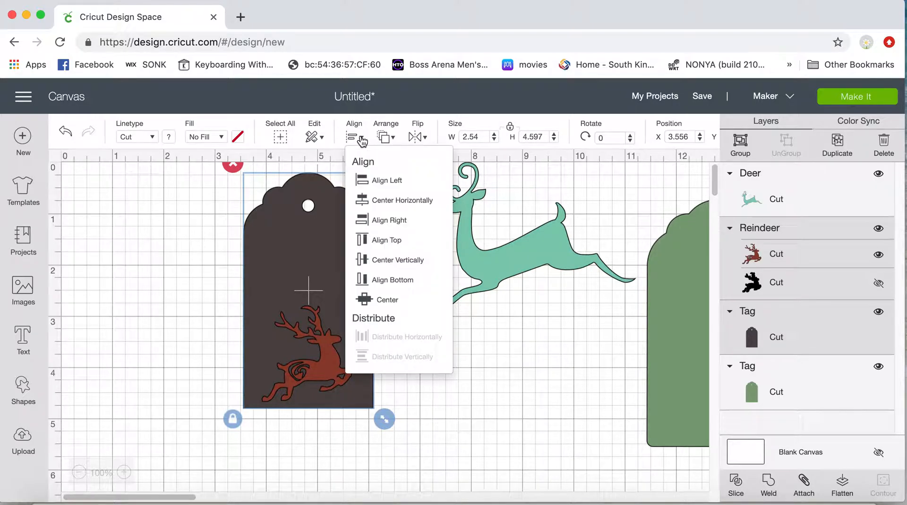
click(384, 200)
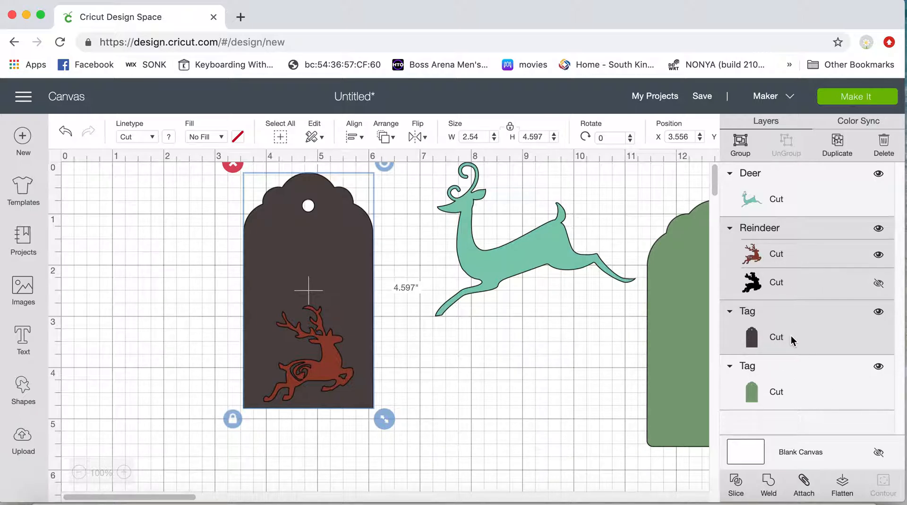
Slice the red reindeer out of the dark tag and move the red and dark cutout pieces off it, below the teal deer
click(737, 489)
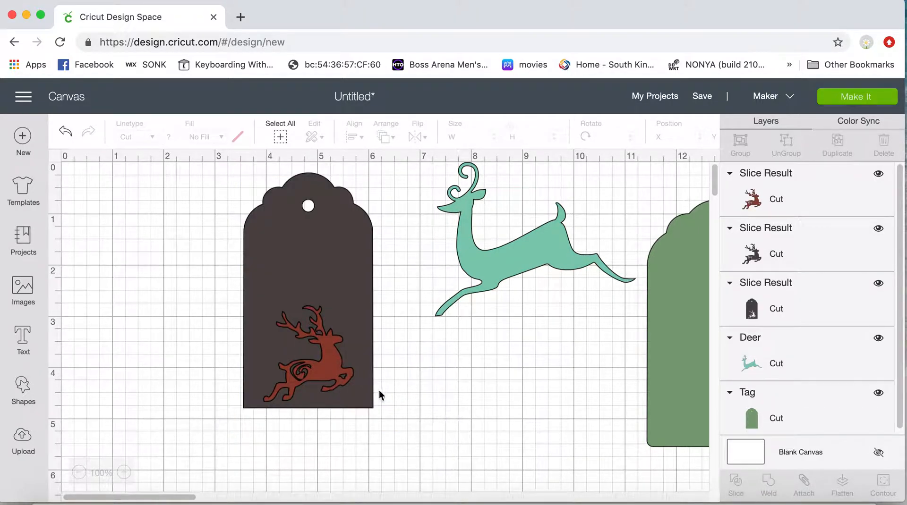
click(325, 377)
drag(325, 371, 542, 411)
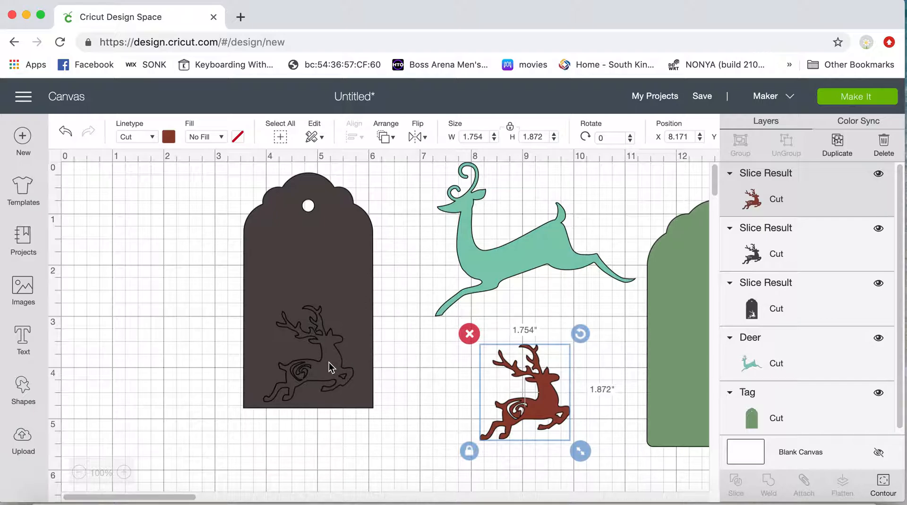
drag(329, 362, 599, 384)
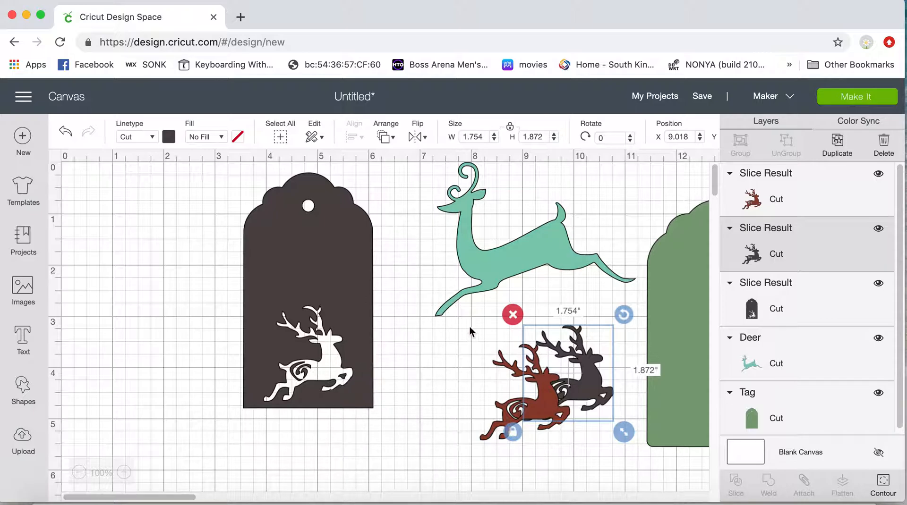
Place the green tag behind the dark tag as an even border, and delete the loose red and dark reindeer pieces
click(672, 284)
drag(672, 284, 262, 252)
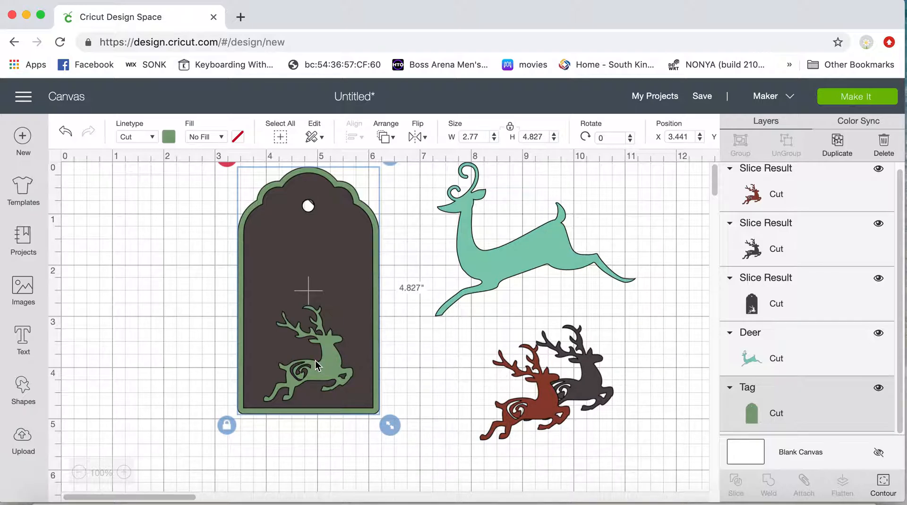
click(548, 404)
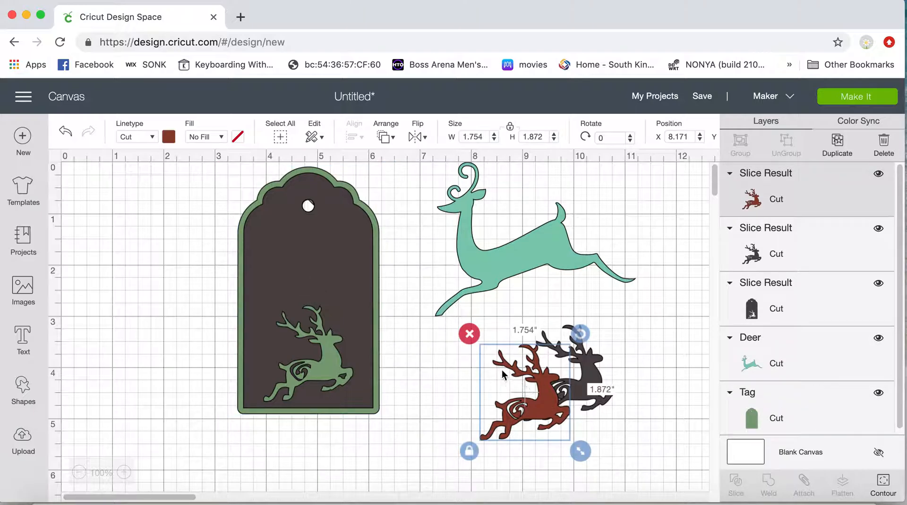
click(469, 334)
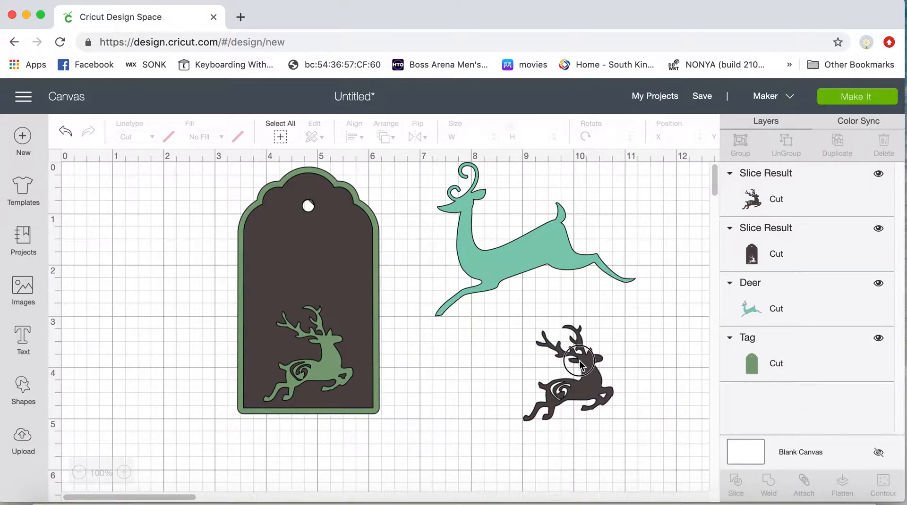
click(572, 365)
click(513, 315)
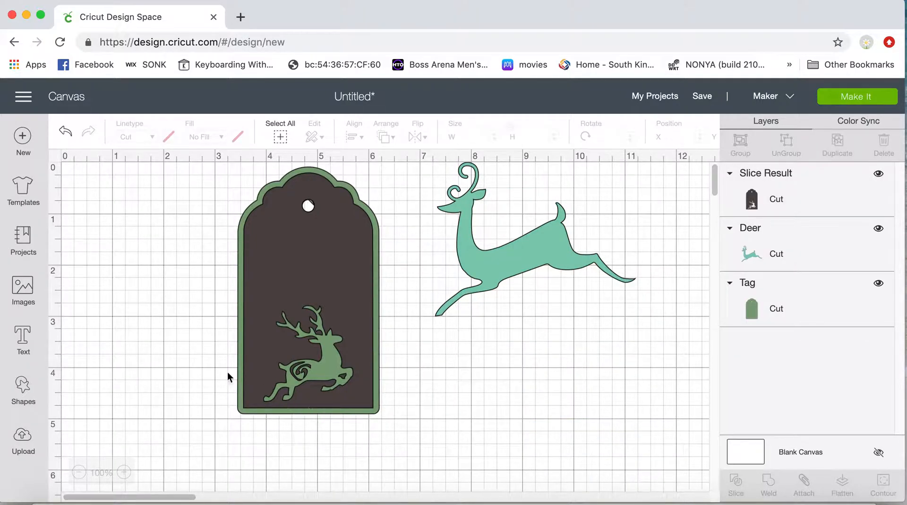
Add the text "S" to the canvas and set its font to Blueberry
click(23, 338)
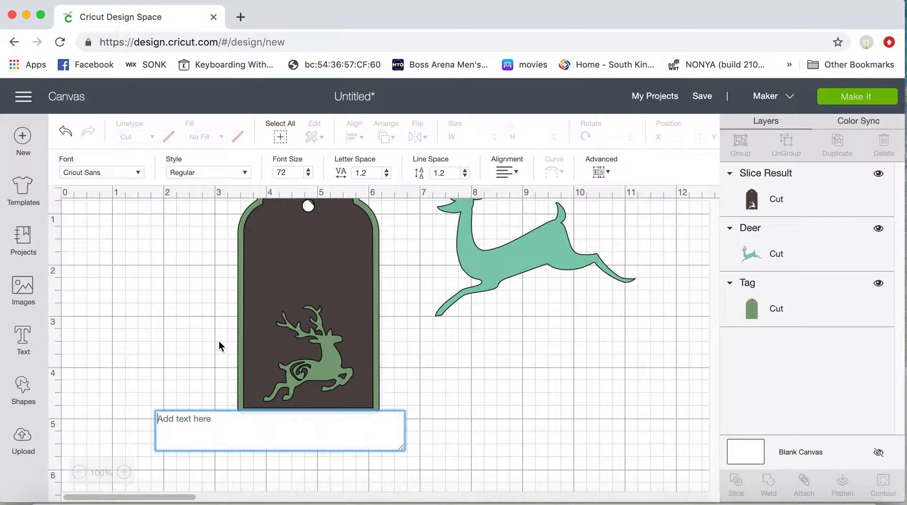
text(S)
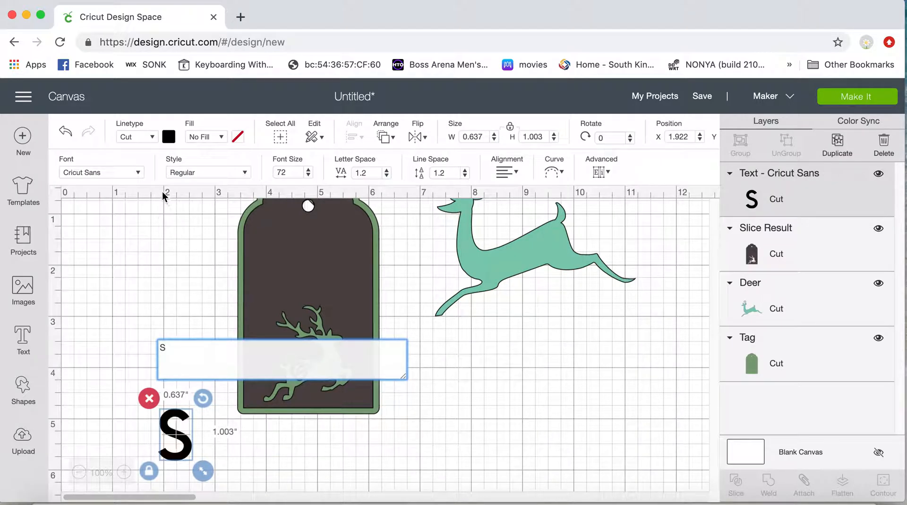
click(138, 173)
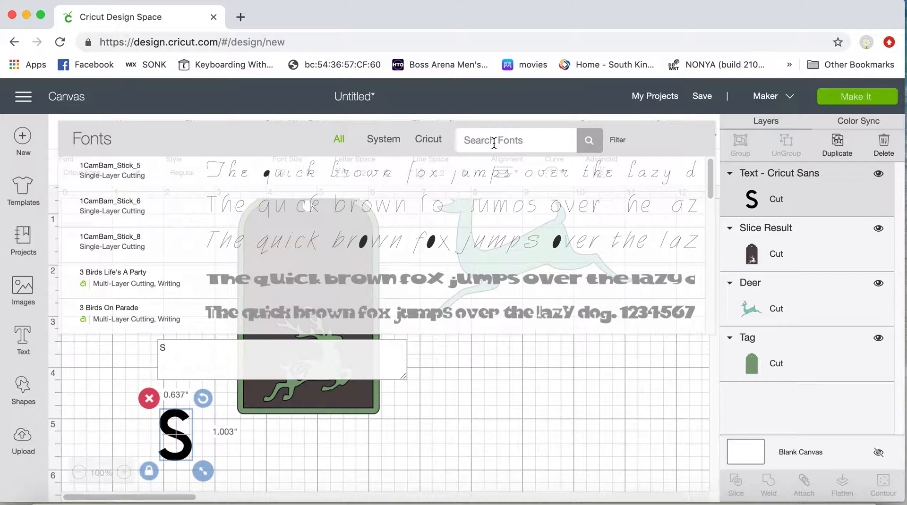
text(blue)
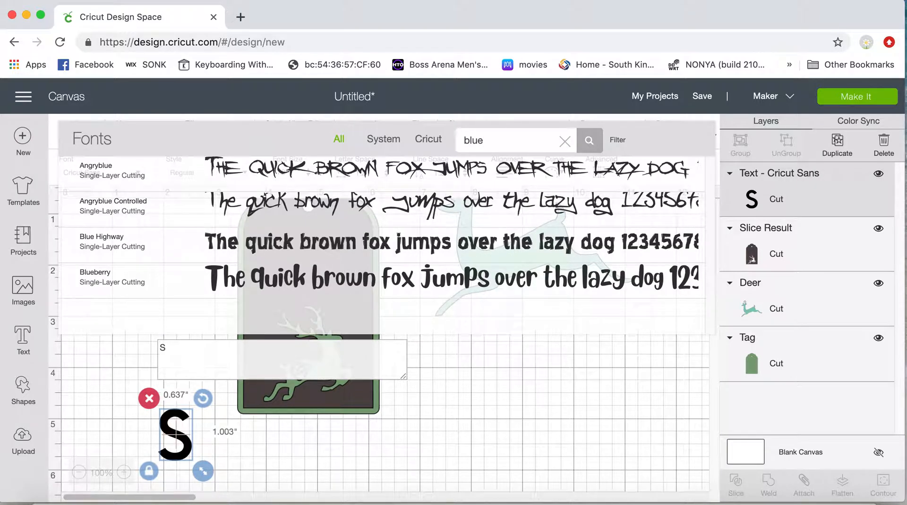
click(442, 288)
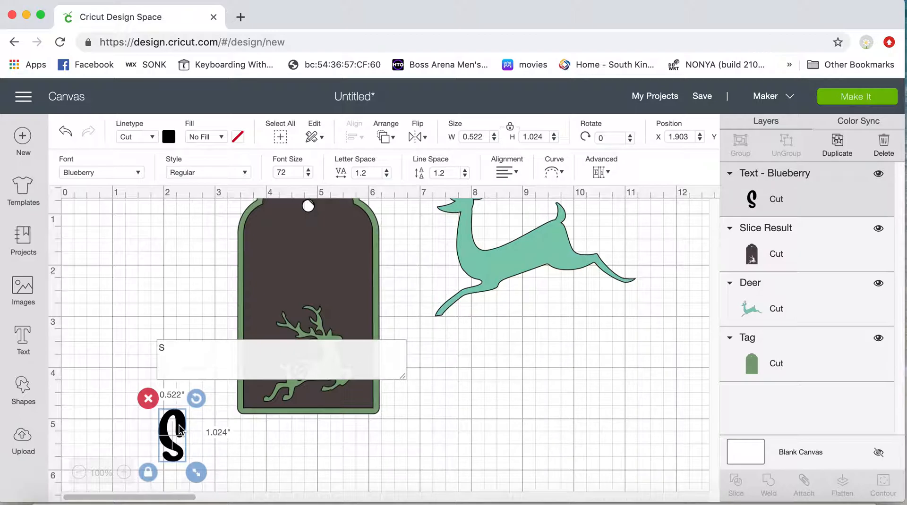
click(134, 413)
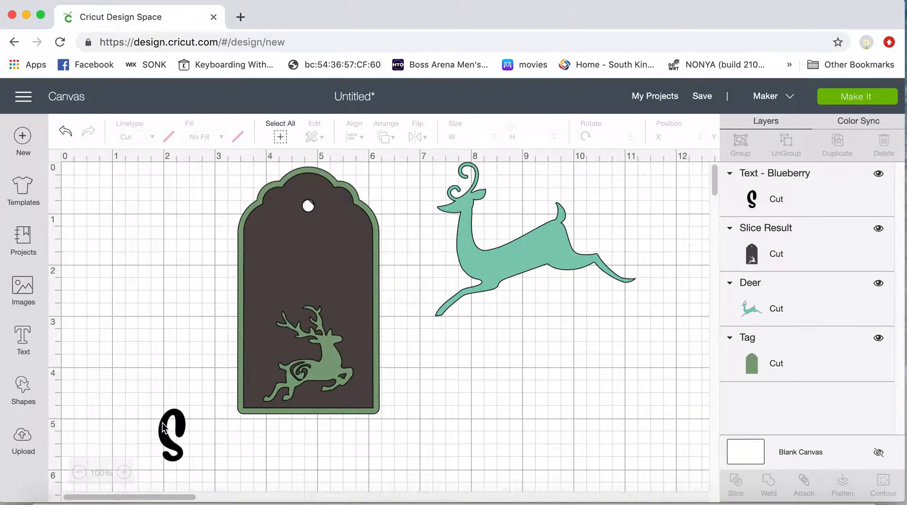
Place the letter S on the dark tag above the reindeer and align it with the tag using Center Horizontally
drag(178, 430, 317, 257)
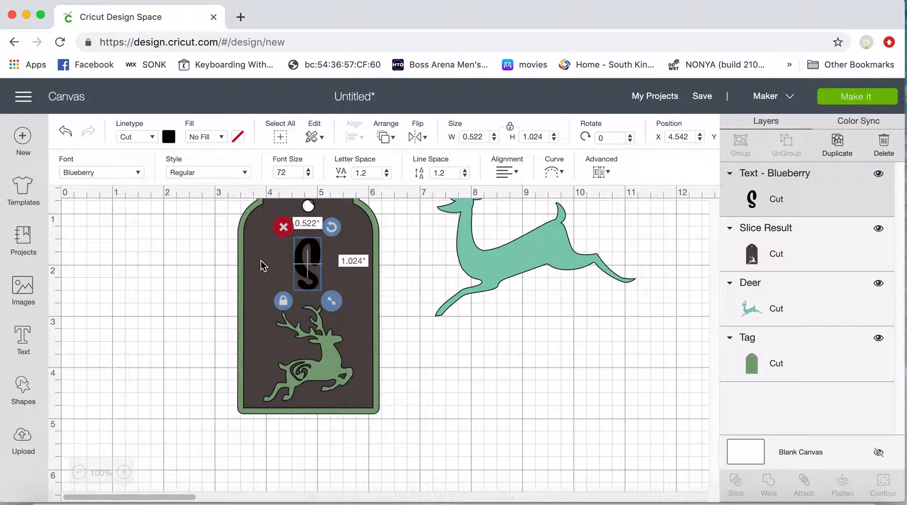
shift+click(811, 258)
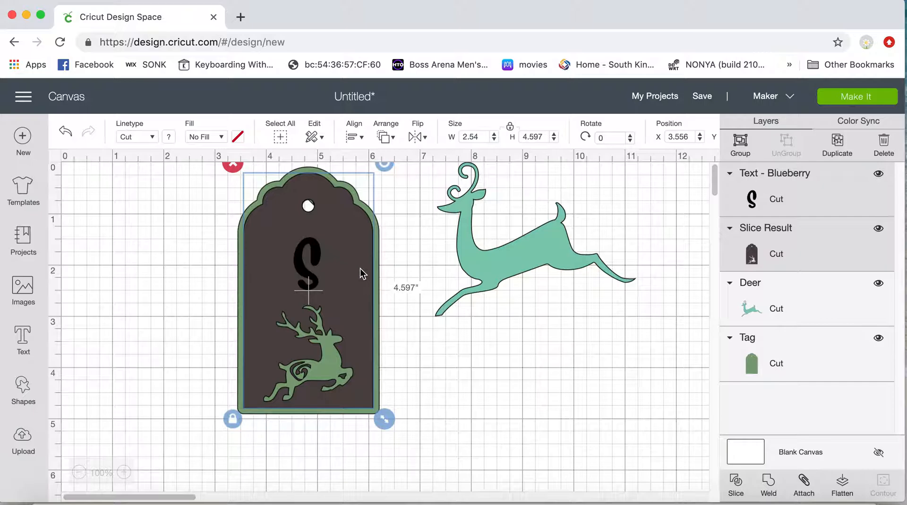
click(358, 136)
click(377, 200)
click(424, 367)
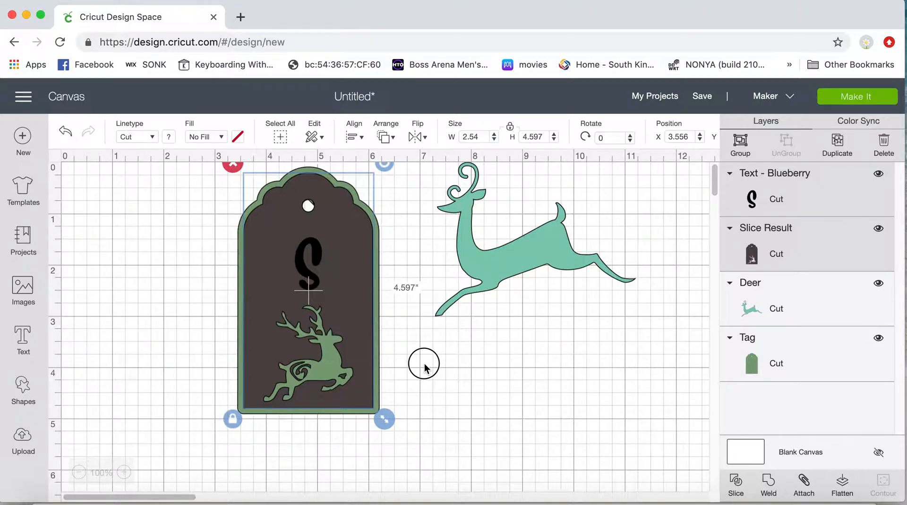
Nudge the letter S slightly upward on the tag, away from the reindeer's antlers
click(317, 254)
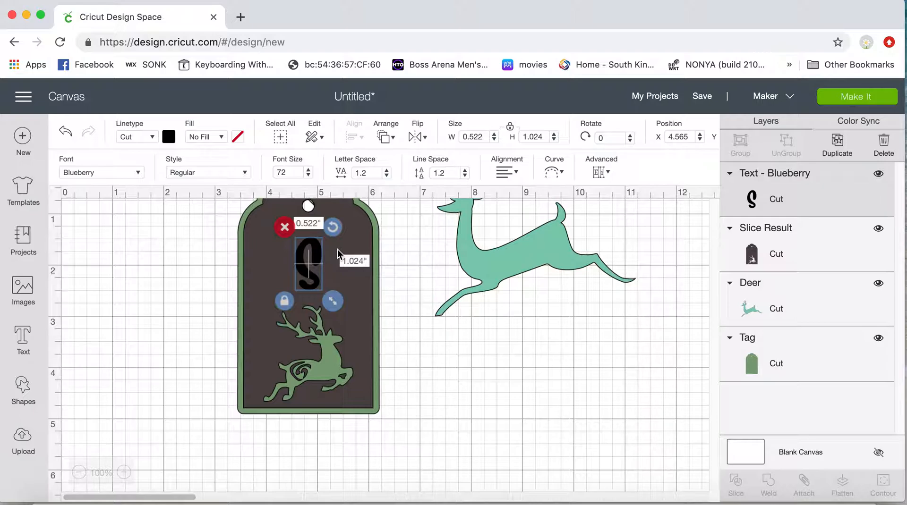
key(Up)
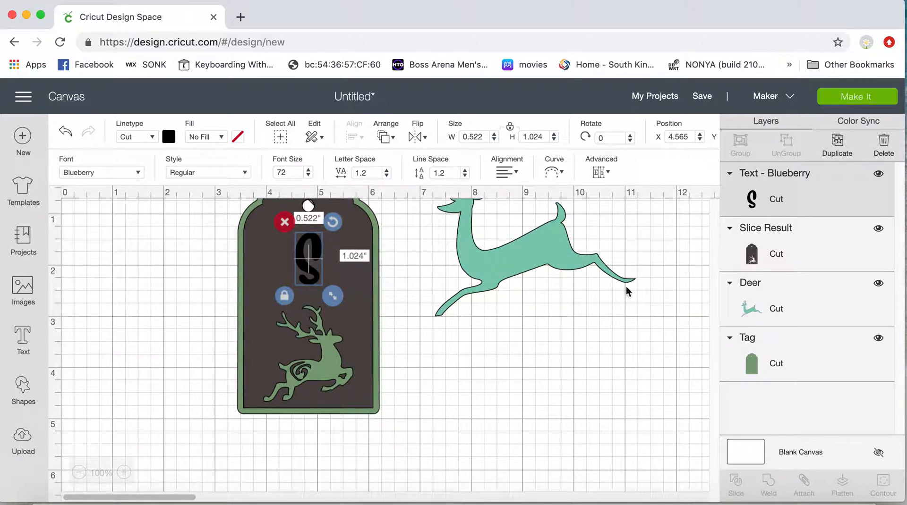
click(494, 356)
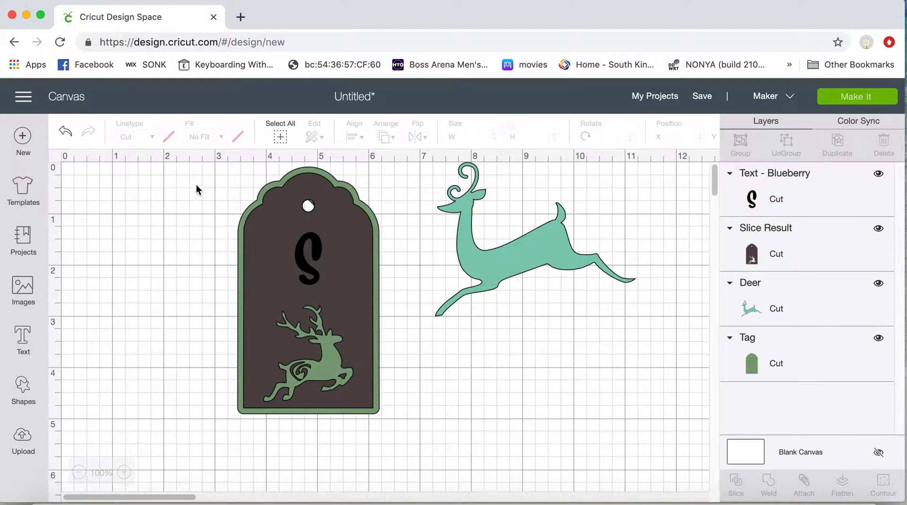
Slice the letter S out of the dark tag and move the black and dark S pieces off it, below the teal deer
drag(205, 175, 395, 363)
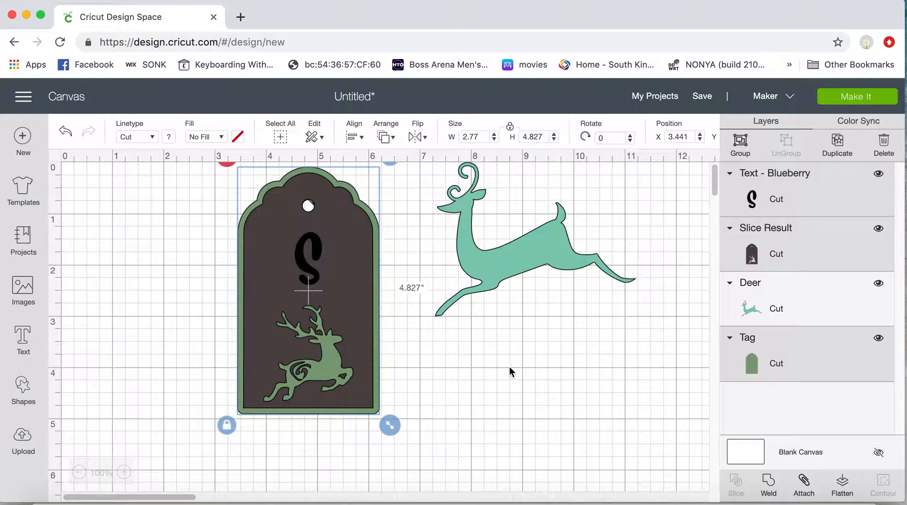
click(783, 358)
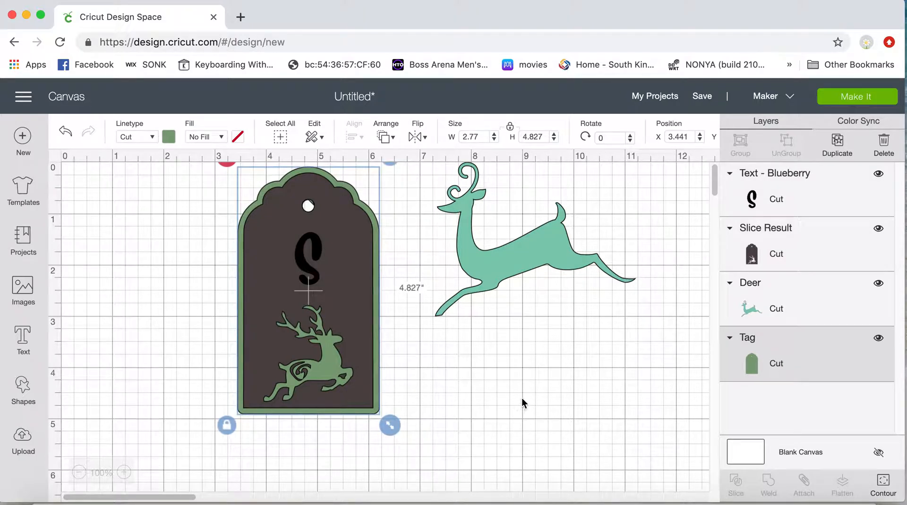
click(786, 244)
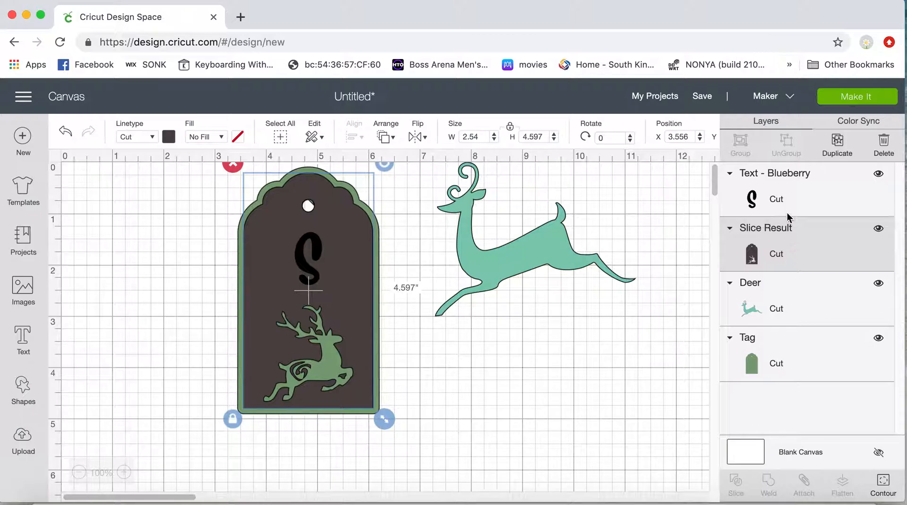
shift+click(792, 194)
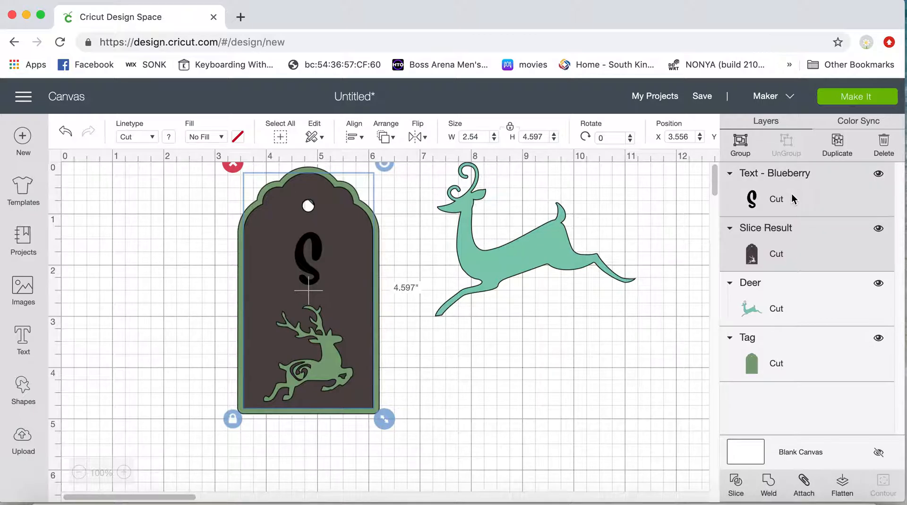
click(736, 484)
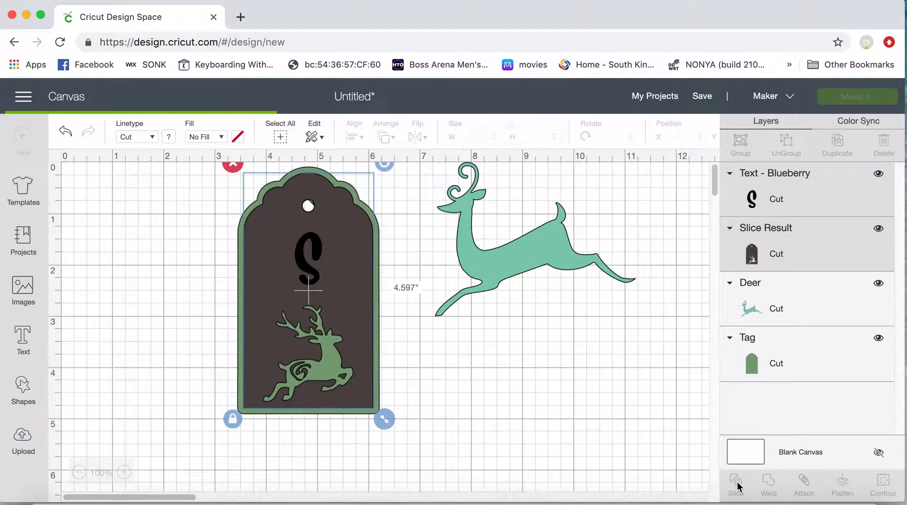
click(316, 249)
drag(313, 247, 626, 356)
drag(316, 245, 582, 347)
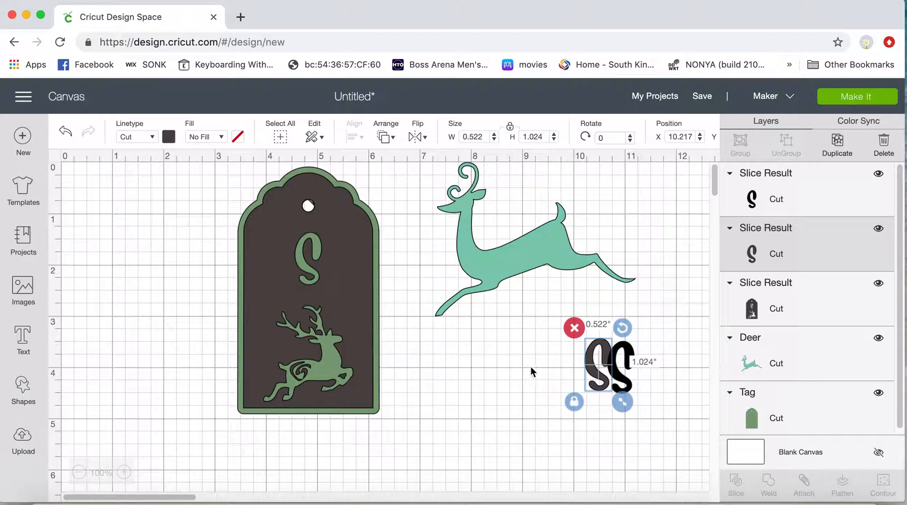
Delete the two loose S pieces left over from the slice
click(573, 328)
click(621, 357)
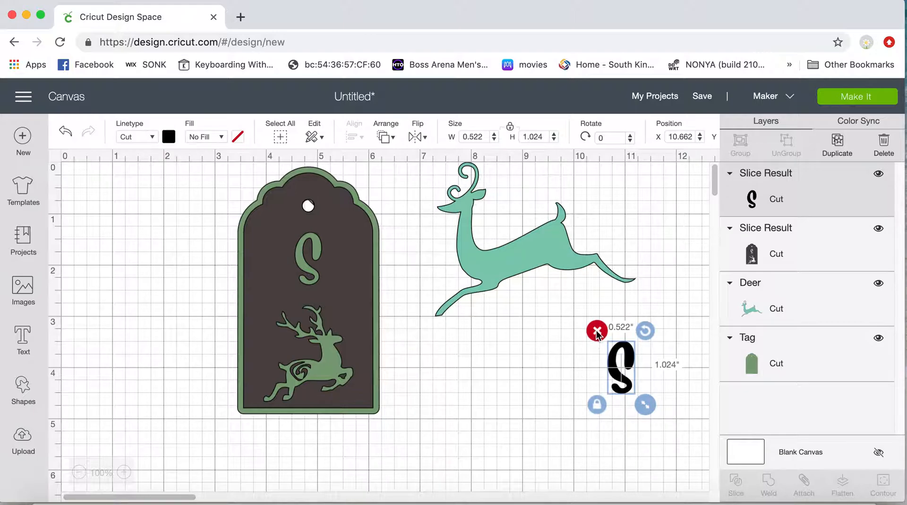
click(596, 331)
Group the dark tag with its green backing, then move the group to about X 0.607 and the teal deer to about X 6.55
drag(230, 177, 395, 430)
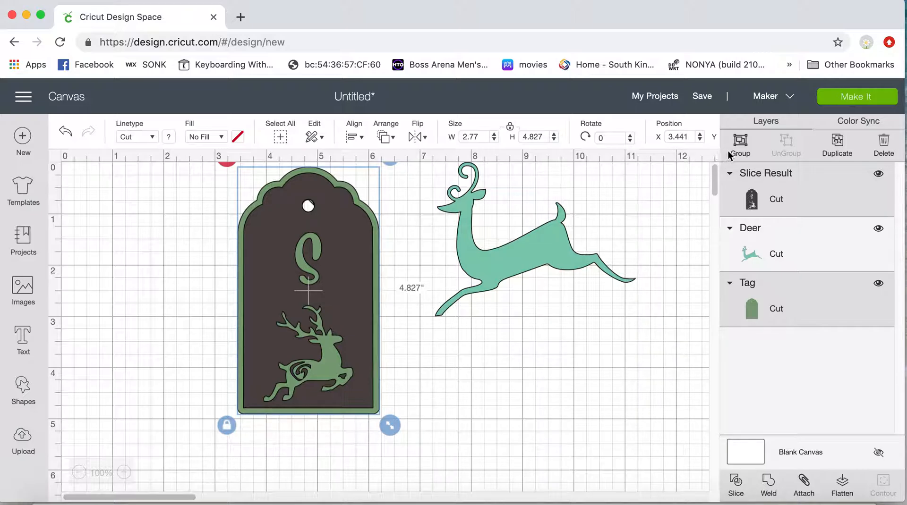
click(741, 140)
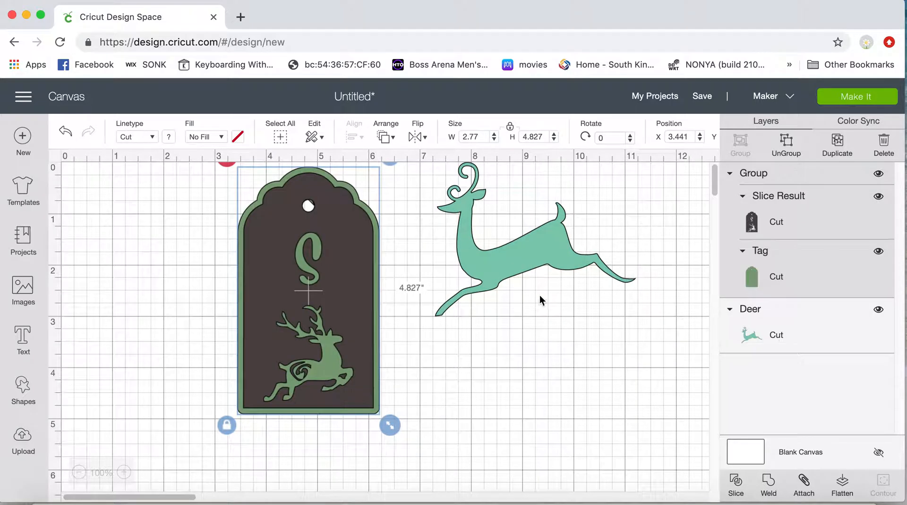
drag(341, 279, 196, 269)
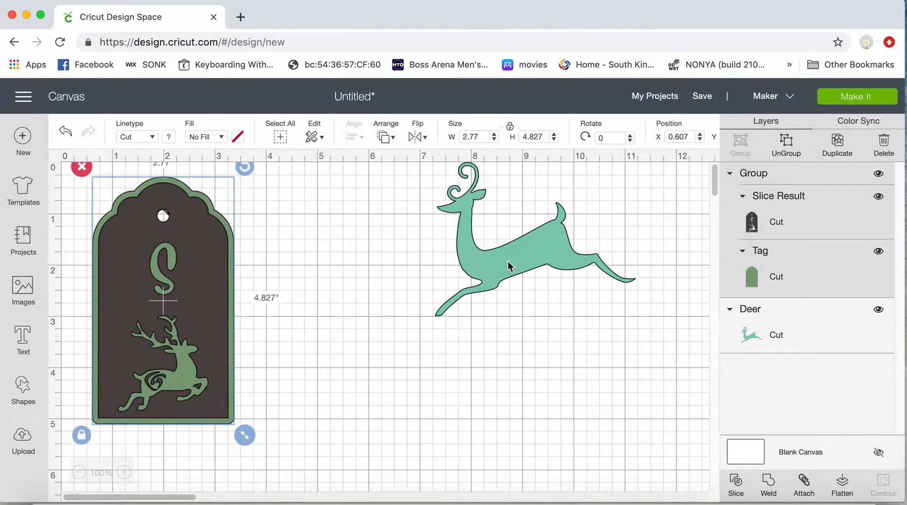
drag(509, 266, 467, 411)
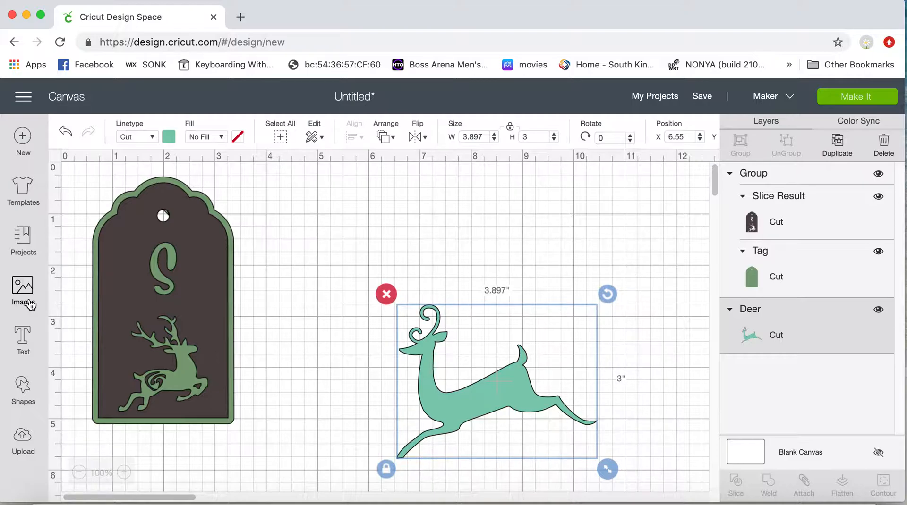
Duplicate the grouped tag and place the copy beside the original
click(198, 300)
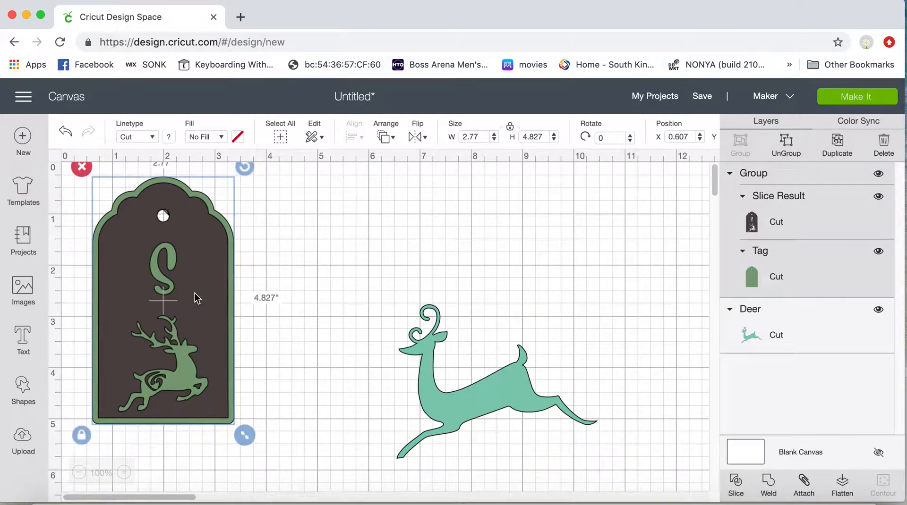
click(846, 222)
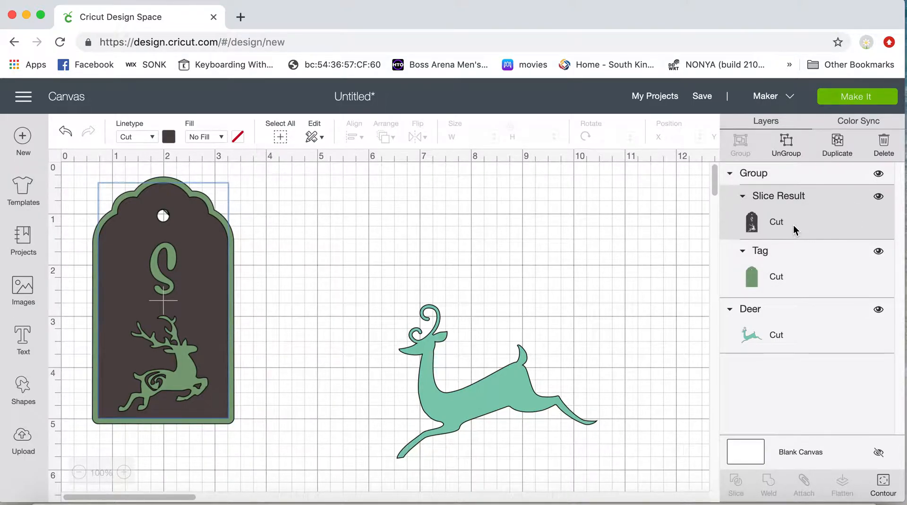
click(272, 271)
click(210, 246)
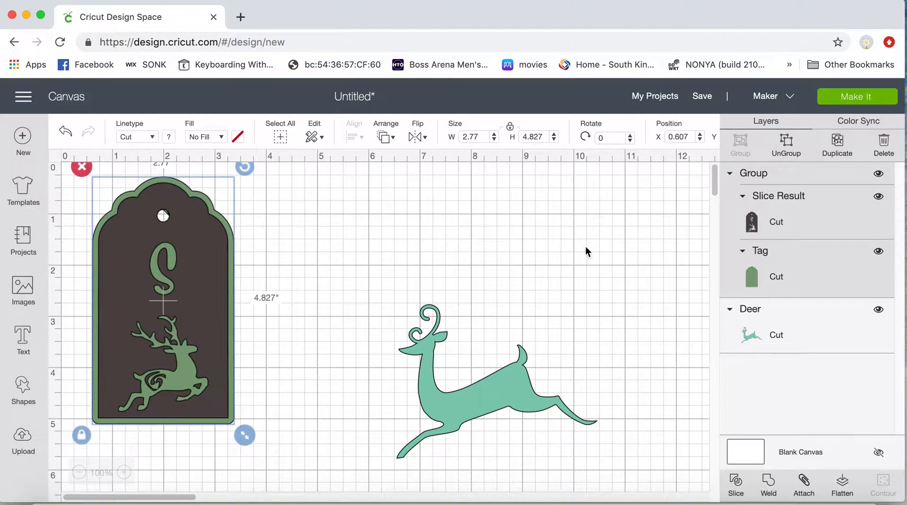
click(830, 141)
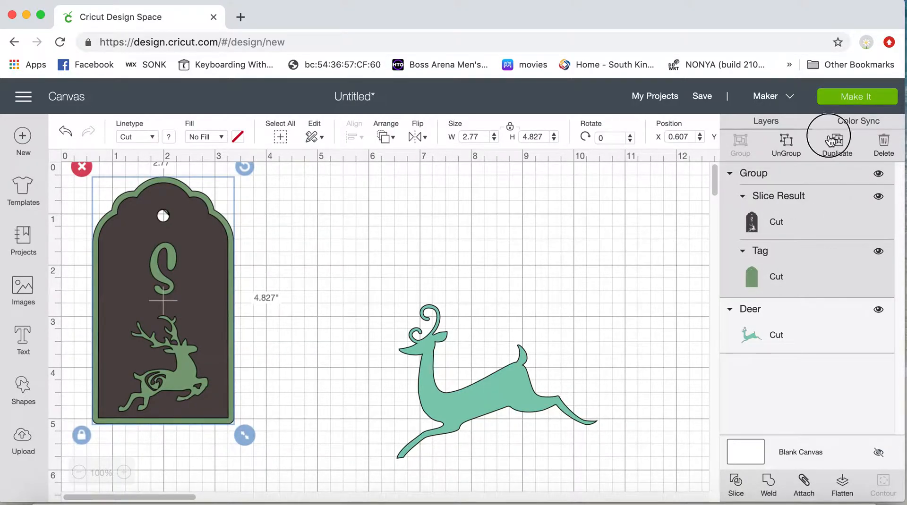
drag(240, 293, 398, 263)
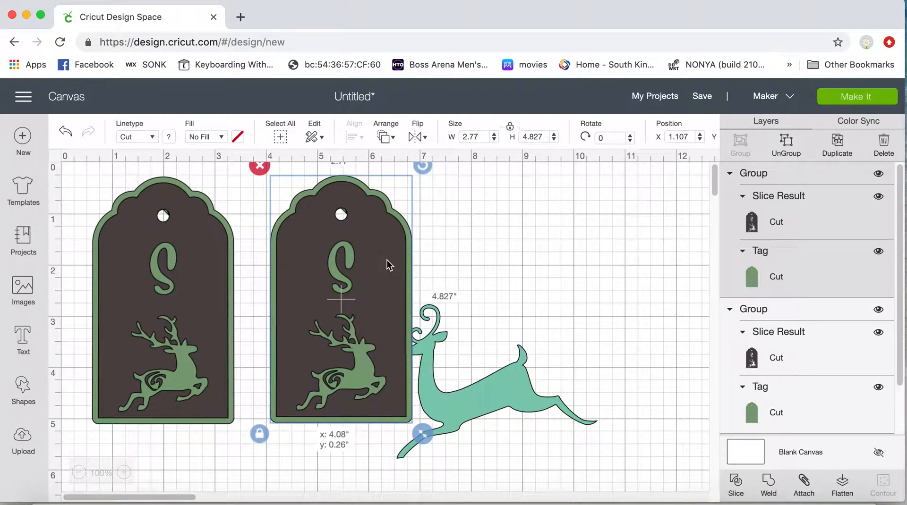
Use Contour on the second tag's dark layer to hide the reindeer, its inner details and the letter S, keeping the round hole
click(787, 214)
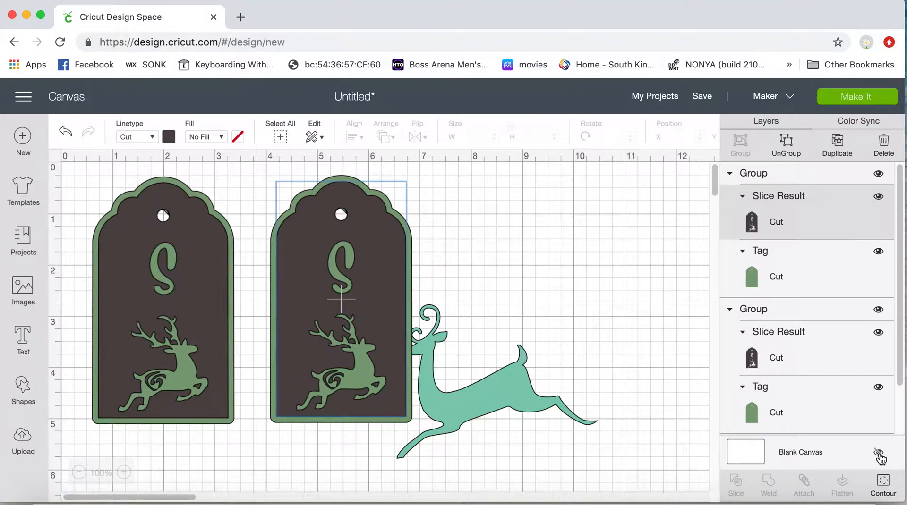
click(883, 484)
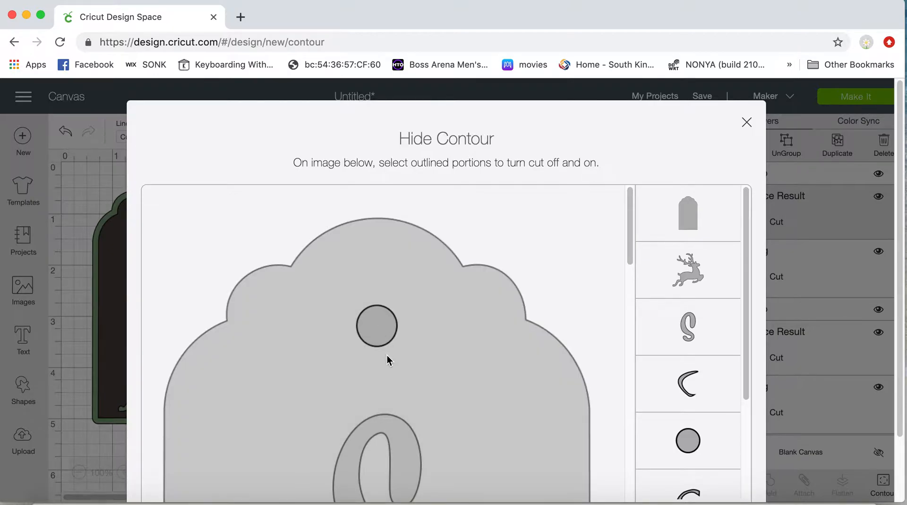
drag(629, 257, 635, 348)
click(449, 449)
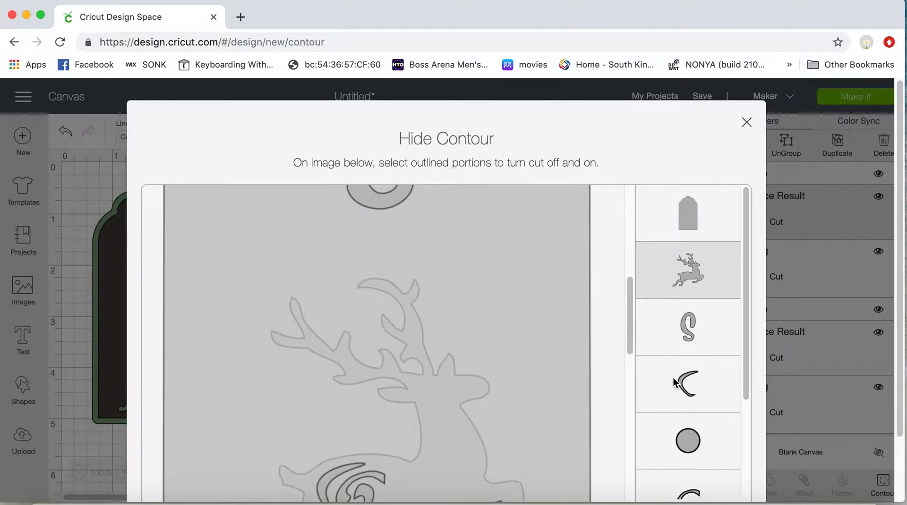
drag(628, 321, 628, 372)
click(488, 296)
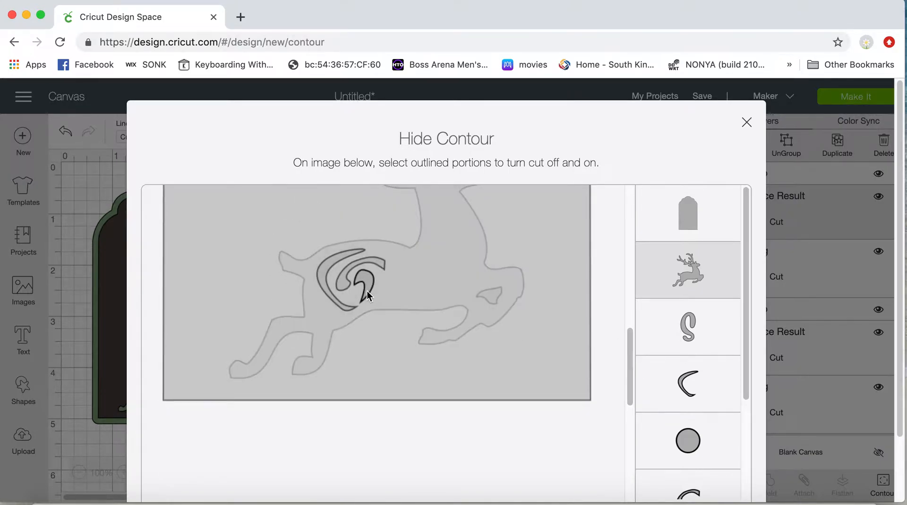
click(344, 279)
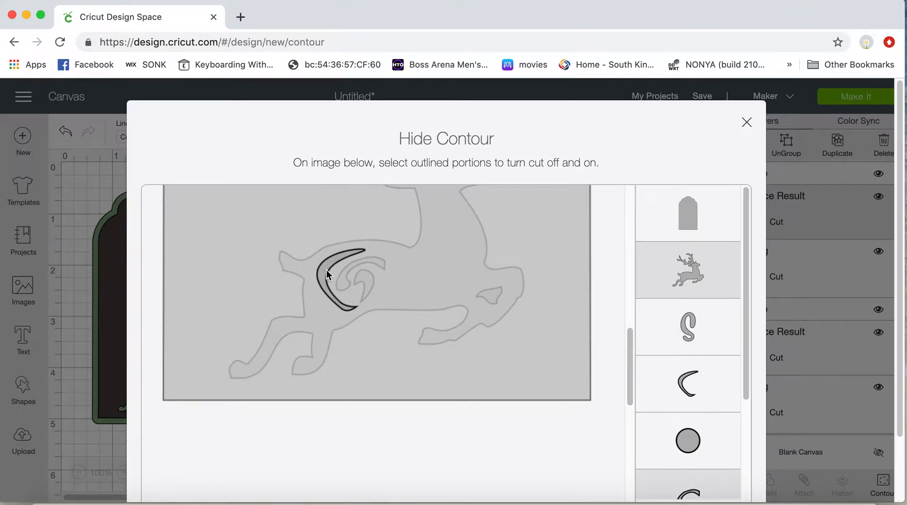
click(327, 270)
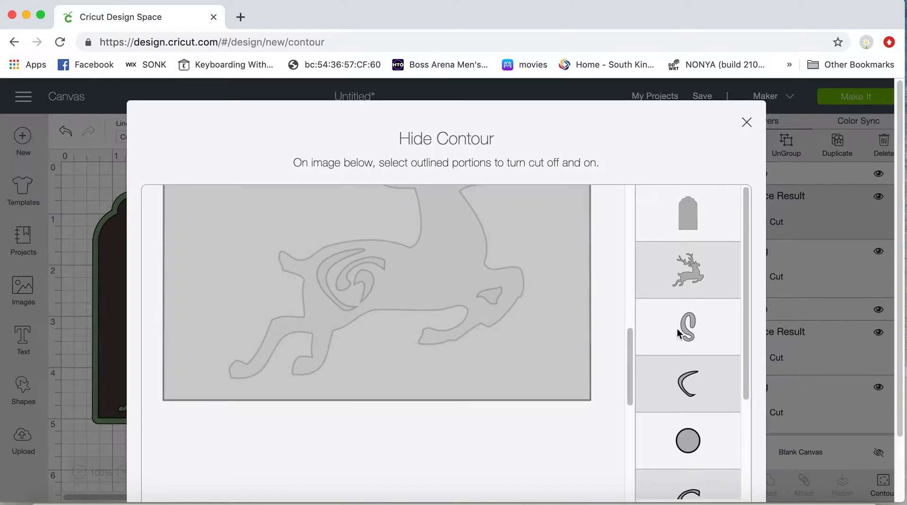
click(678, 327)
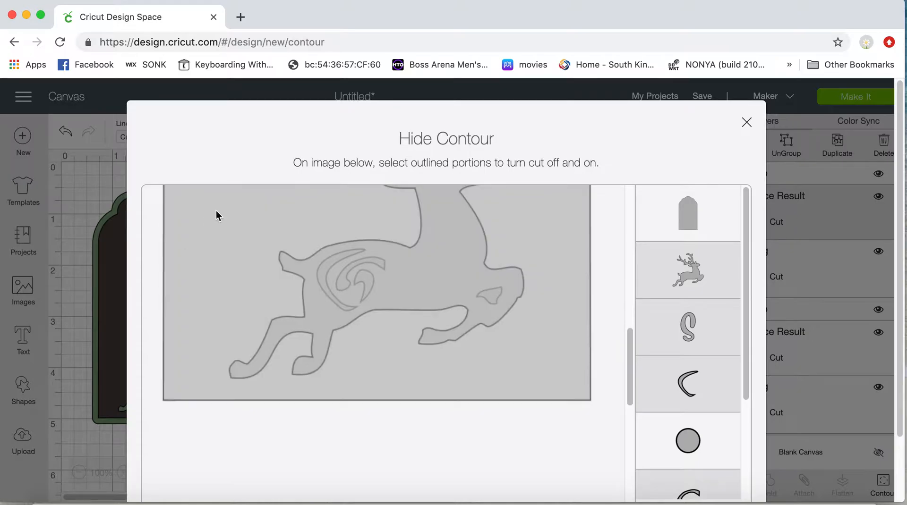
click(746, 123)
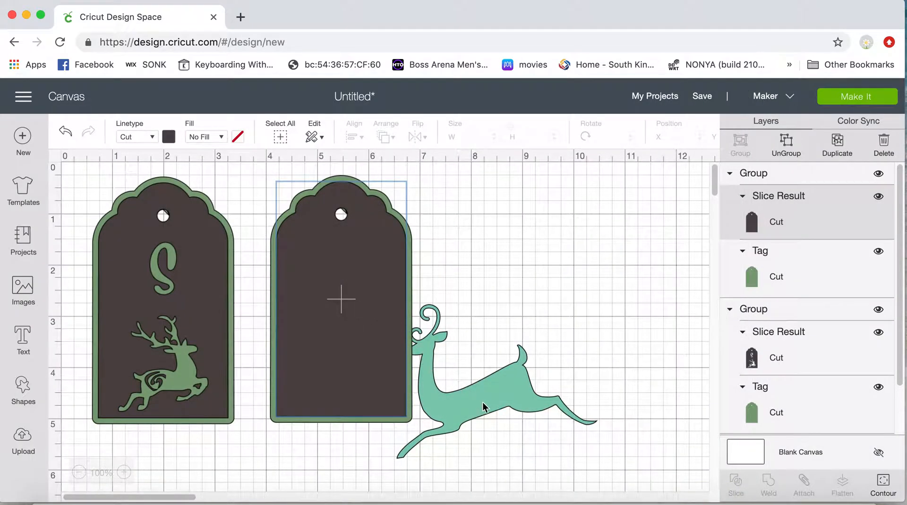
Shrink the teal deer to about 2.439 by 1.877 inches and place it over the lower part of the second tag
click(499, 403)
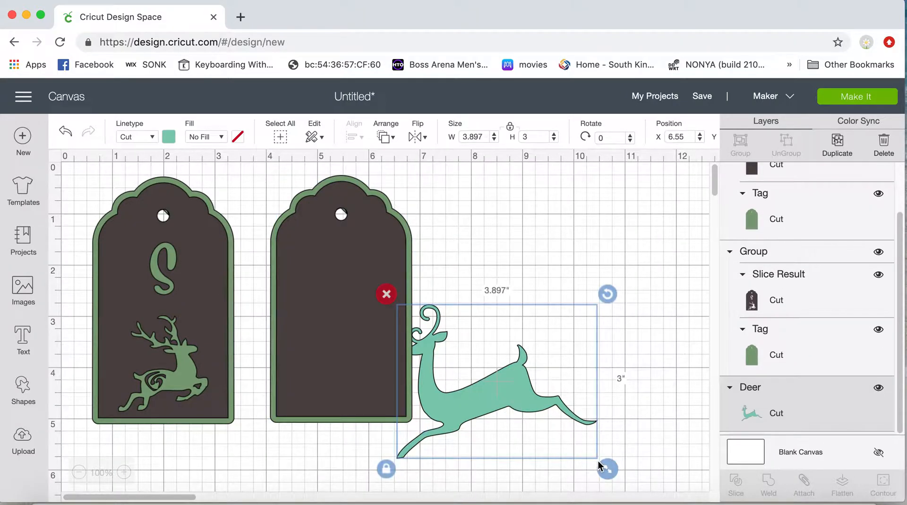
drag(605, 471, 532, 413)
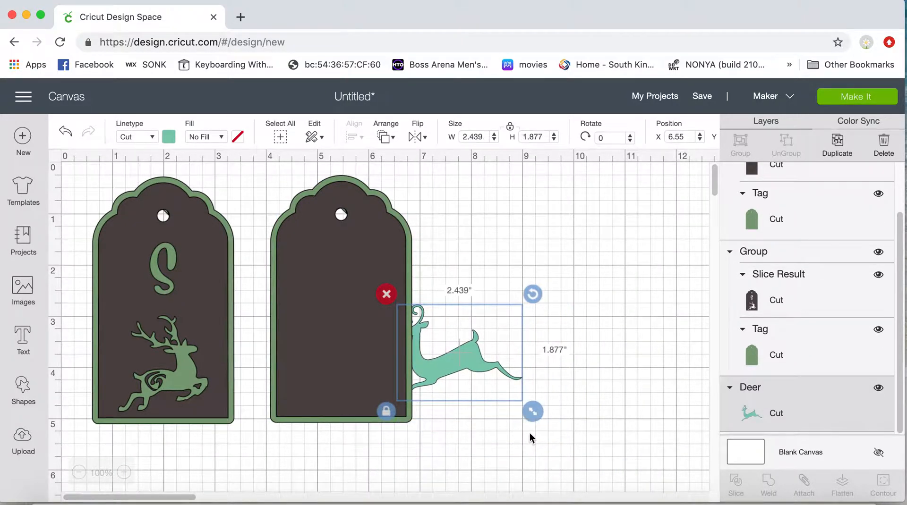
drag(462, 356, 355, 362)
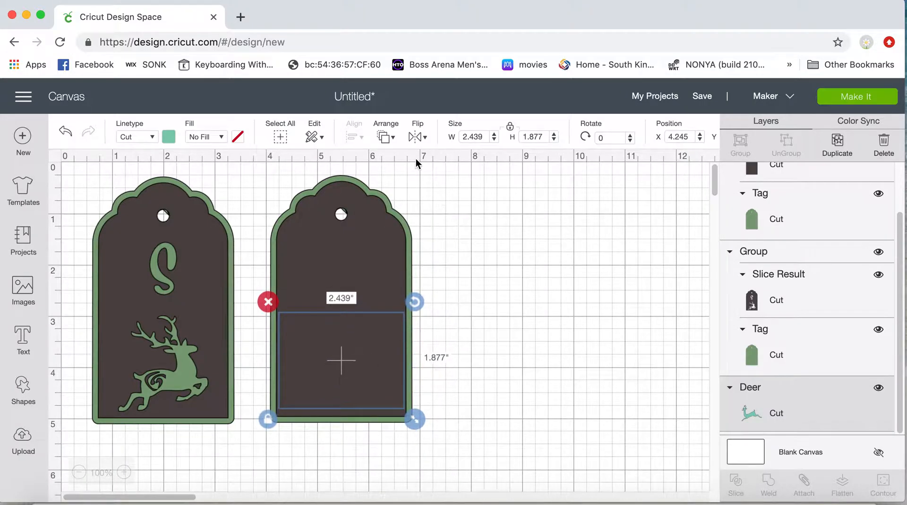
Send the teal deer to the front and shrink it to about 2.022 by 1.557 inches within the second tag's lower part
click(395, 141)
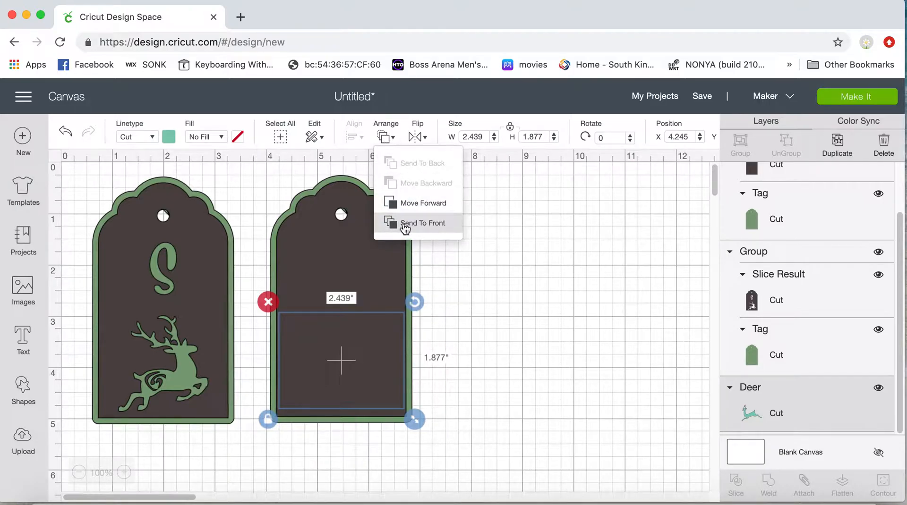
click(405, 227)
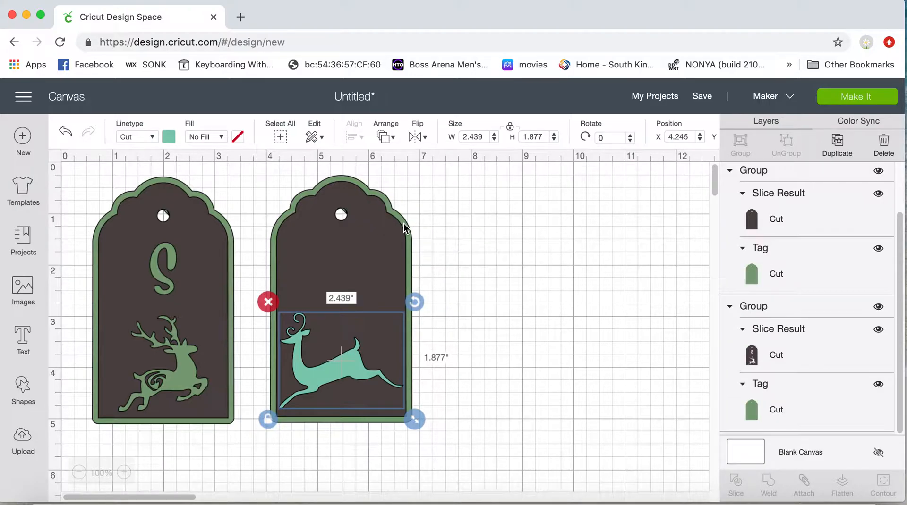
click(349, 368)
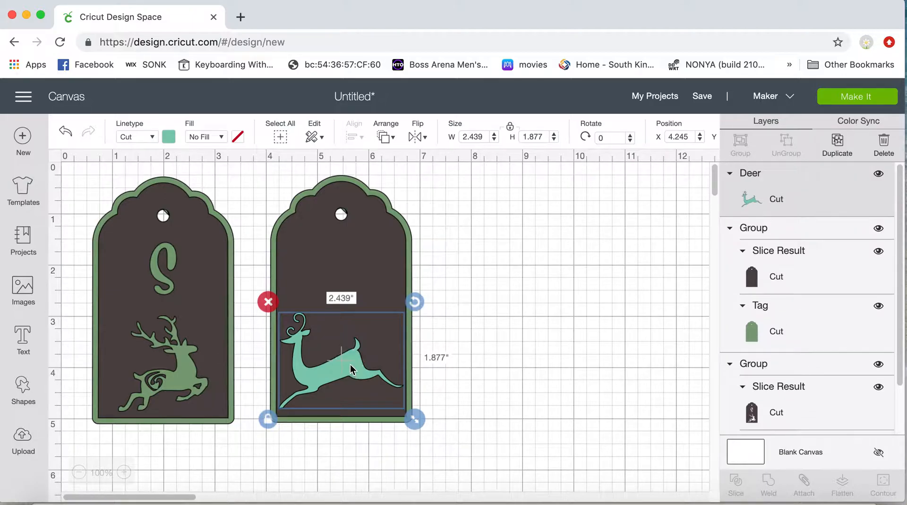
drag(417, 426, 393, 404)
drag(338, 356, 355, 373)
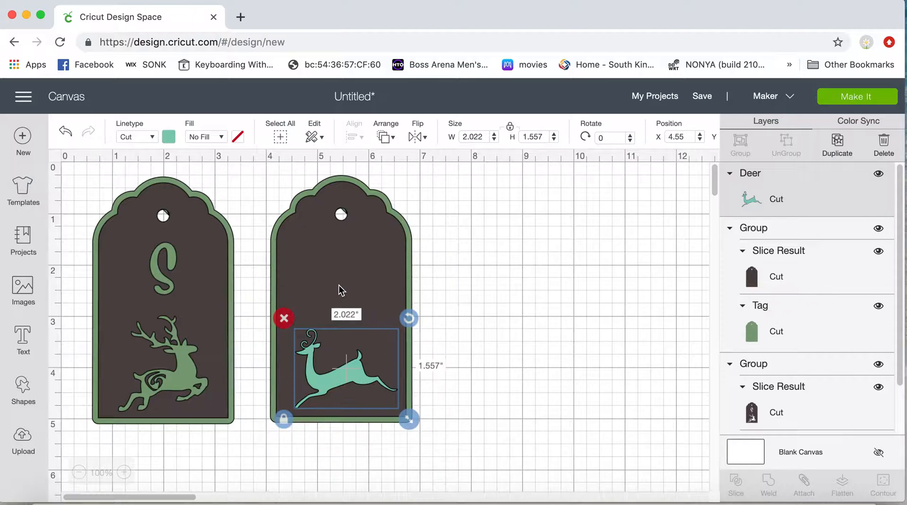
click(342, 253)
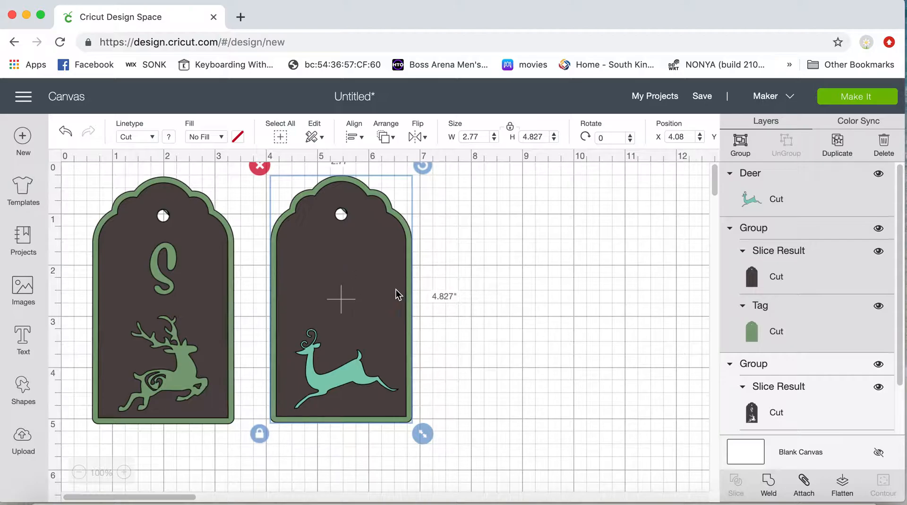
click(472, 294)
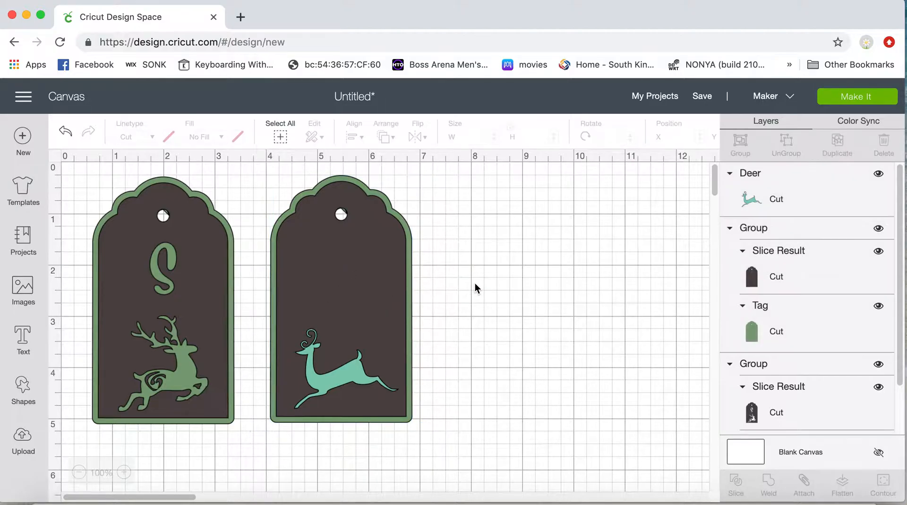
click(345, 378)
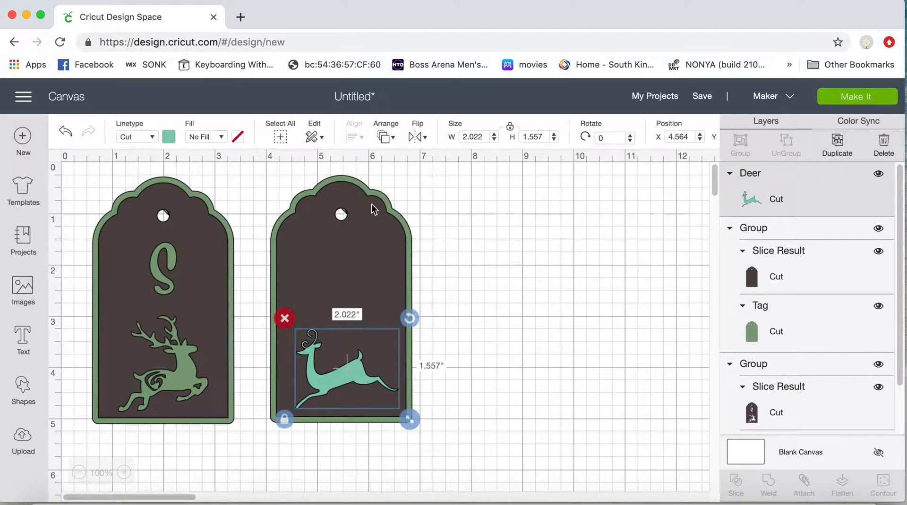
shift+click(801, 271)
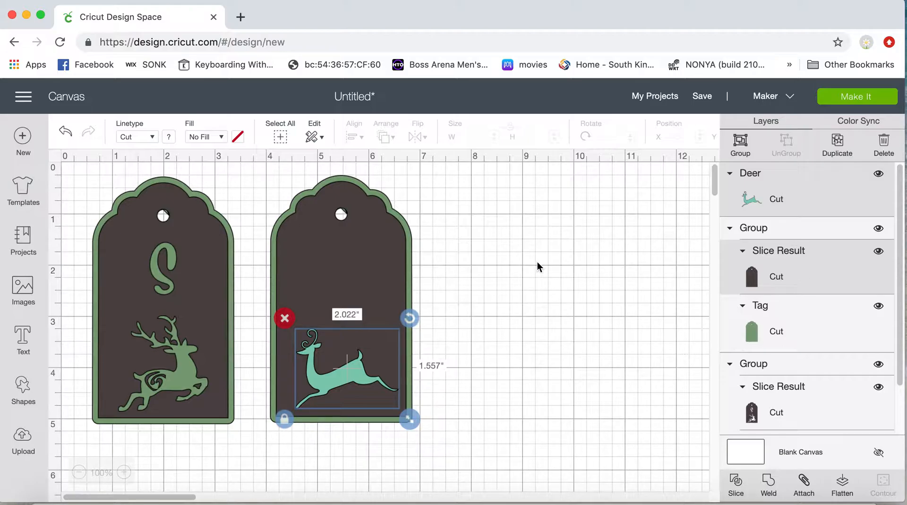
Ungroup the second tag's dark and green layers and send the teal deer to the front again
click(361, 269)
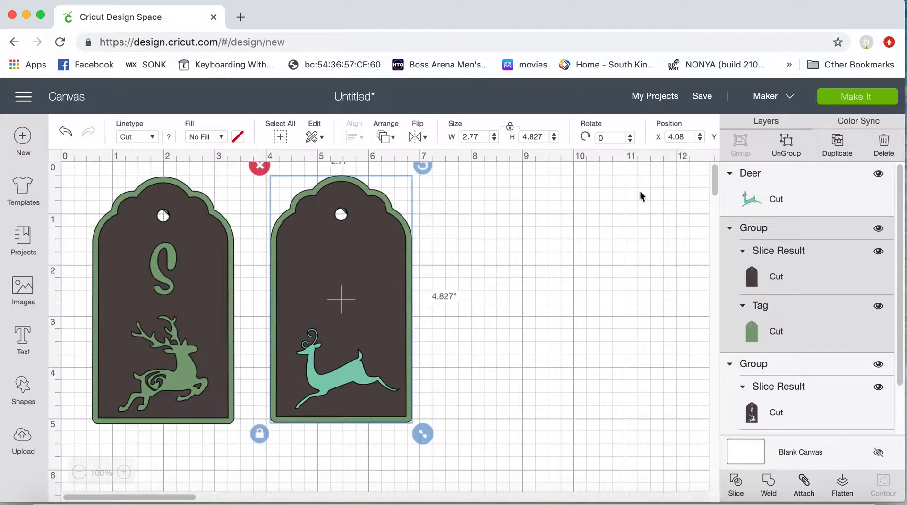
click(785, 146)
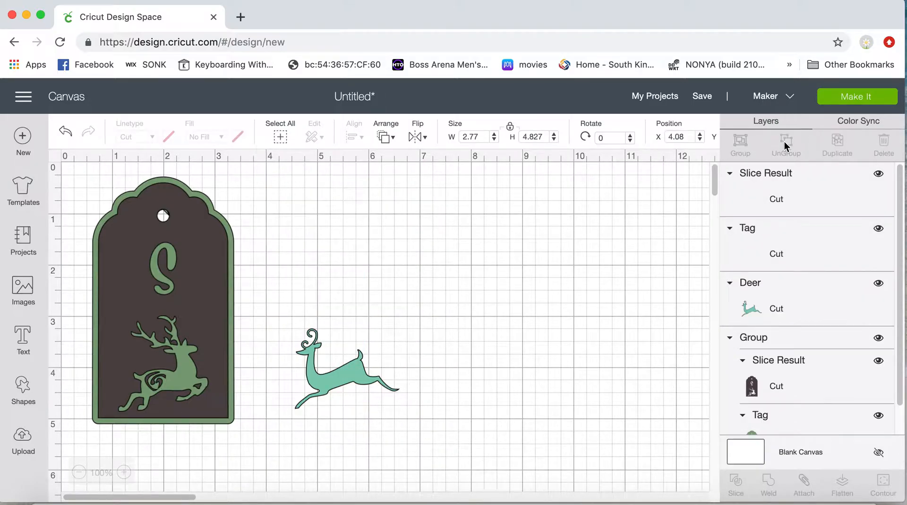
click(372, 333)
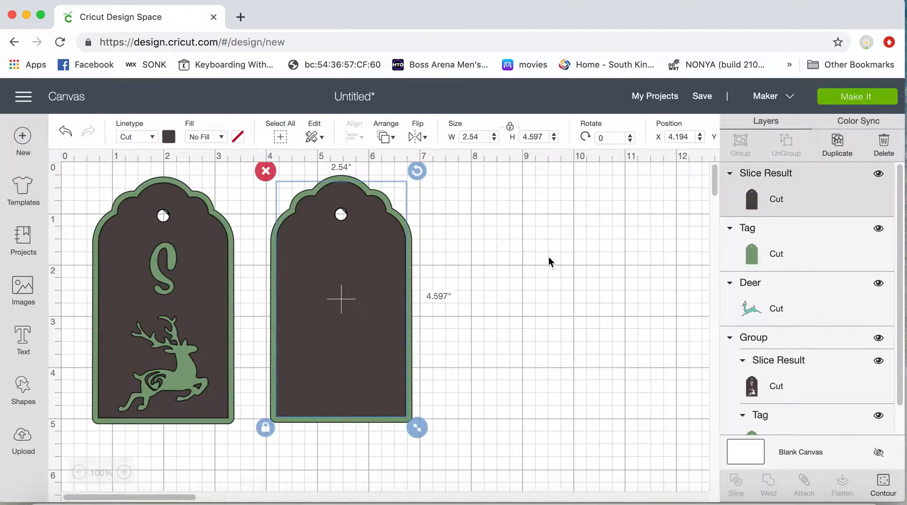
click(773, 307)
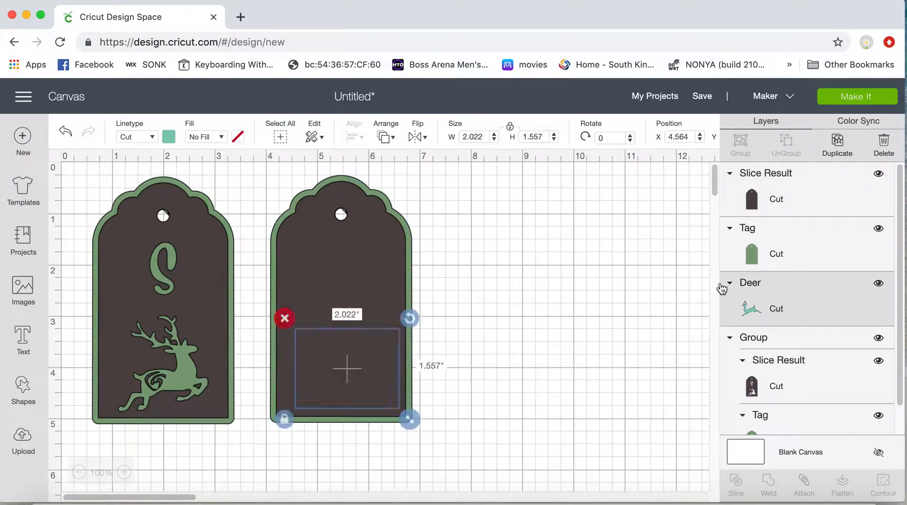
click(385, 138)
click(408, 226)
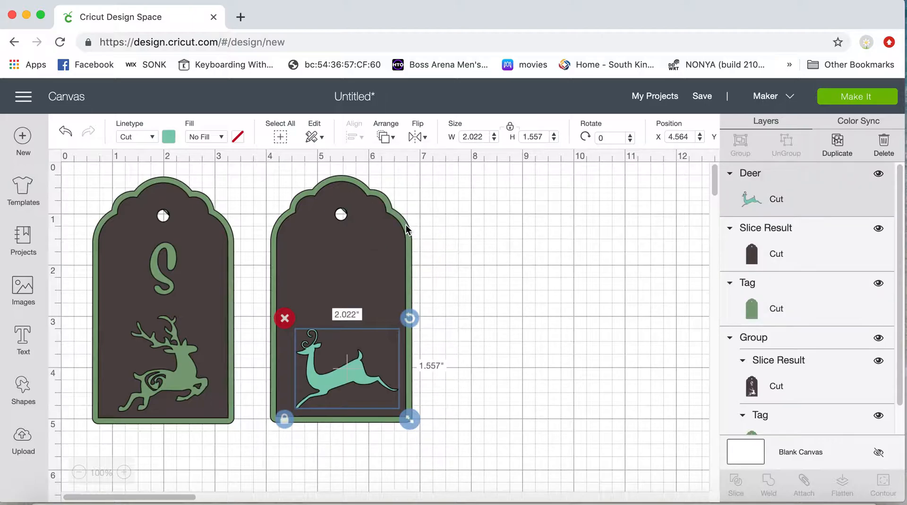
Centre the teal deer horizontally on the second tag's dark layer and slice its shape out of that layer
shift+click(361, 249)
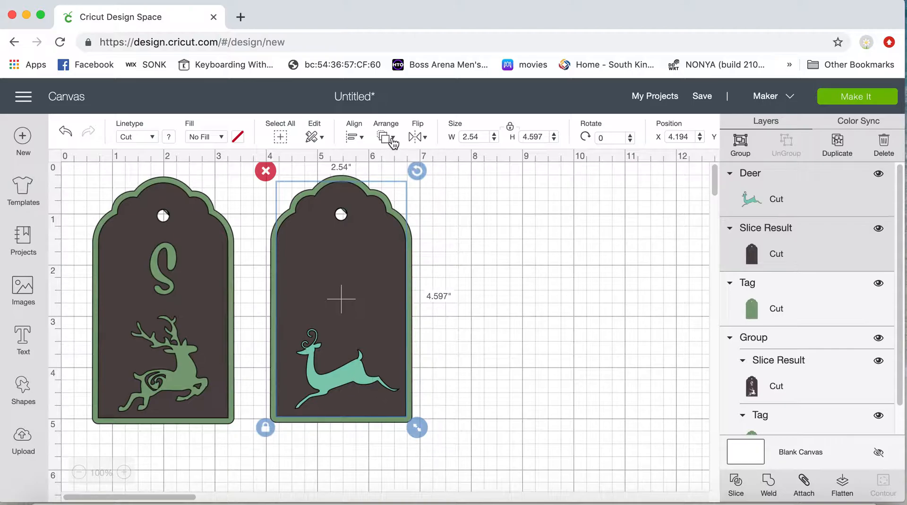
click(358, 138)
click(387, 203)
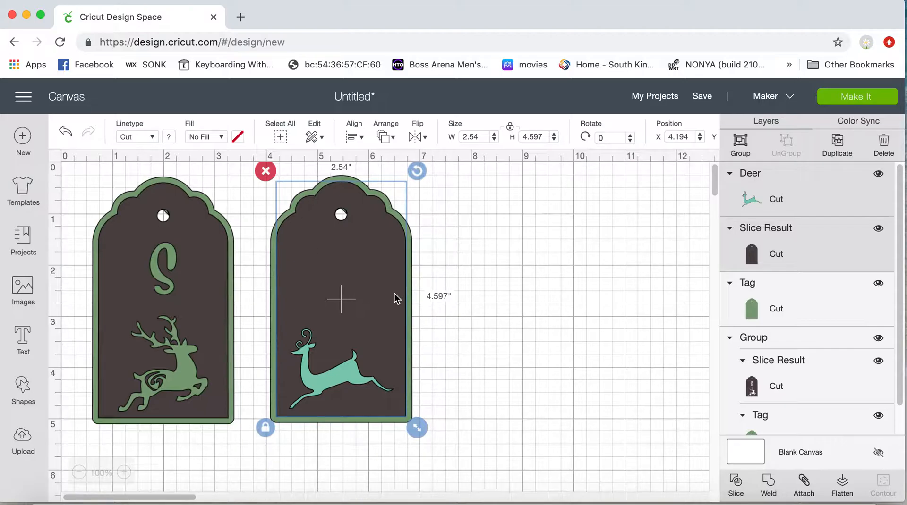
click(735, 484)
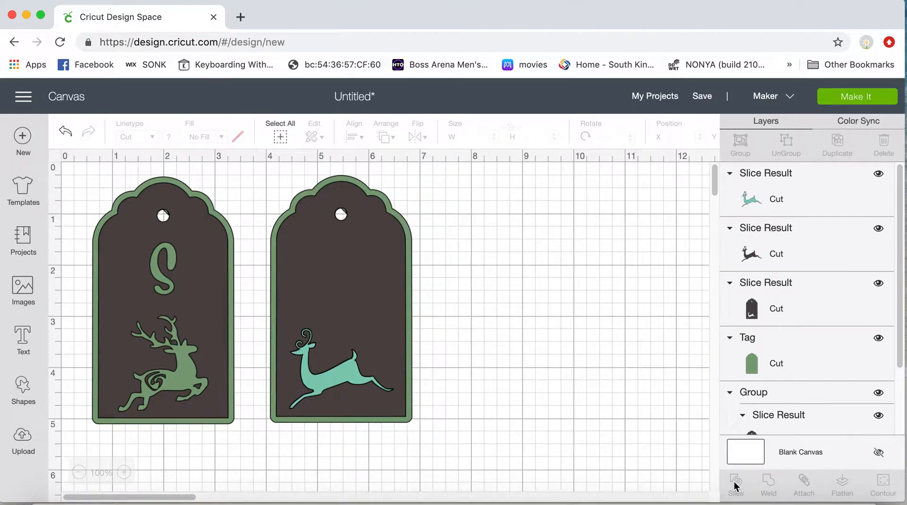
Move the loose teal and dark deer pieces off the second tag and delete both
click(335, 385)
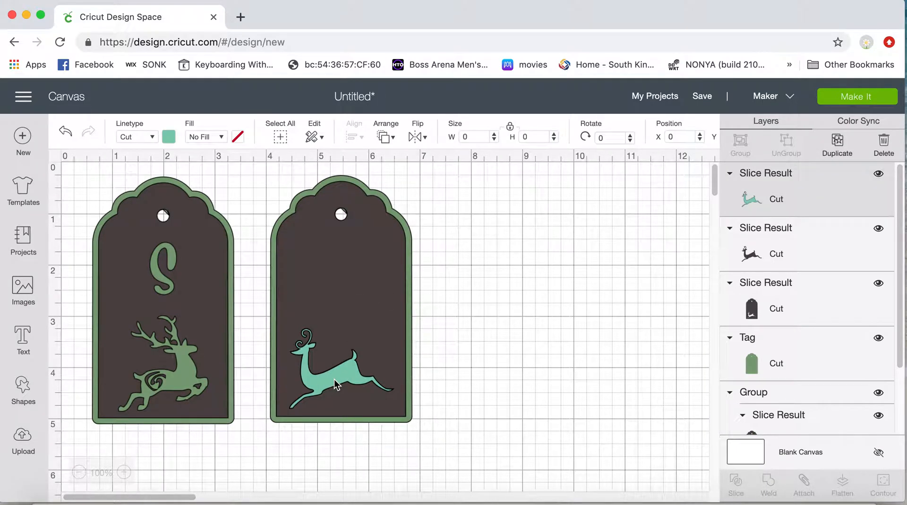
drag(335, 385, 576, 330)
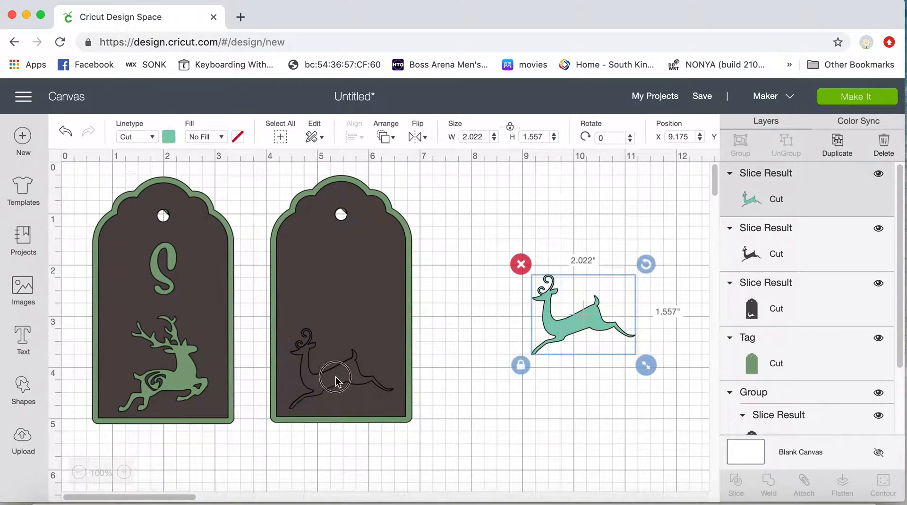
drag(359, 380, 595, 379)
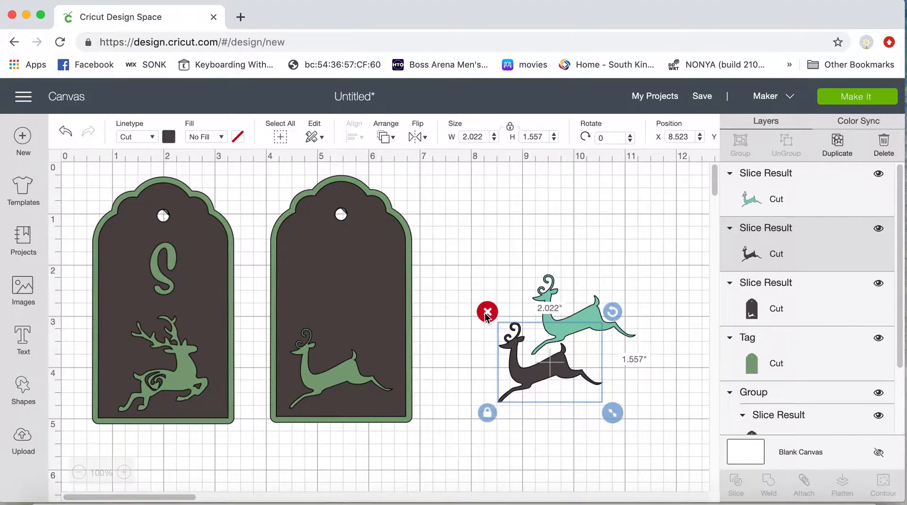
key(Delete)
click(545, 314)
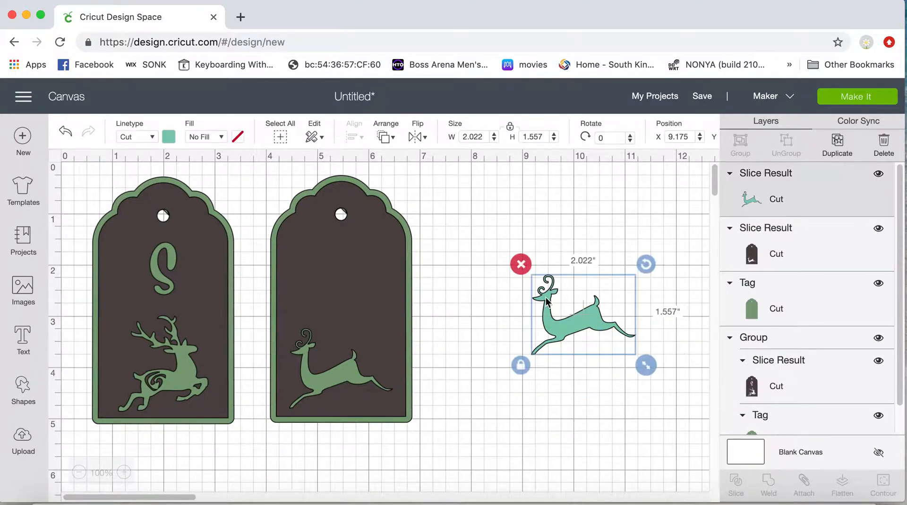
click(522, 265)
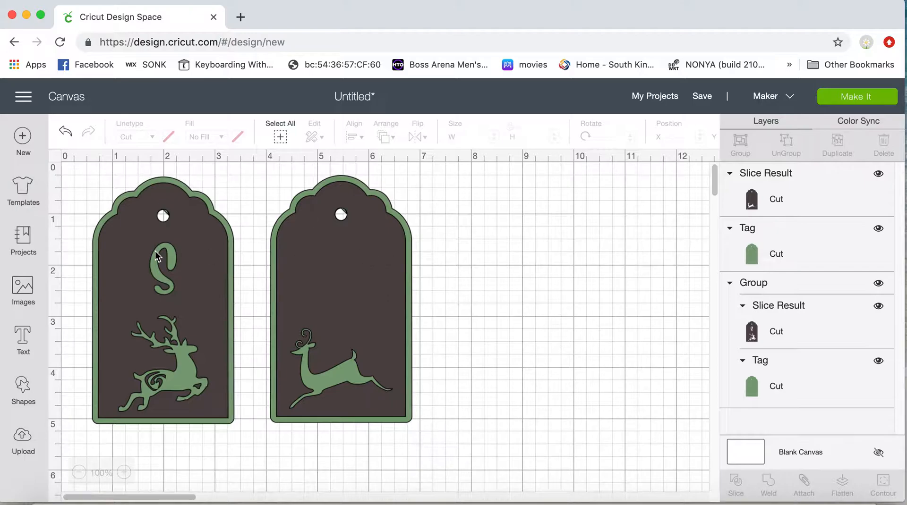
Add a text object with the recipient's first name in the Girly Stencil font, searching the fonts for "stencil"
click(24, 336)
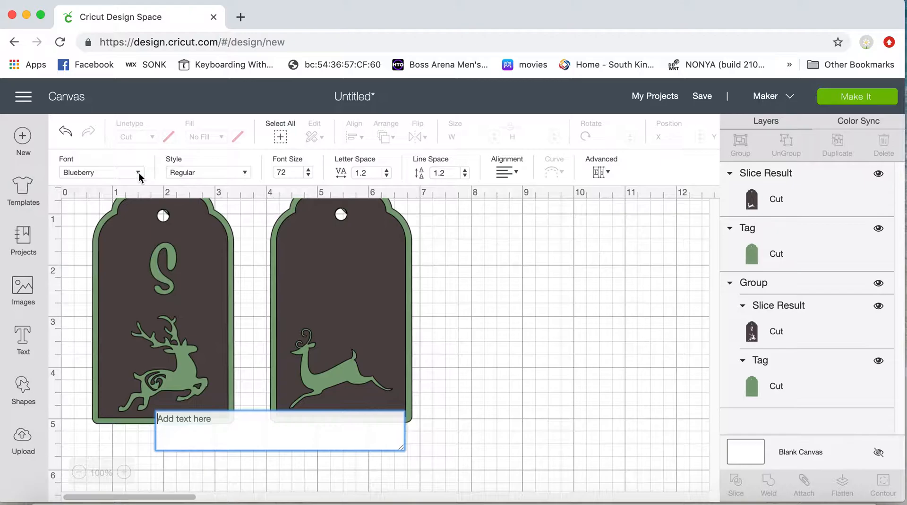
click(139, 175)
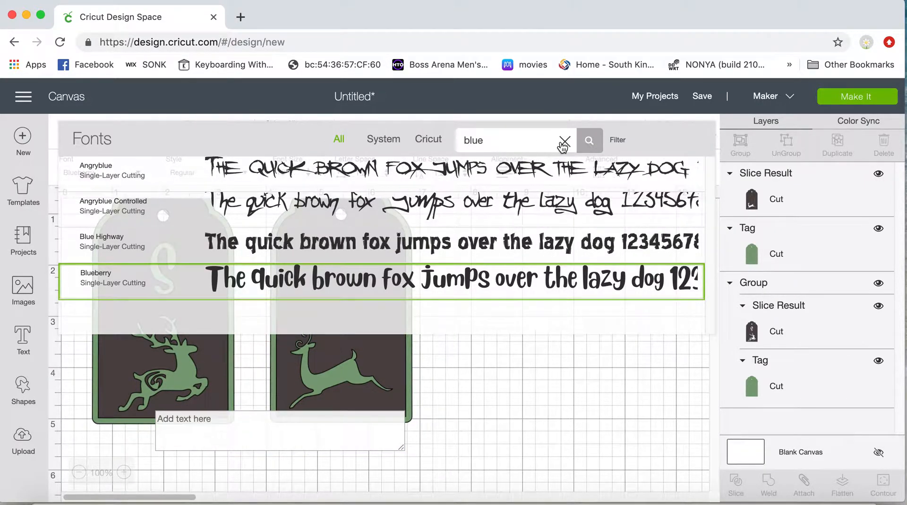
double_click(546, 142)
text(stencil)
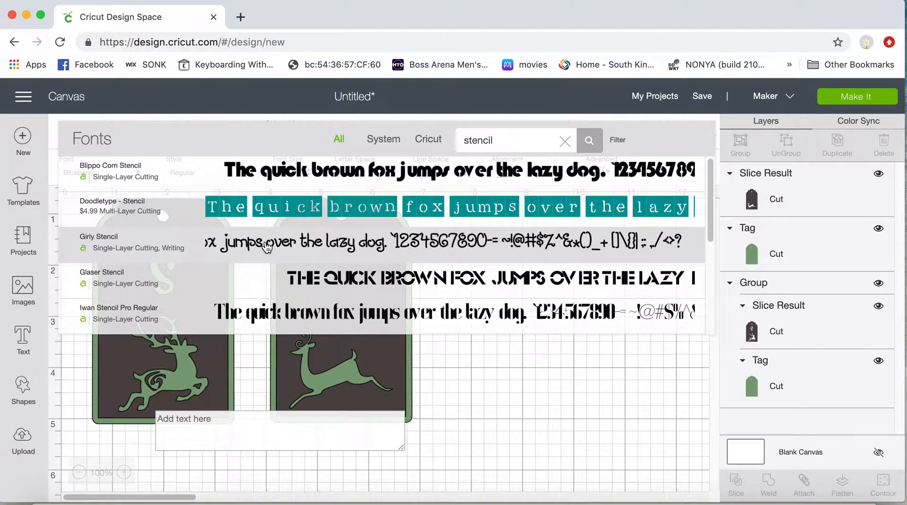
click(267, 245)
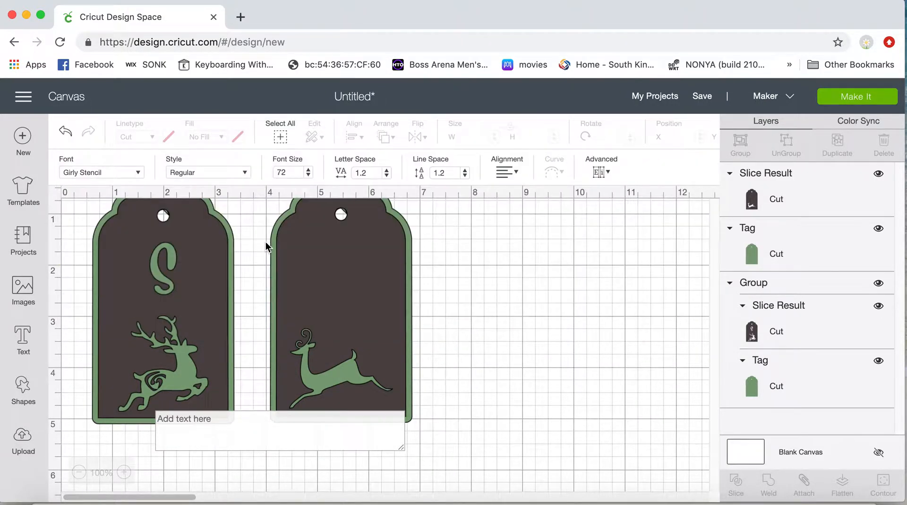
click(211, 432)
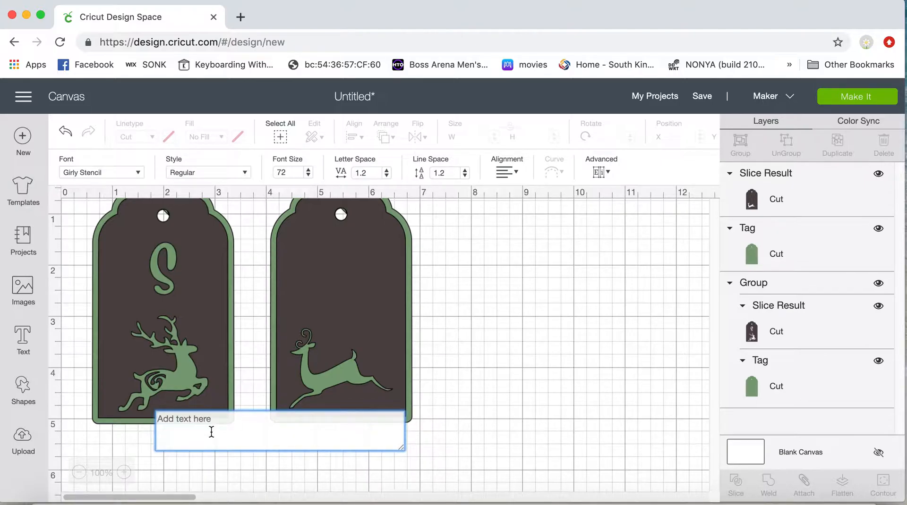
text(E)
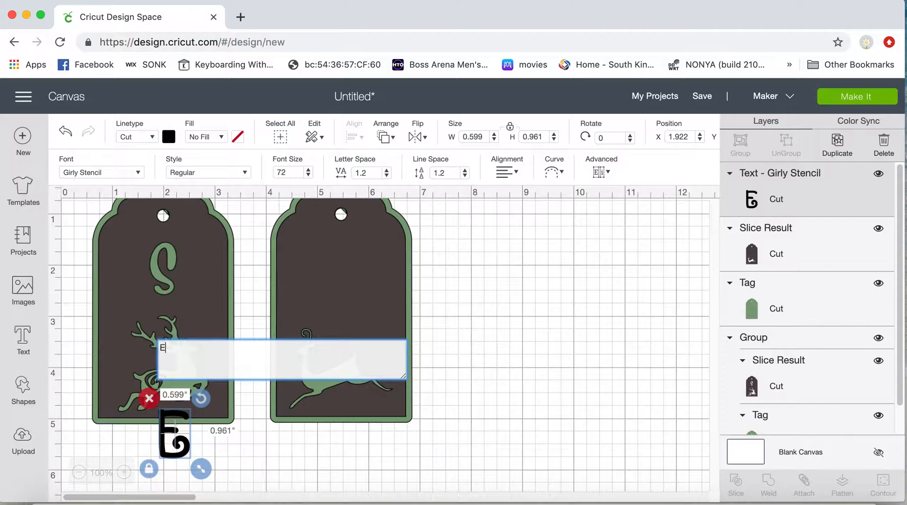
text(mma)
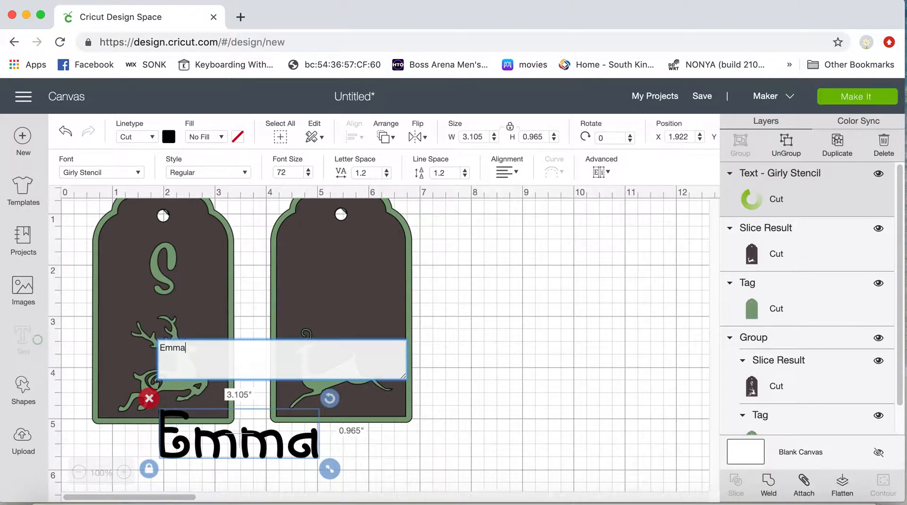
Shrink the name to about 2.008 by 0.624 inches and place it above the deer on the second tag
drag(227, 448, 511, 335)
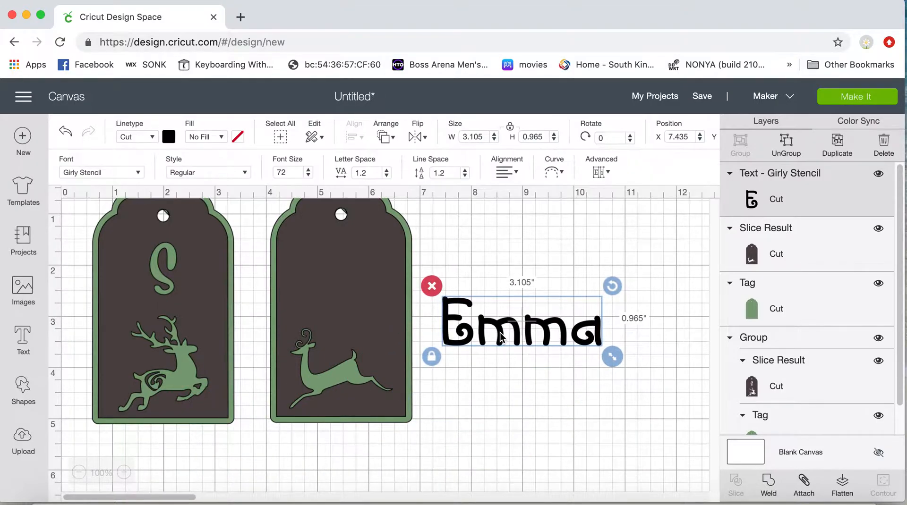
drag(612, 357, 559, 334)
drag(492, 318, 361, 283)
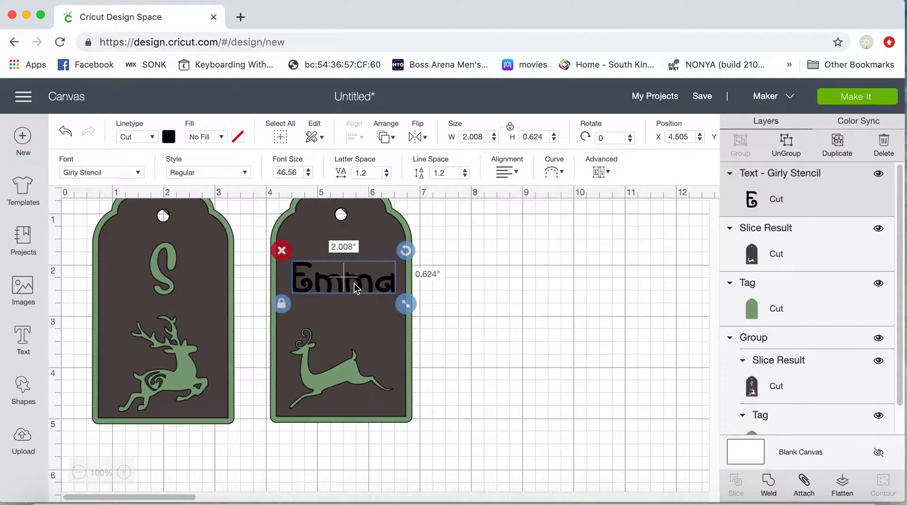
Centre the name horizontally on the second tag's dark layer and slice its letters out of that layer
shift+click(799, 250)
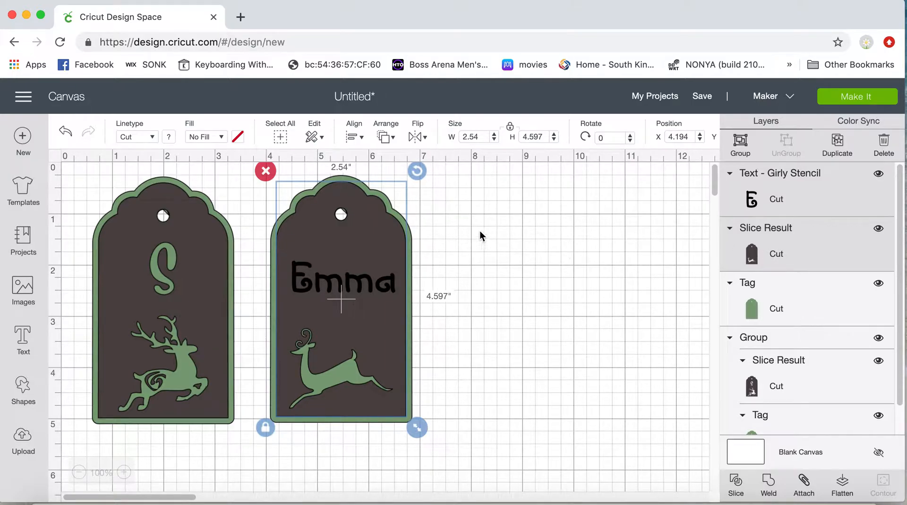
click(361, 137)
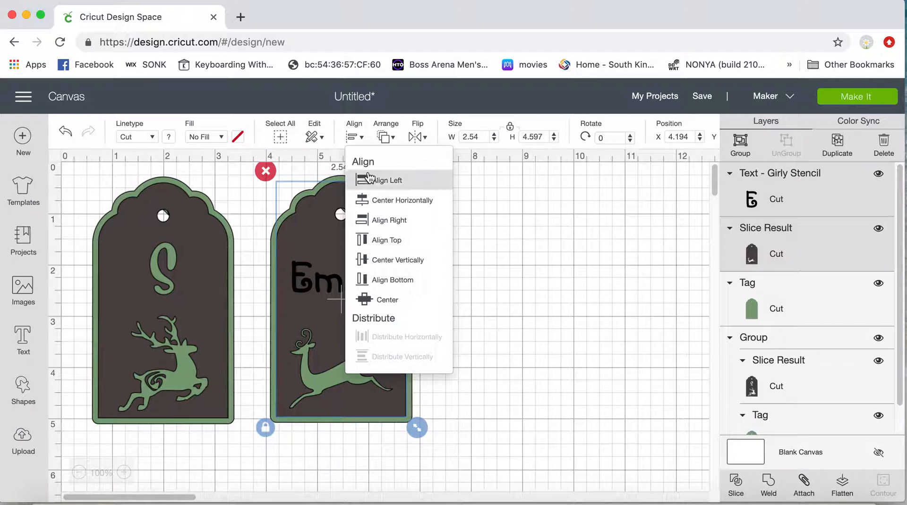
click(374, 202)
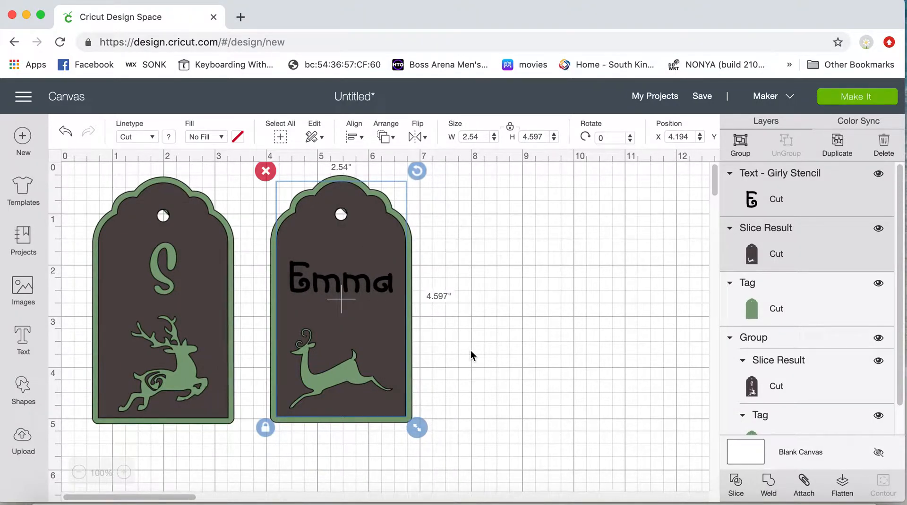
click(735, 483)
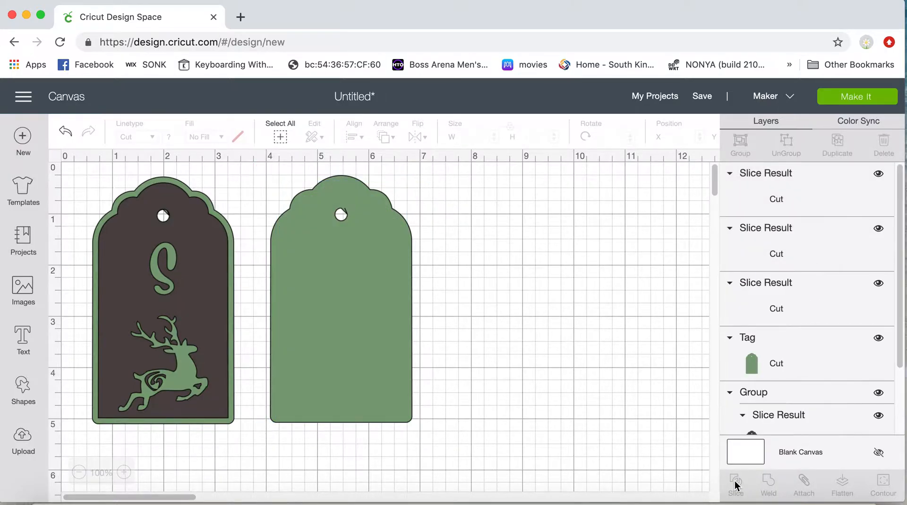
Move the loose black and dark name pieces off the second tag onto the empty canvas beside it
click(357, 281)
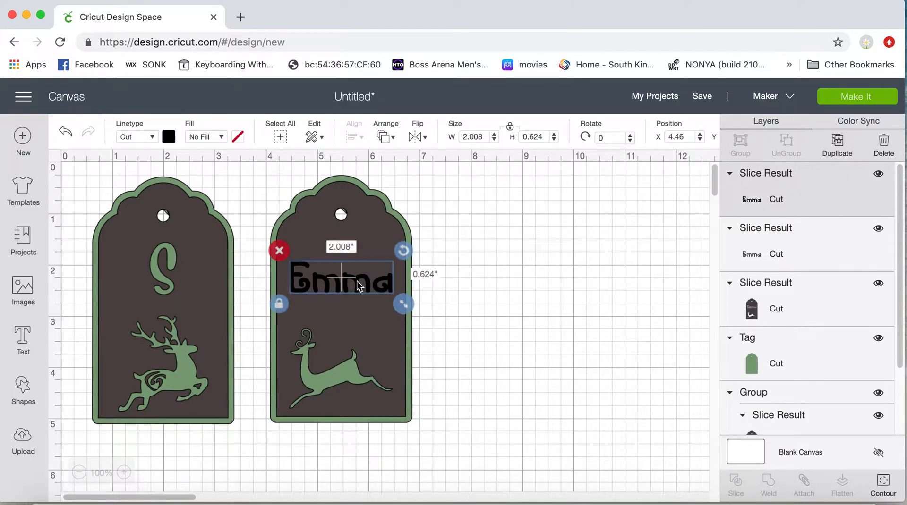
drag(357, 282, 560, 260)
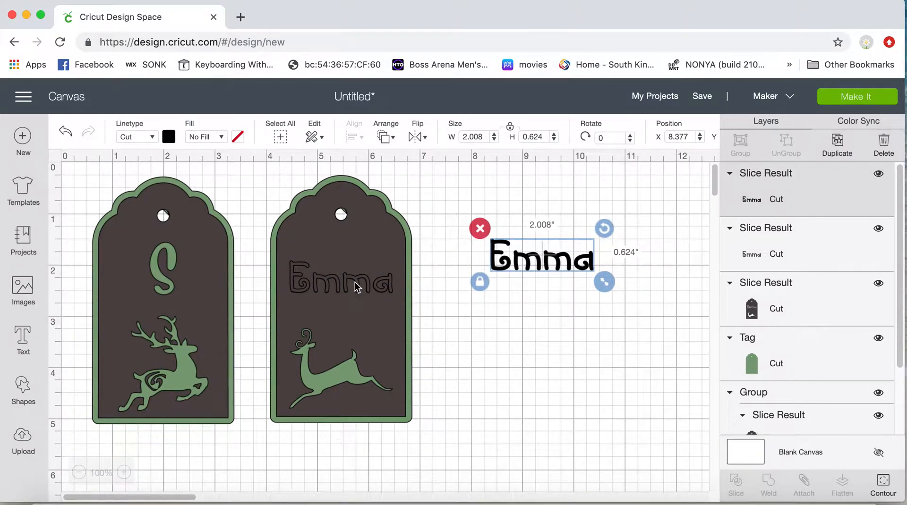
drag(347, 277, 590, 290)
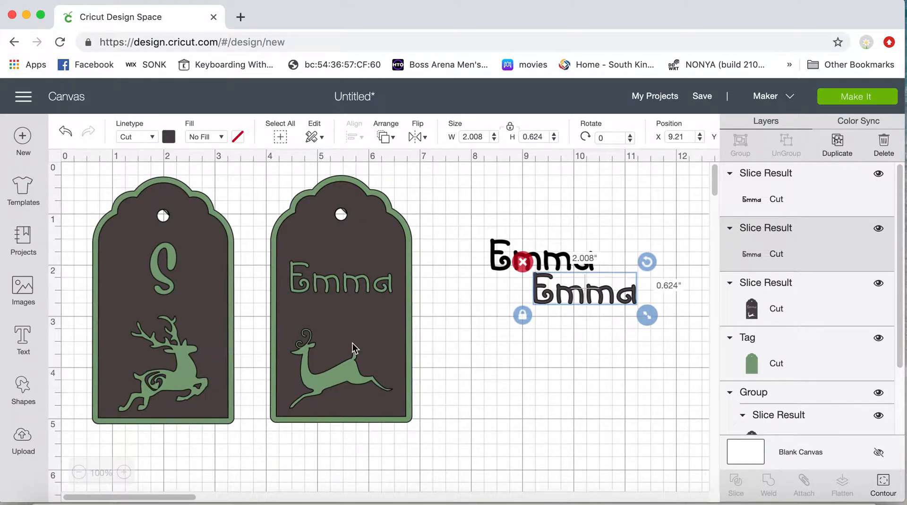
Recolour the second tag's cut-out front layer dark red
click(335, 250)
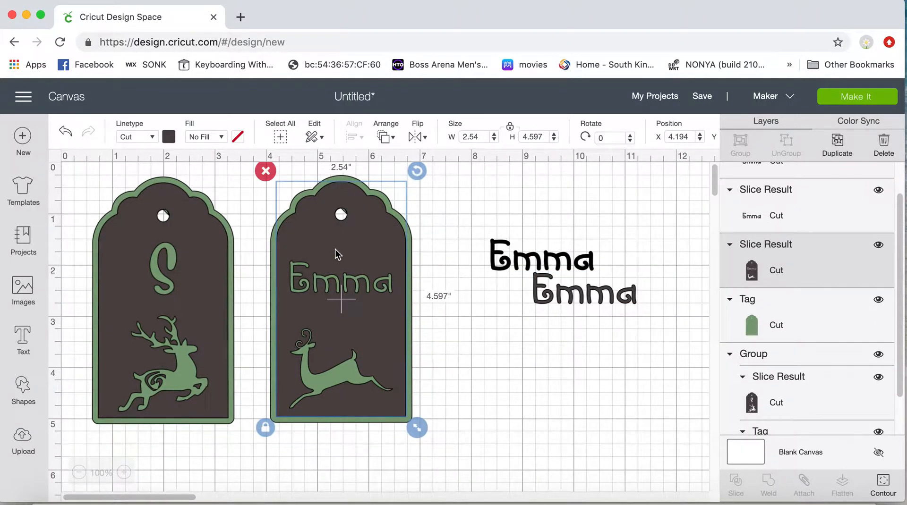
click(169, 138)
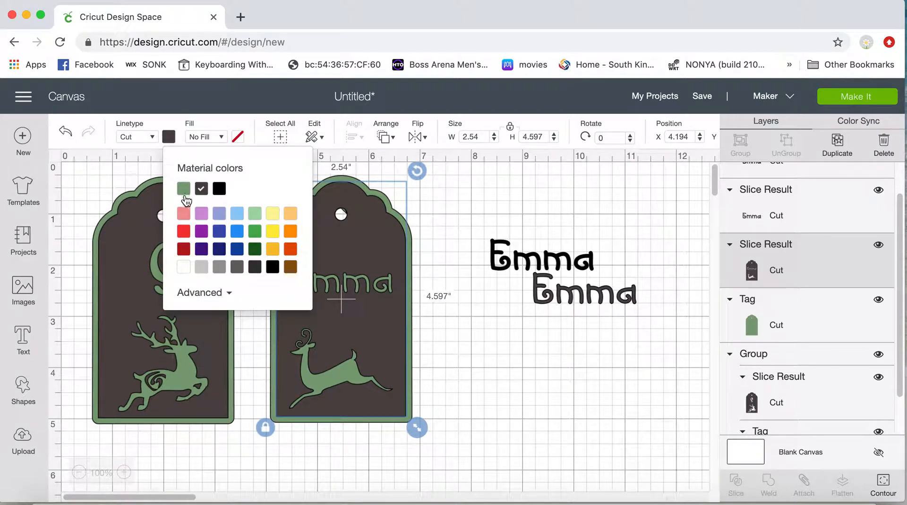
click(185, 249)
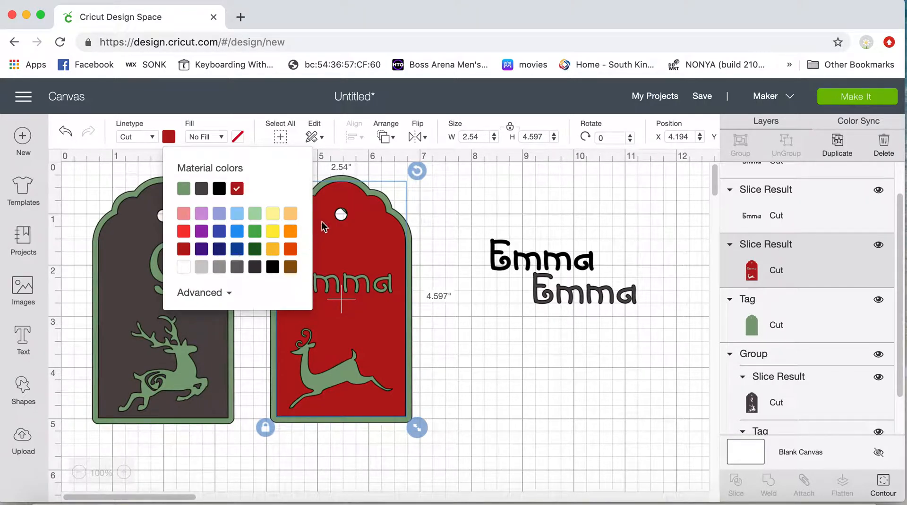
Recolour the second tag's green backing layer white
click(353, 183)
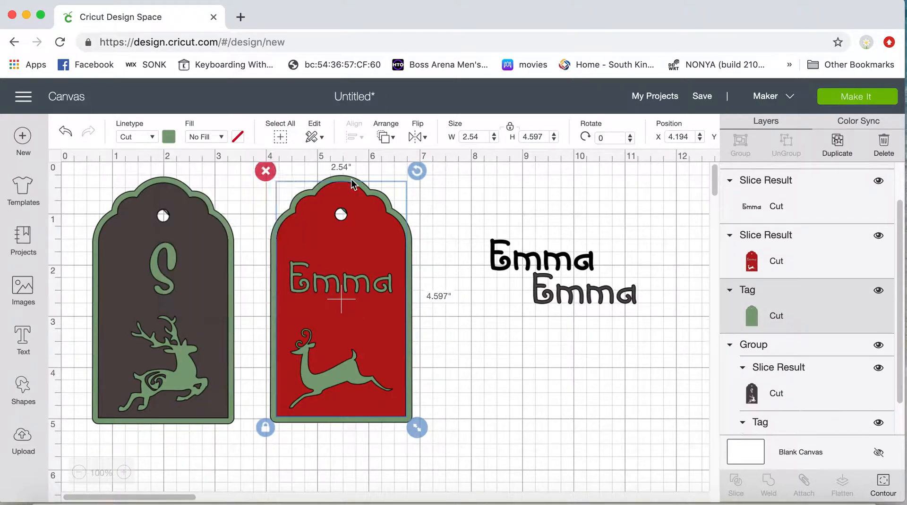
click(169, 138)
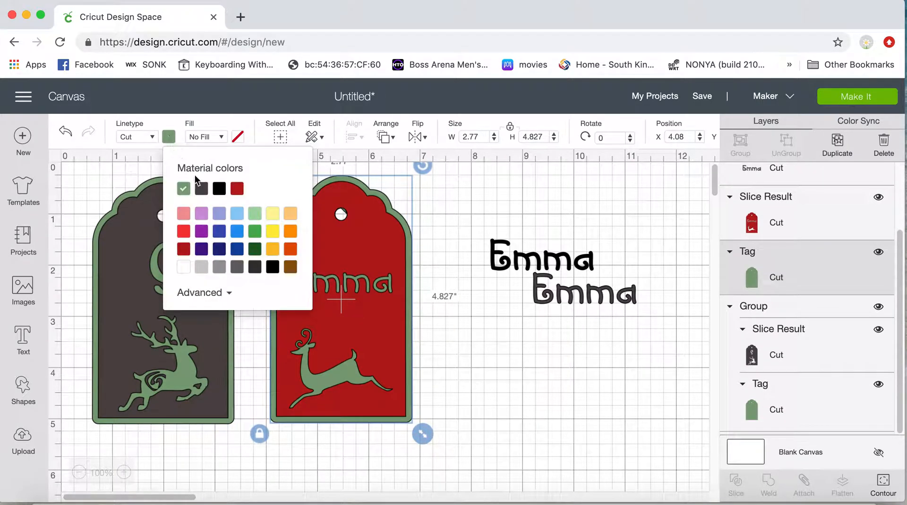
click(183, 267)
click(479, 333)
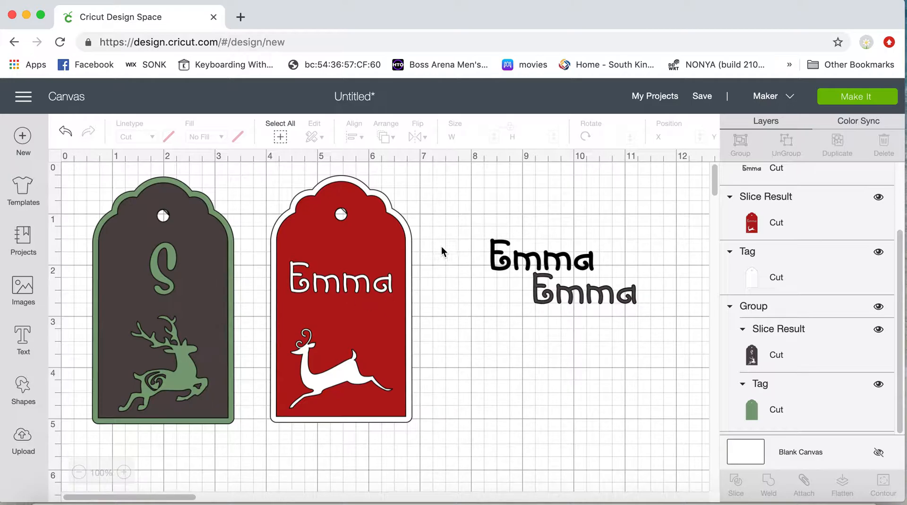
Delete both loose name pieces beside the second tag
drag(481, 219, 644, 330)
click(478, 235)
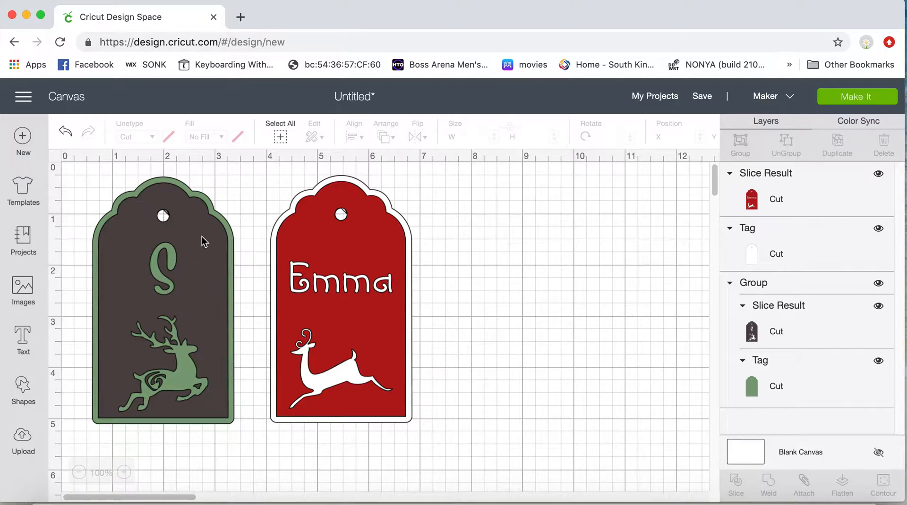
drag(259, 171, 456, 435)
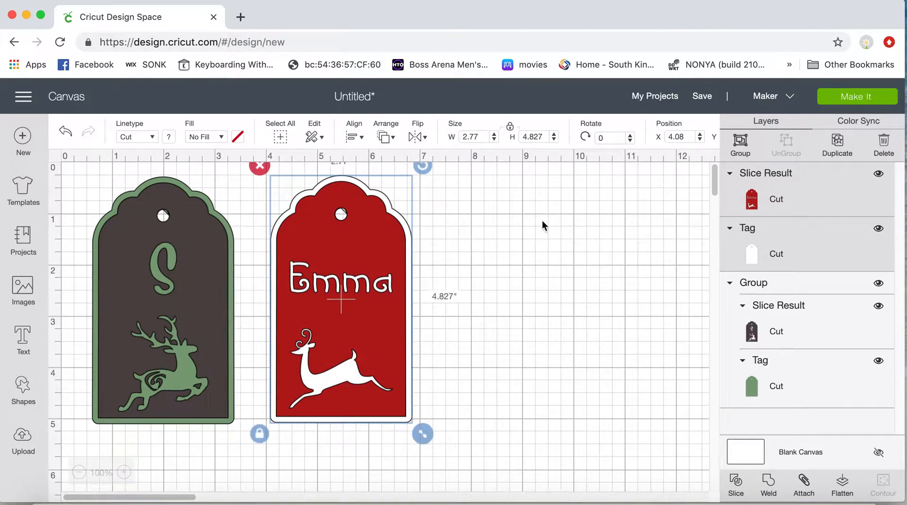
click(879, 175)
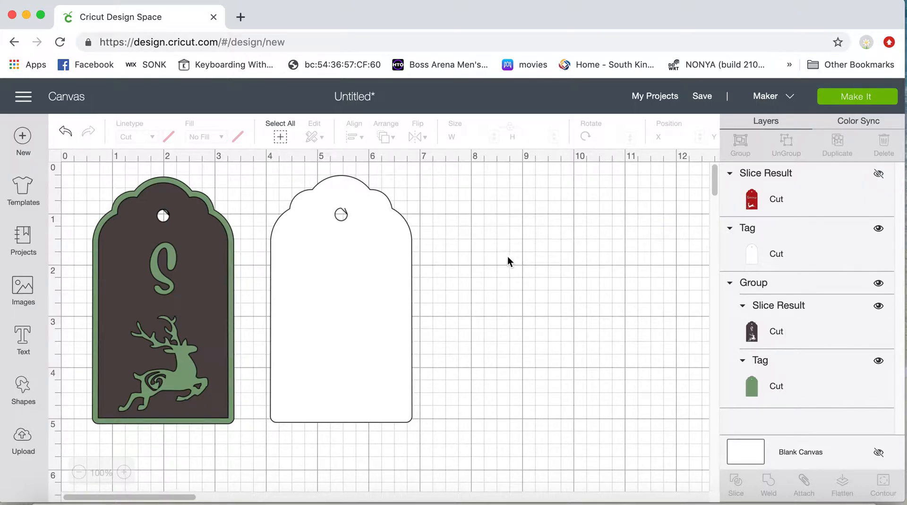
click(65, 132)
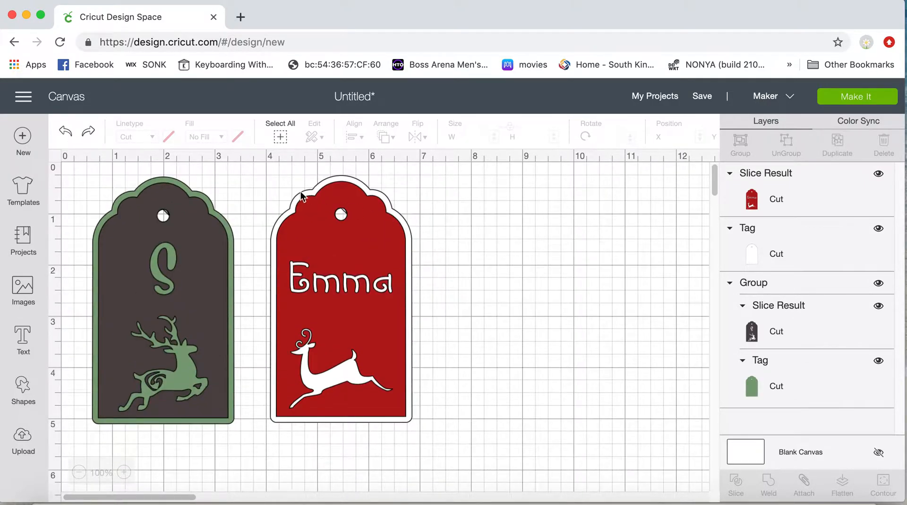
Group the second tag's red and white layers and hide both tag groups from the canvas
drag(259, 176, 449, 412)
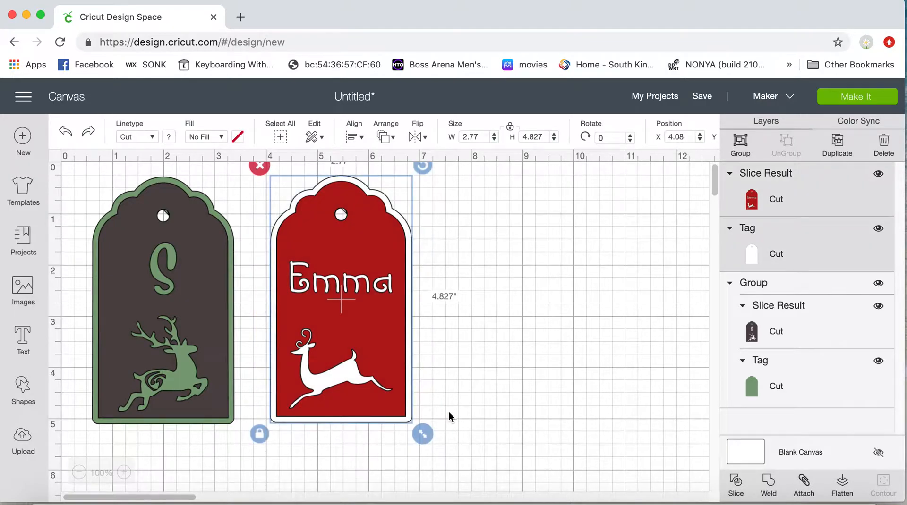
click(738, 147)
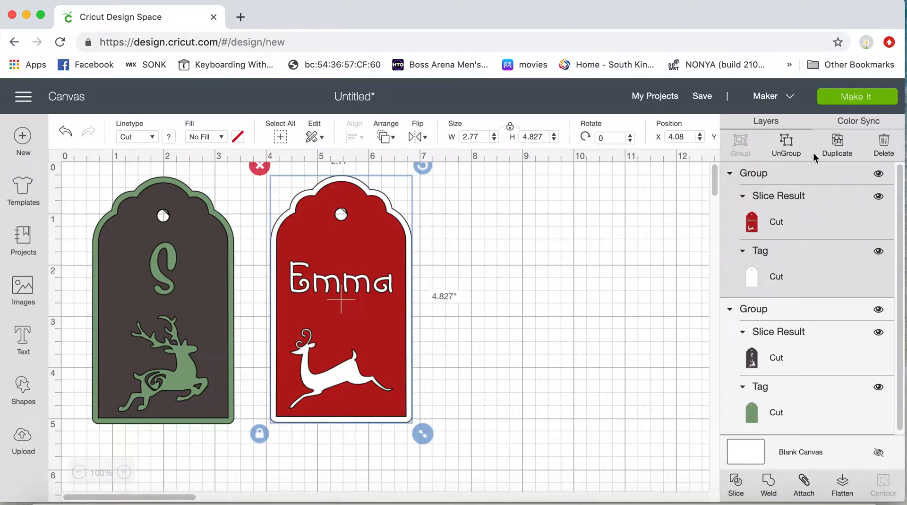
click(879, 174)
click(211, 290)
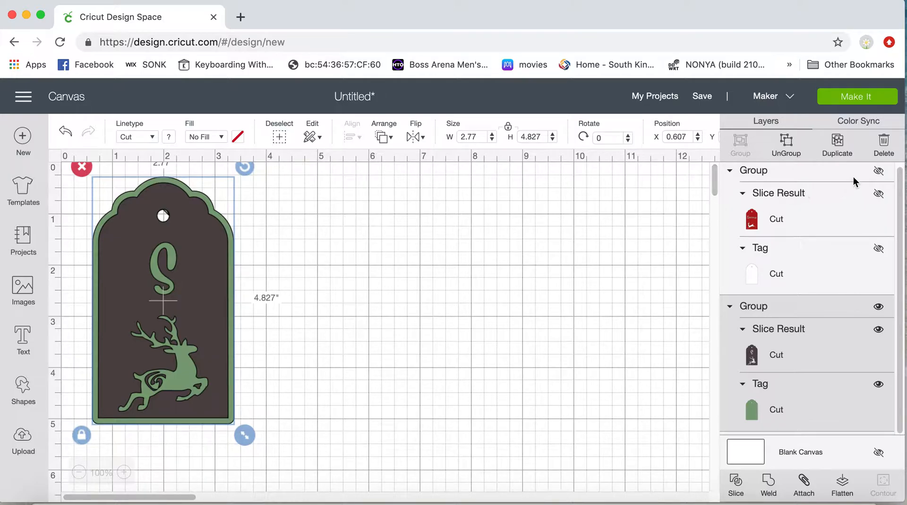
click(877, 173)
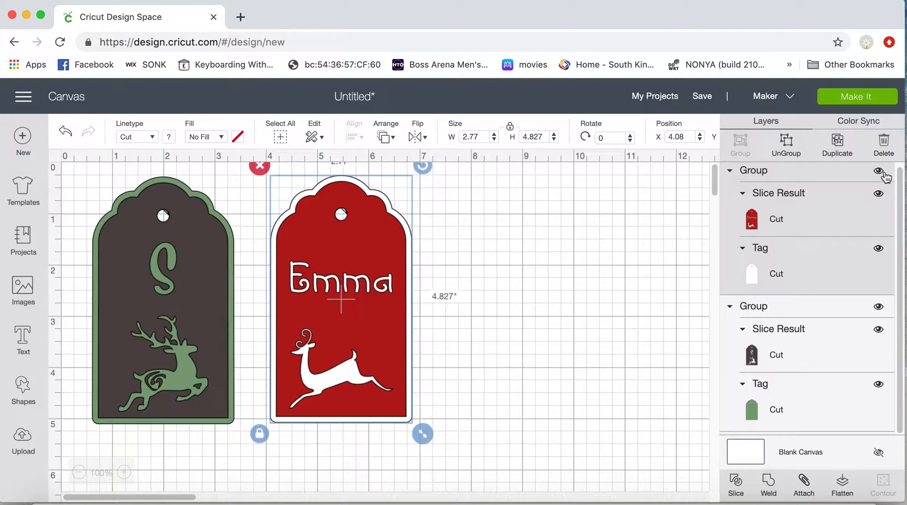
click(878, 171)
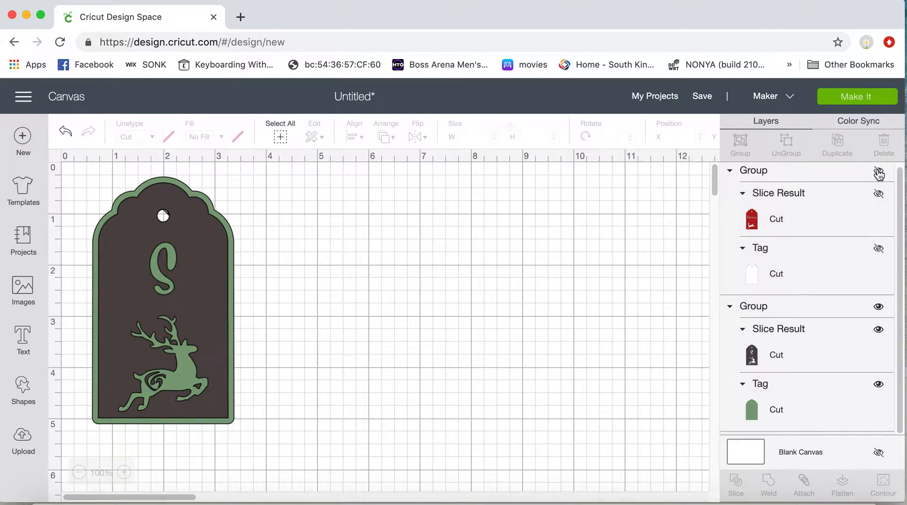
click(878, 307)
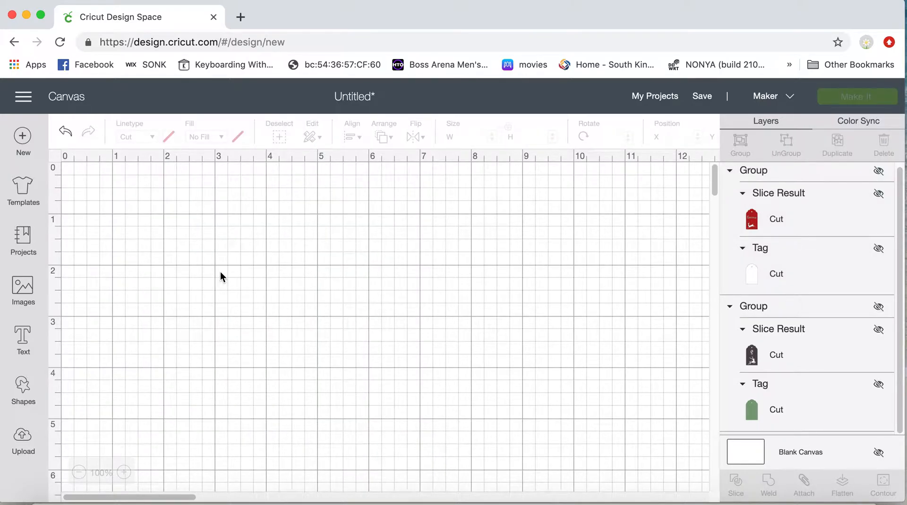
Insert the Deer Winter Scene image from the deer image results and move it to the upper part of the canvas
click(24, 289)
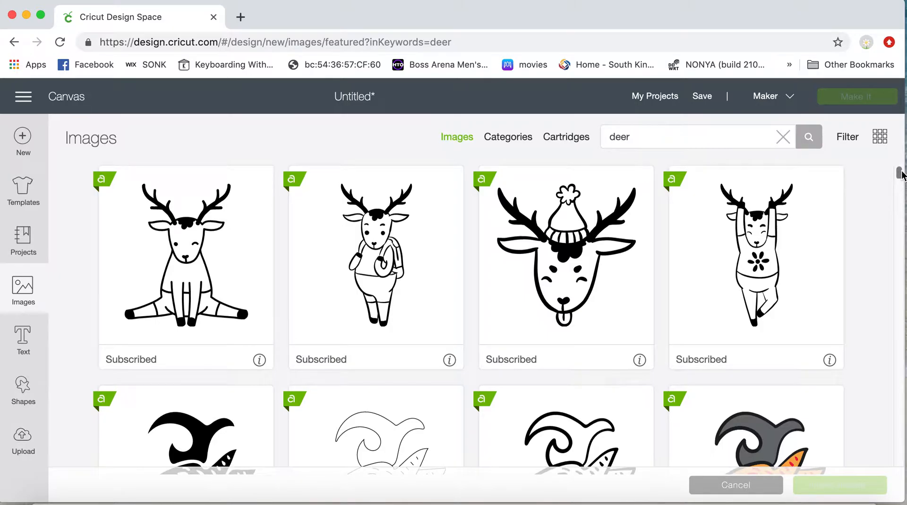
drag(899, 173, 899, 469)
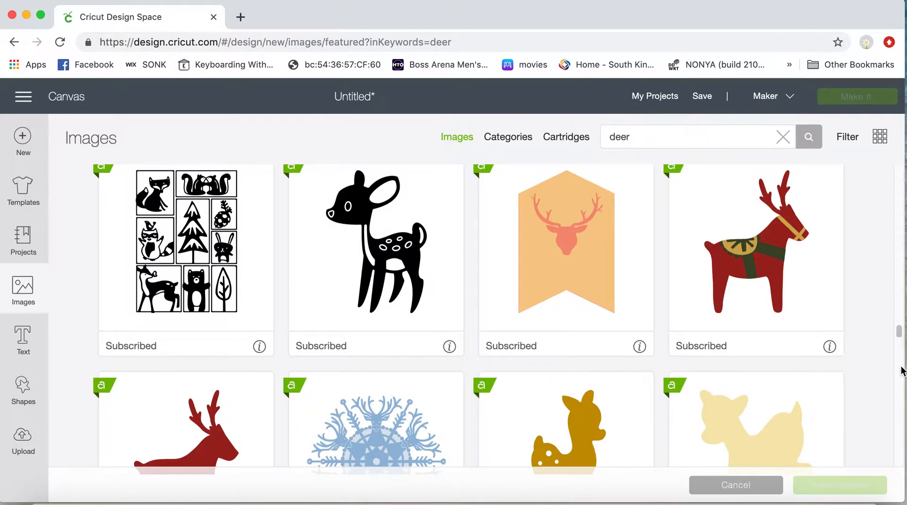
drag(899, 333, 902, 352)
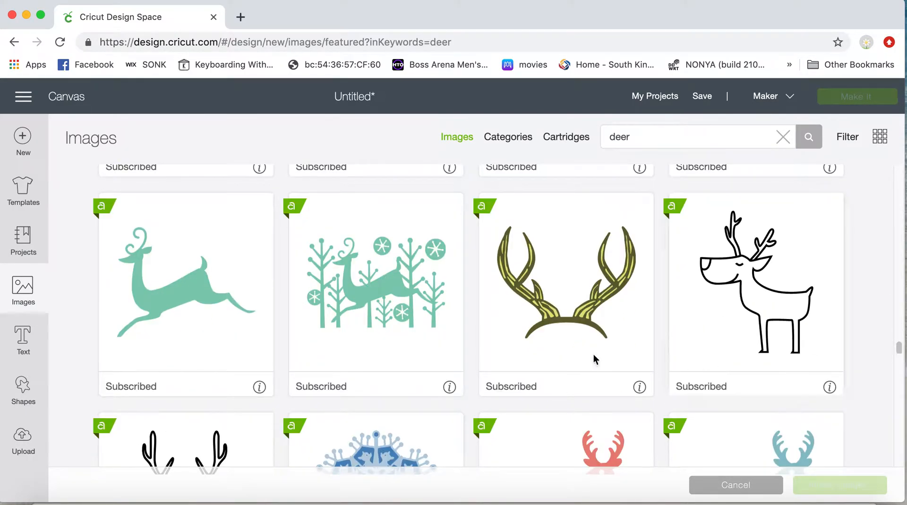
click(388, 292)
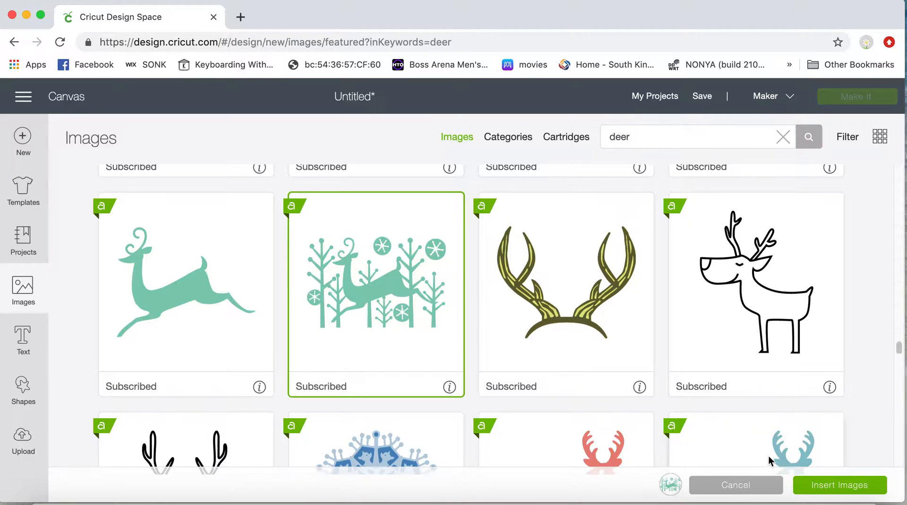
click(825, 489)
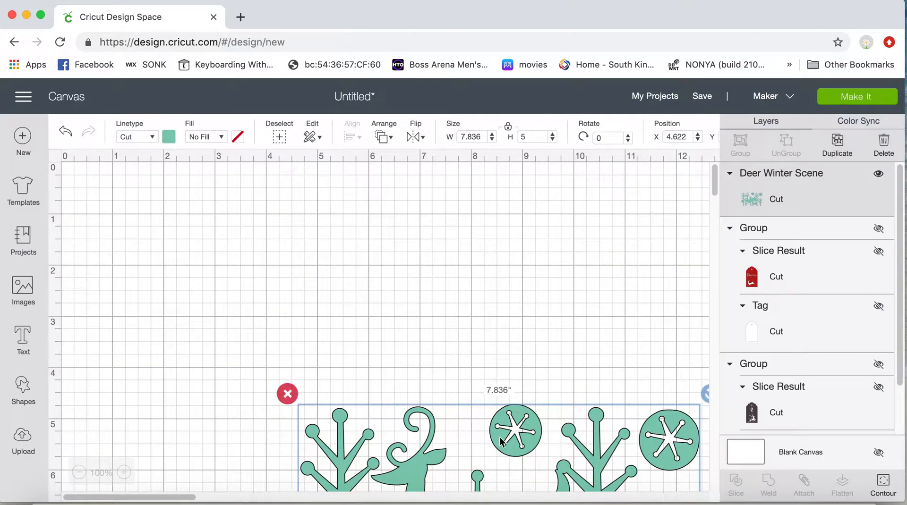
drag(512, 445, 377, 215)
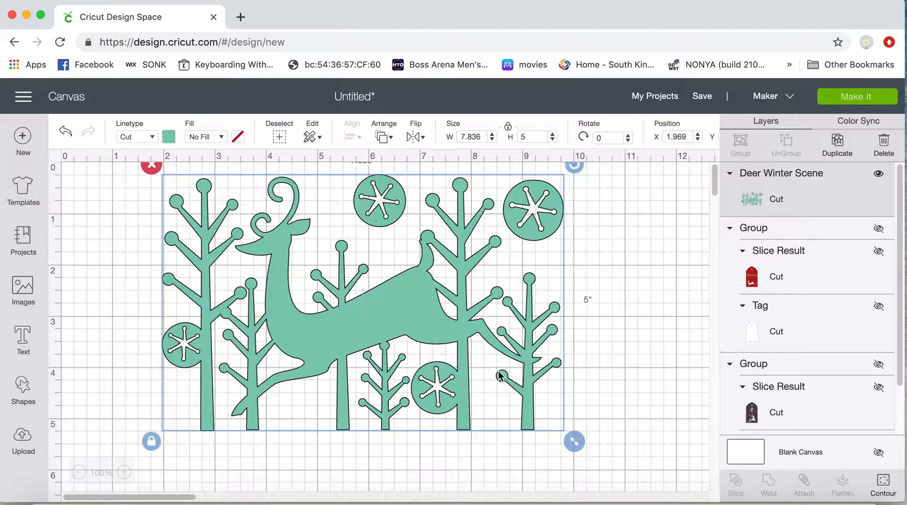
Hide the contours of the two loose snowflake circles above the deer in the winter scene
click(885, 487)
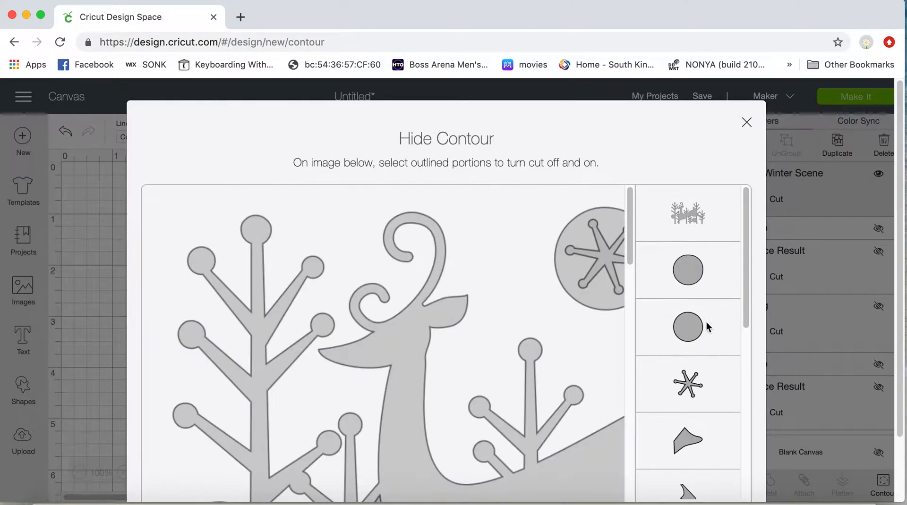
drag(746, 313, 749, 475)
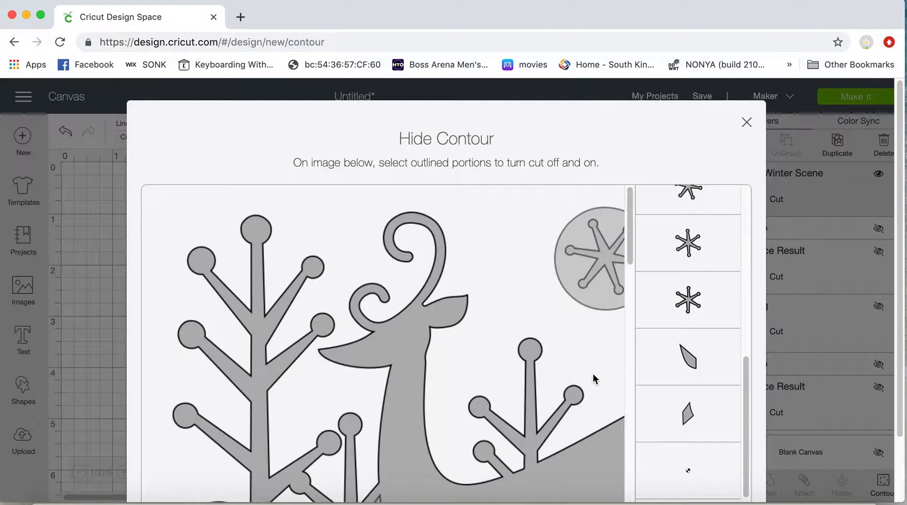
scroll(594, 375, down, 10)
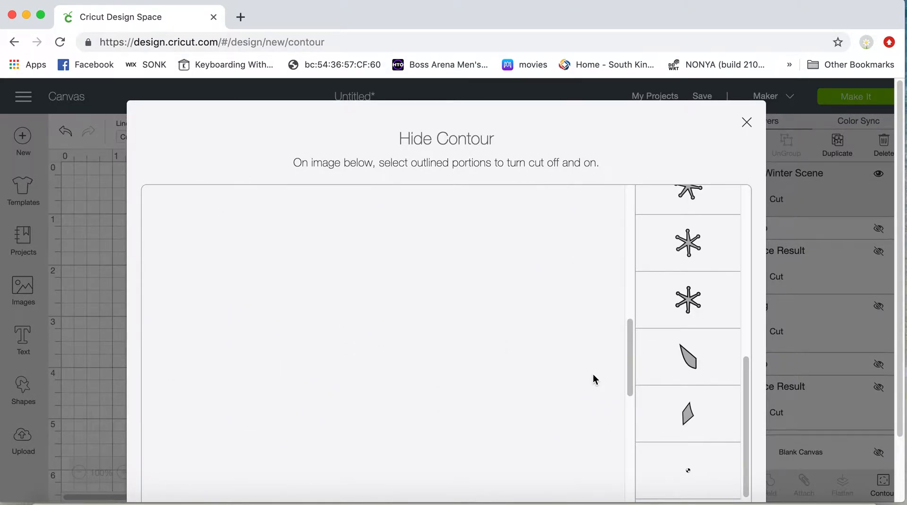
scroll(594, 375, down, 8)
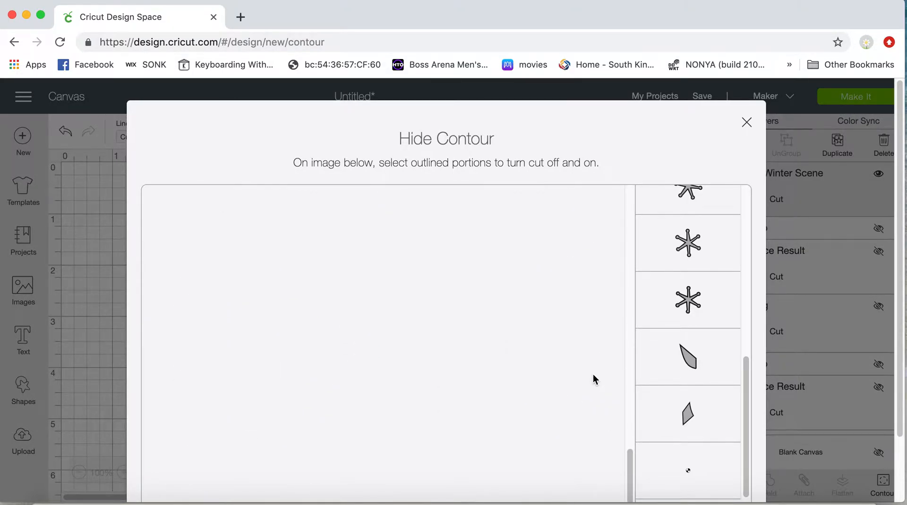
scroll(591, 375, down, 3)
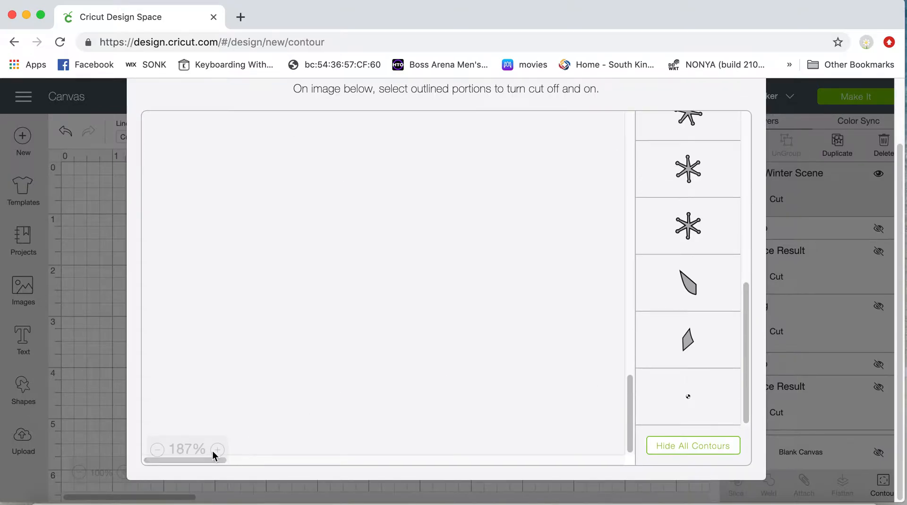
click(157, 449)
click(158, 450)
click(158, 450)
click(157, 450)
click(158, 449)
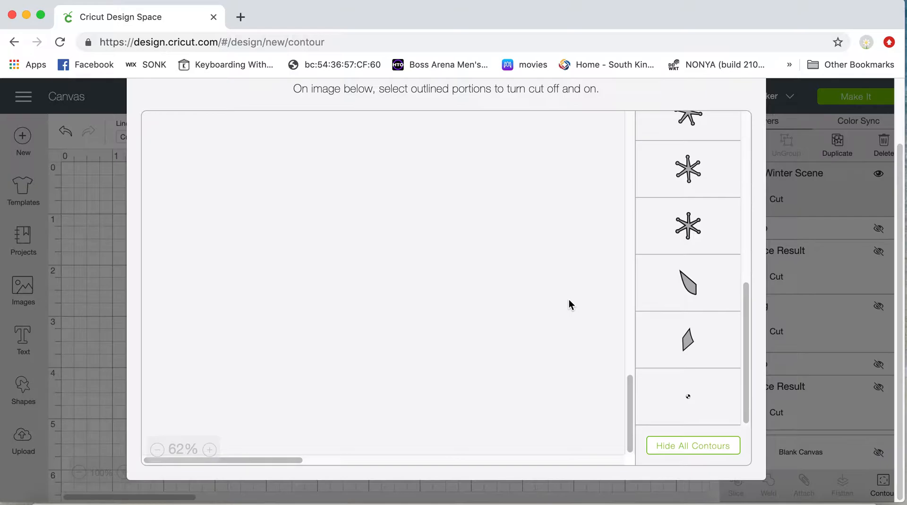
click(630, 389)
drag(630, 388, 630, 162)
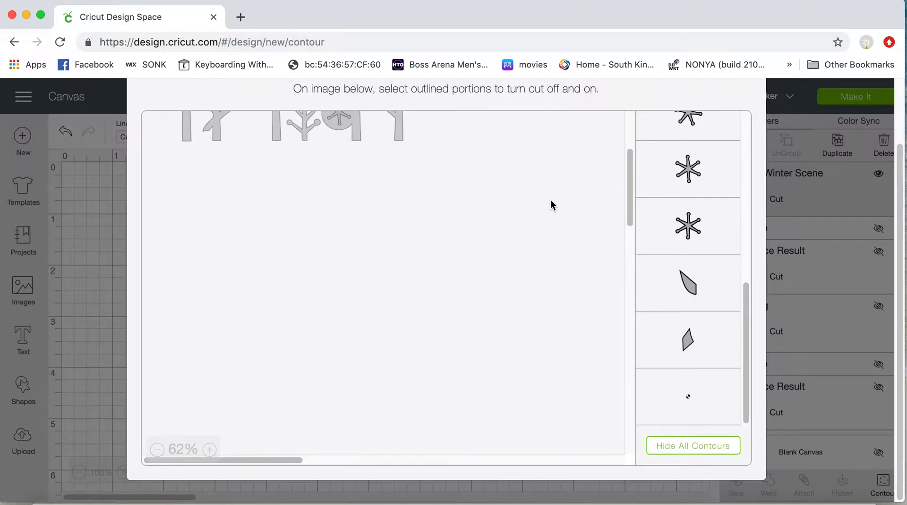
scroll(551, 200, up, 5)
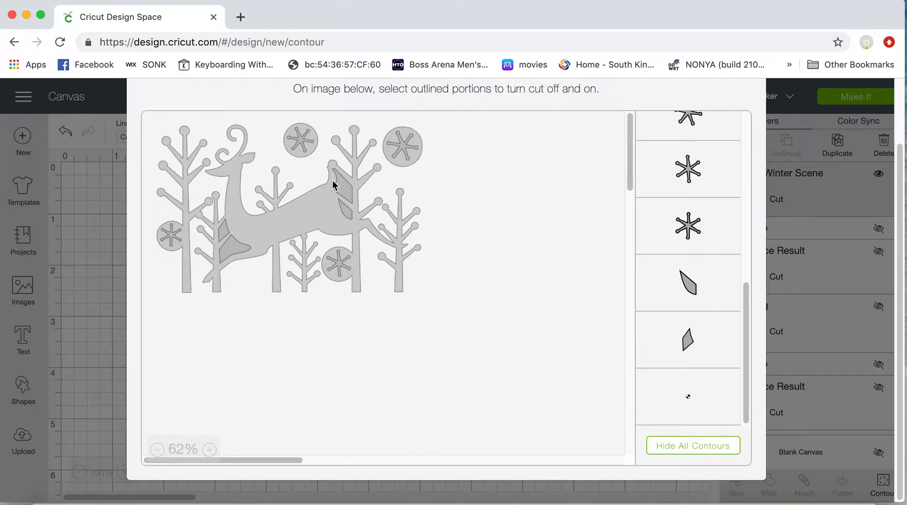
click(404, 150)
click(417, 164)
click(422, 166)
click(421, 166)
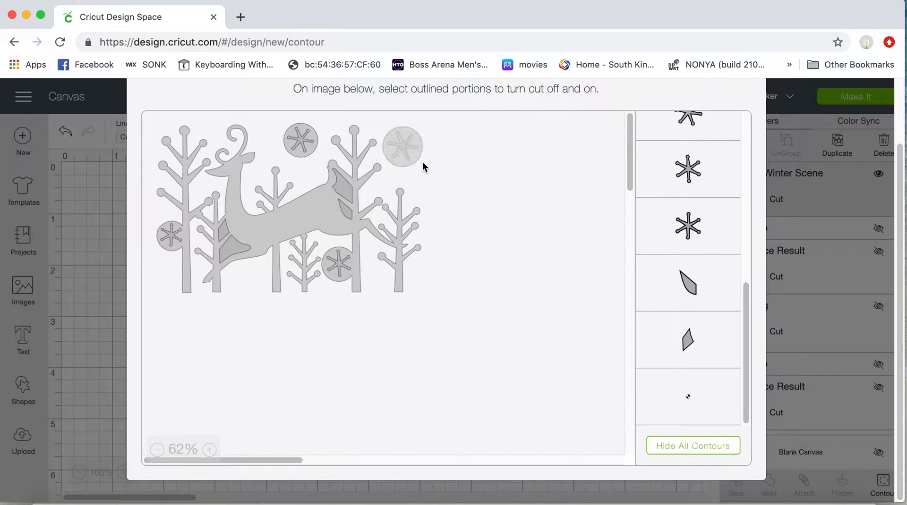
click(302, 145)
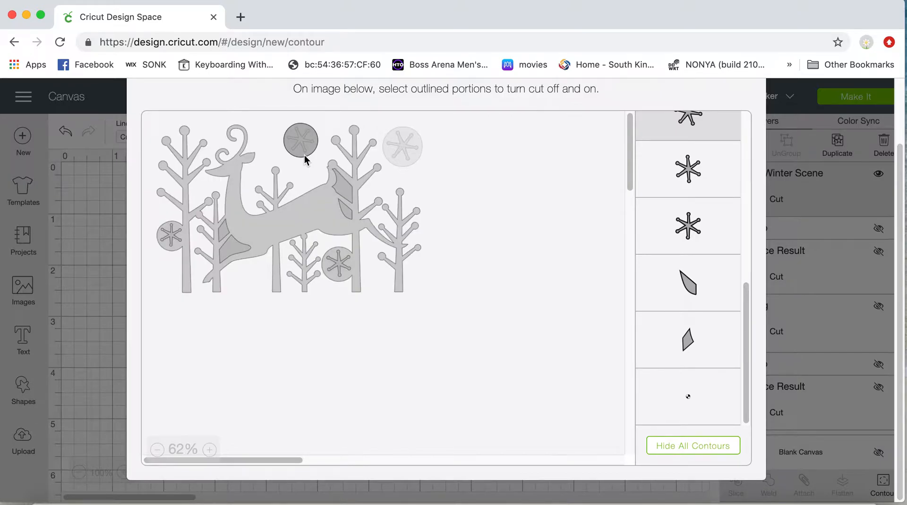
click(304, 157)
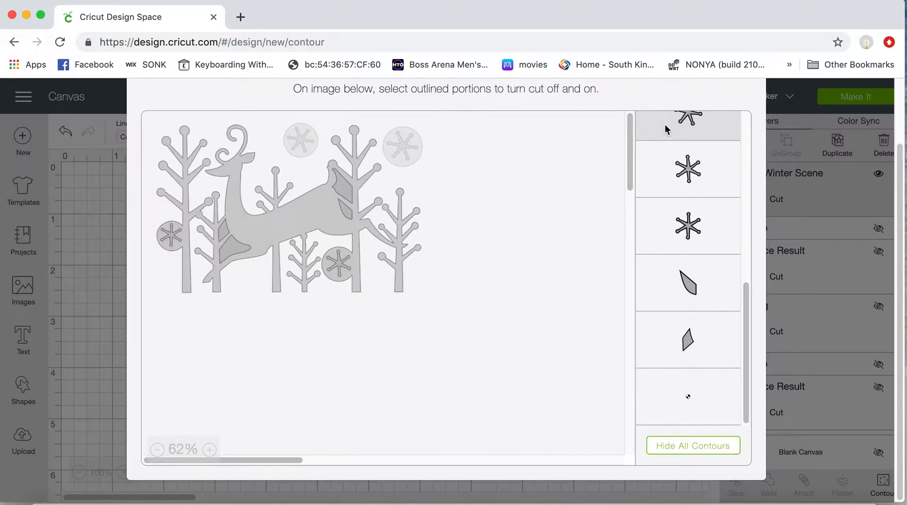
click(104, 315)
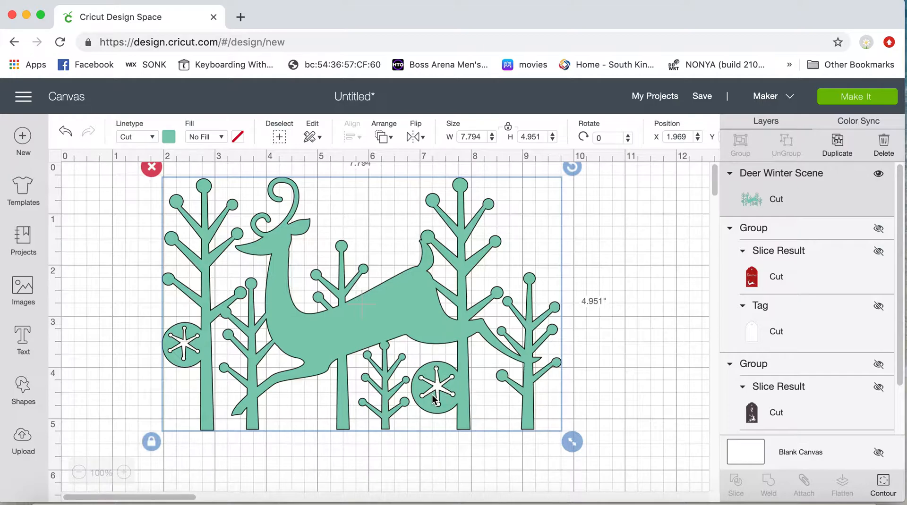
Shrink the deer scene proportionally to about 3.17 by 2.01 inches
drag(379, 308, 450, 331)
drag(646, 471, 409, 370)
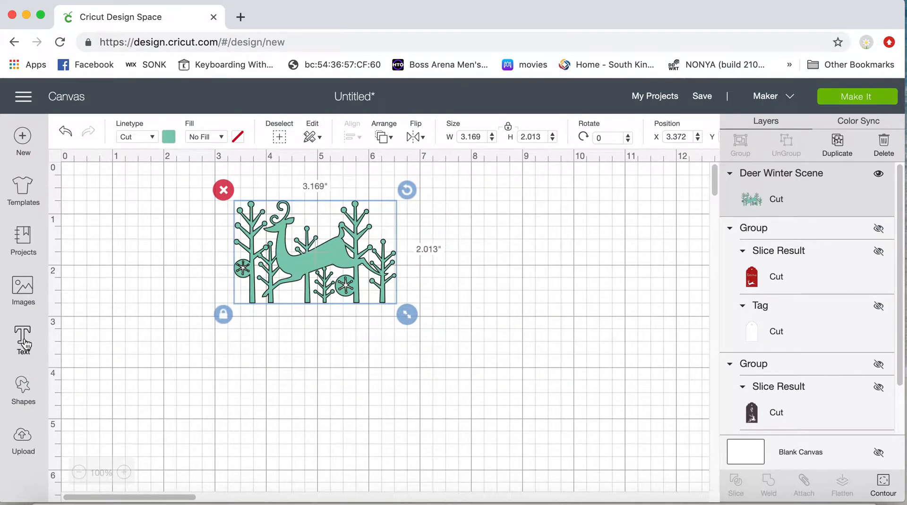
Add a square, unlock its proportions, stretch it to about 5.39 by 2.89 inches and place it below the deer scene
click(26, 387)
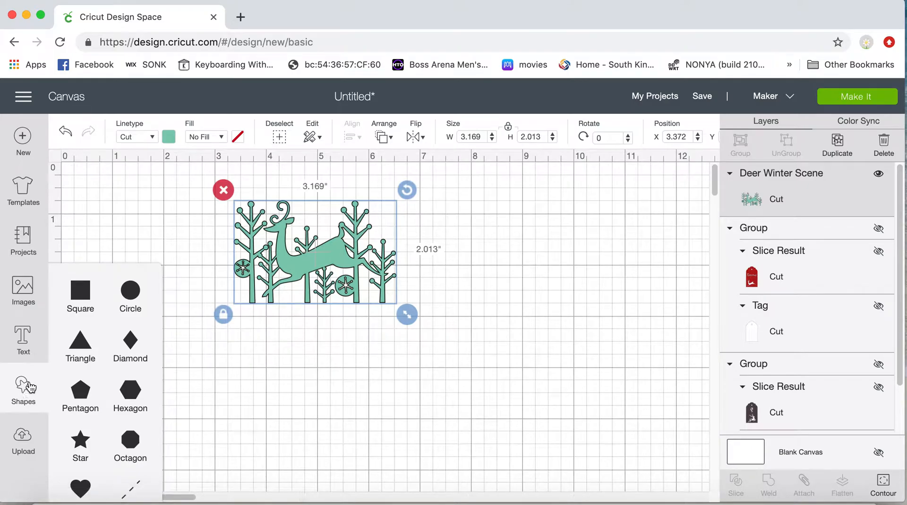
click(80, 297)
drag(191, 283, 471, 292)
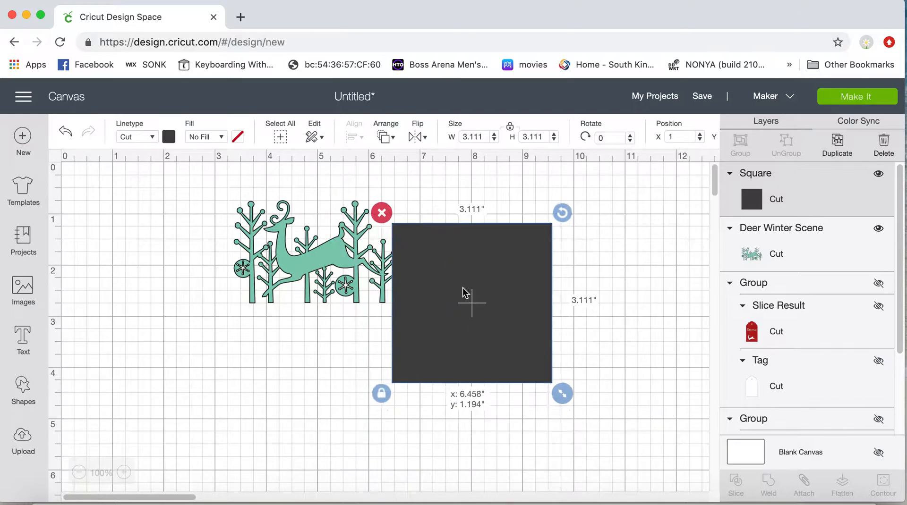
click(382, 393)
drag(562, 393, 682, 383)
drag(574, 283, 371, 359)
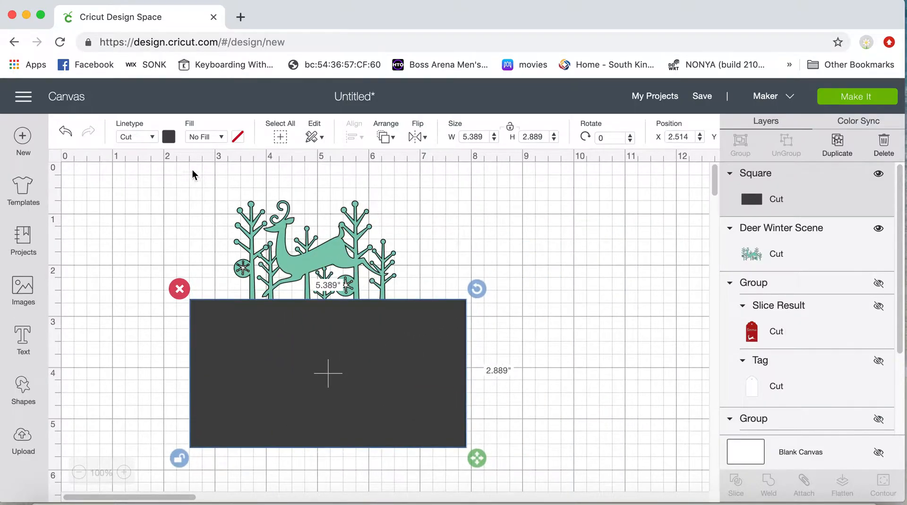
Recolour the rectangle dark red and lock its proportions
click(169, 138)
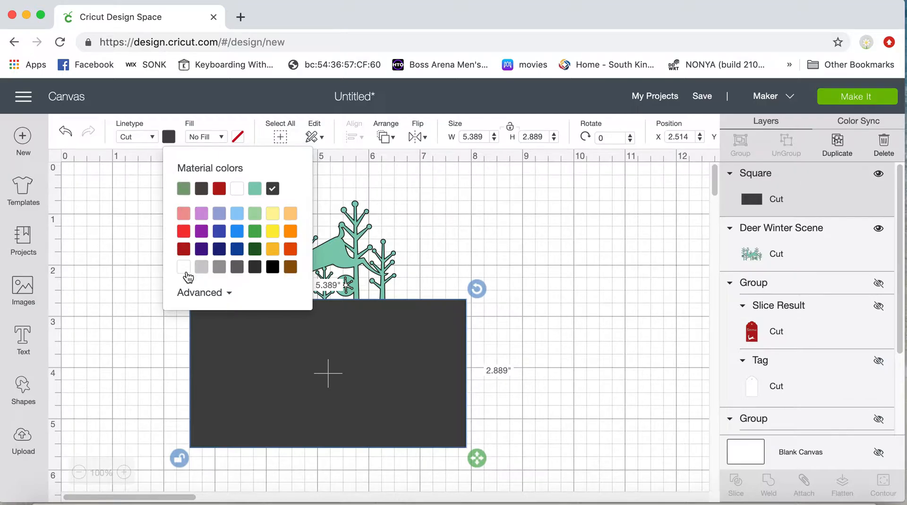
click(219, 189)
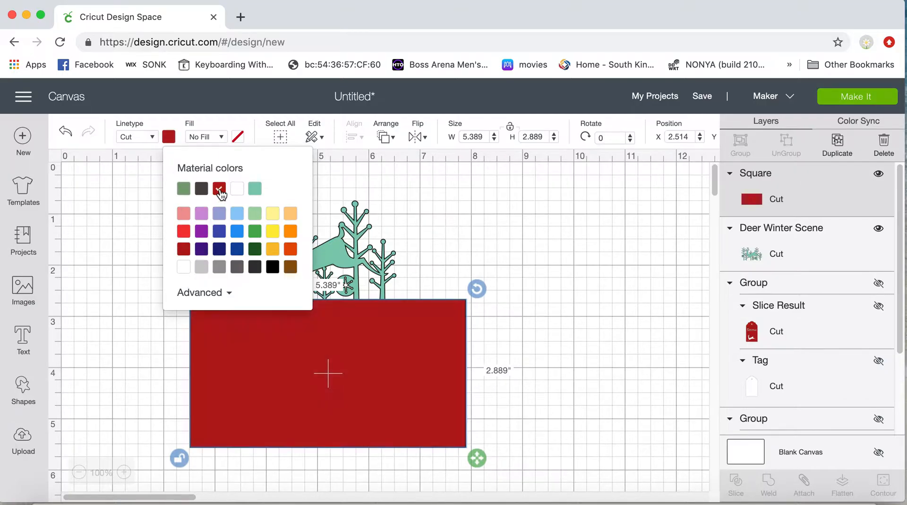
click(182, 460)
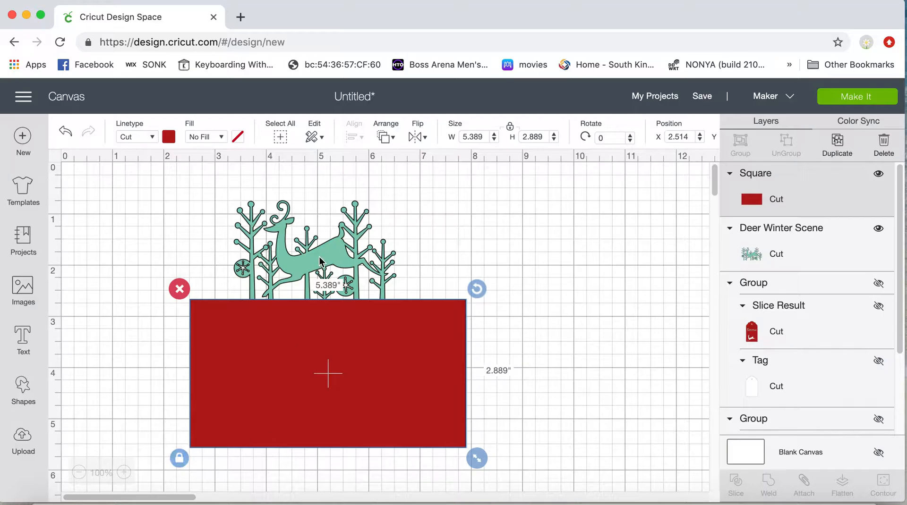
Bring the deer scene to the front and place it over the middle of the red rectangle
click(334, 253)
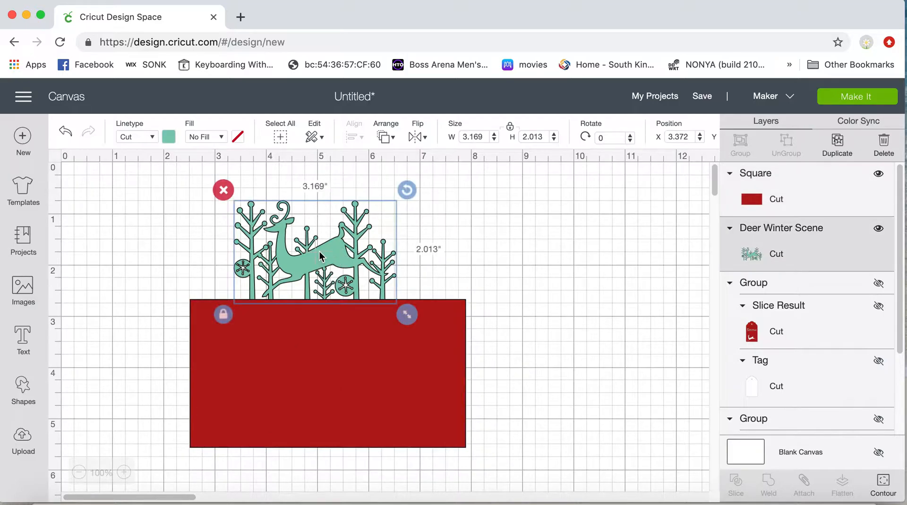
click(393, 139)
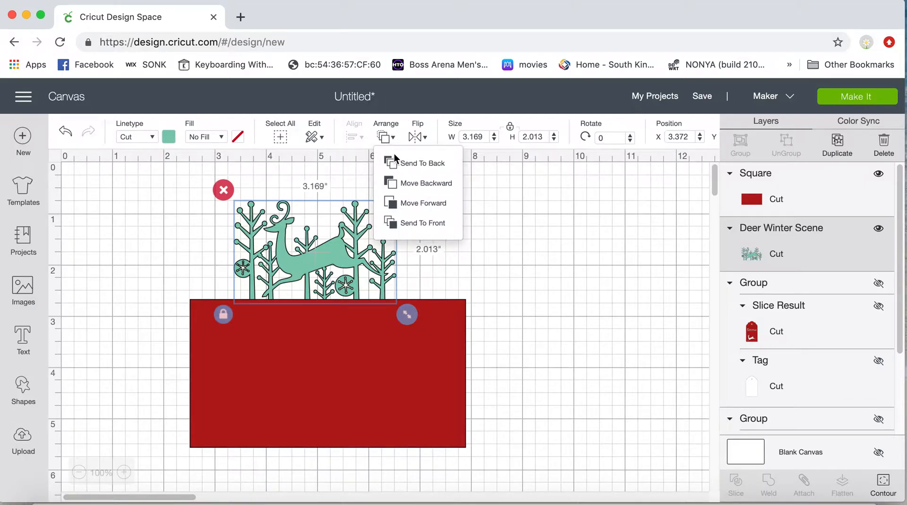
click(393, 224)
drag(339, 258, 350, 376)
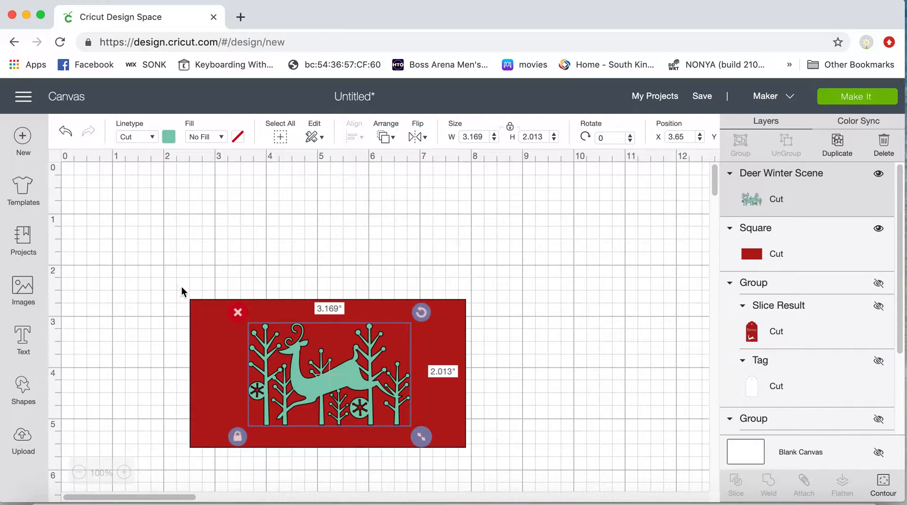
Slice the deer scene out of the red rectangle
drag(166, 277, 495, 444)
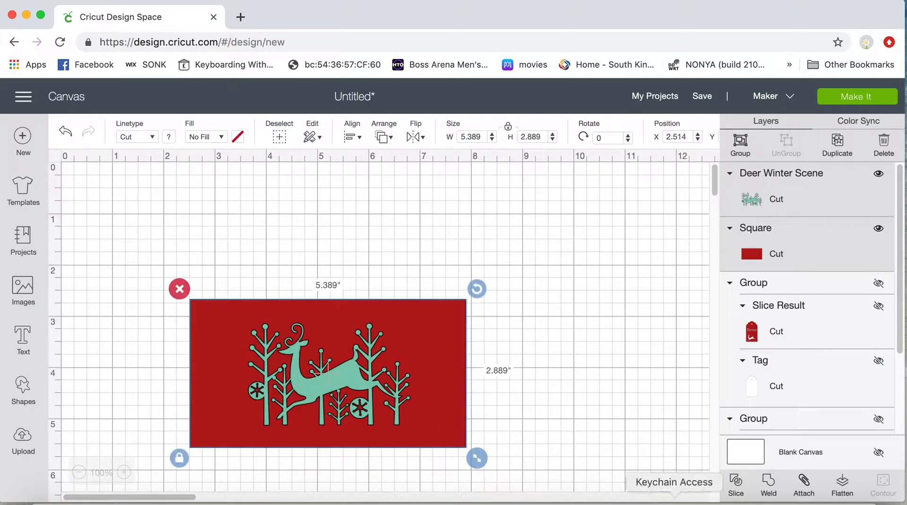
click(736, 484)
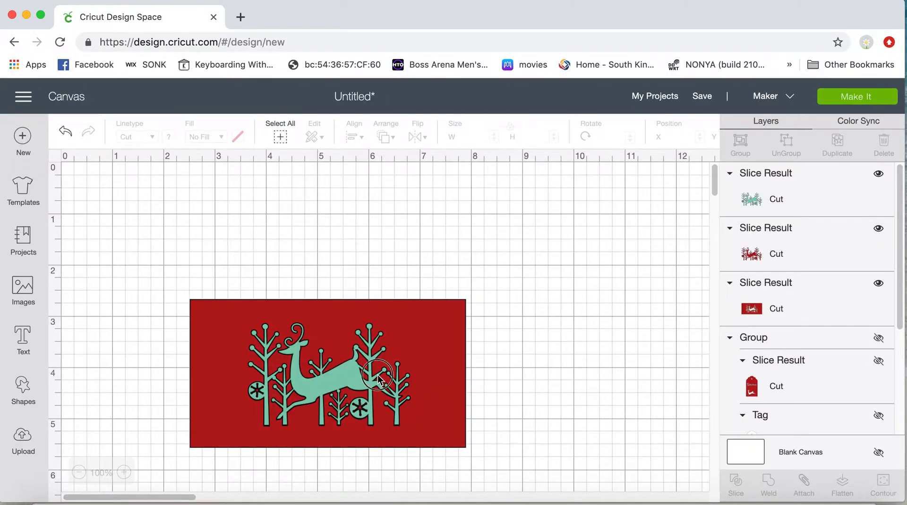
Move the teal and red deer cut-outs clear of the rectangle and shift the sliced rectangle higher on the canvas
drag(352, 378, 605, 294)
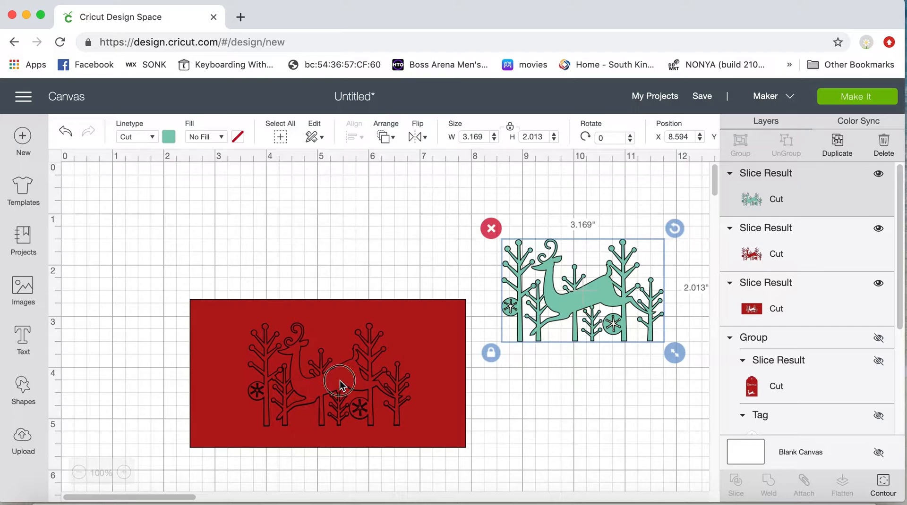
drag(340, 381, 586, 276)
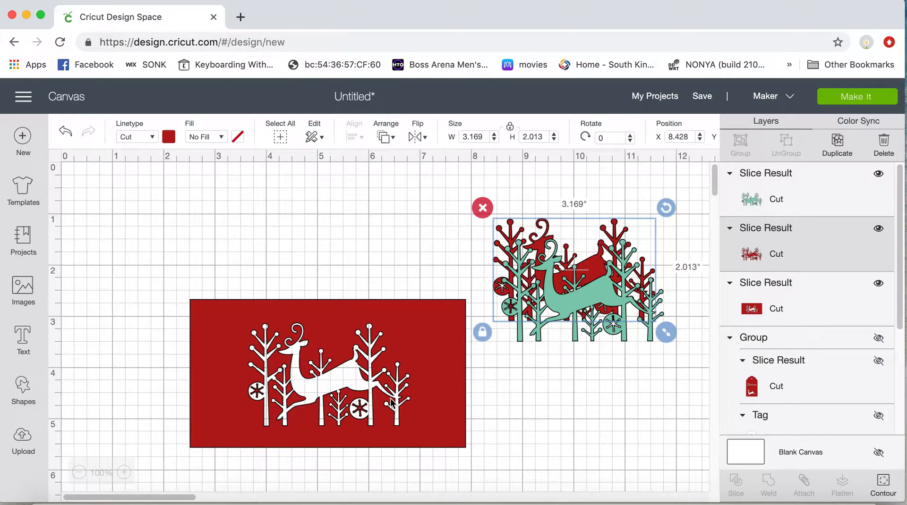
drag(400, 324, 343, 208)
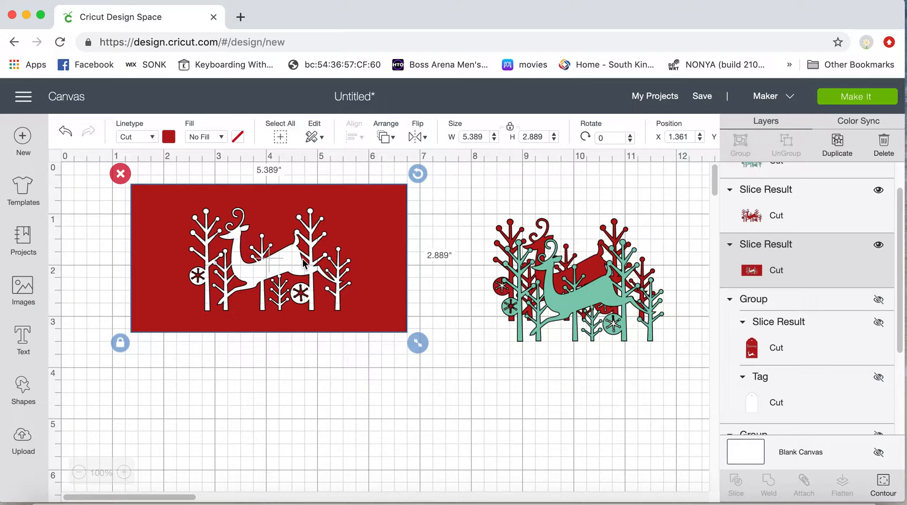
Undo the moves of the sliced rectangle and the deer cut-outs
click(65, 134)
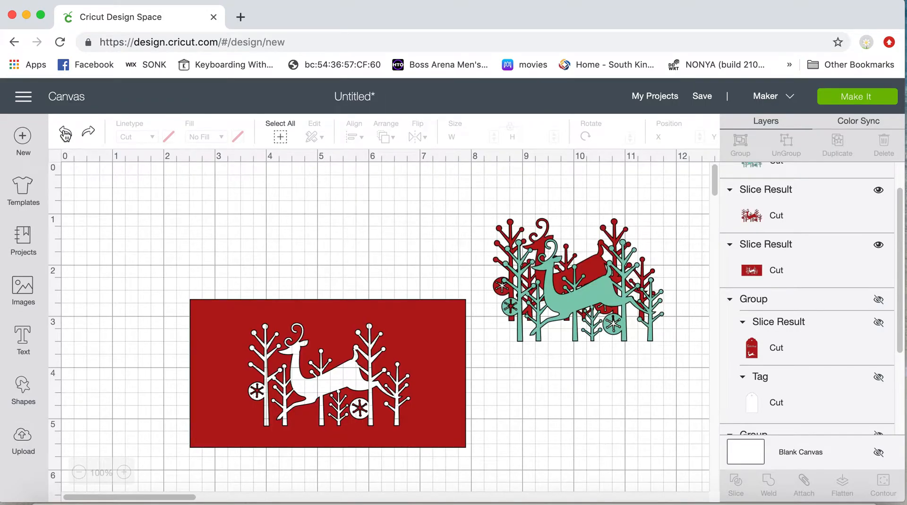
click(65, 133)
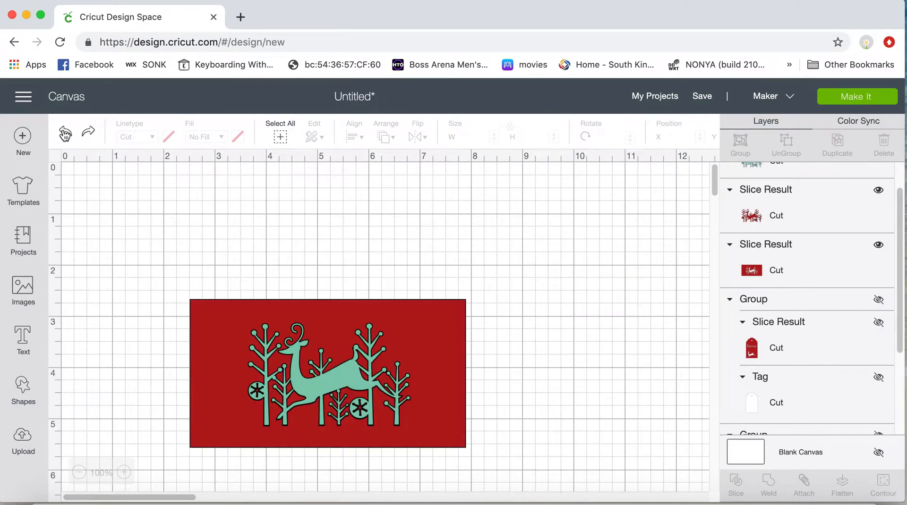
Undo the deer slice and move the deer scene and the red rectangle apart on the canvas
click(65, 134)
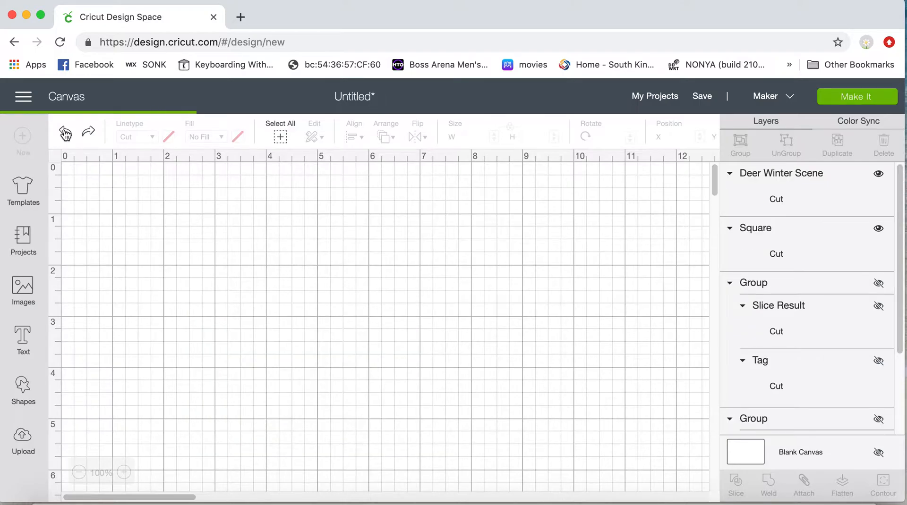
drag(308, 388, 269, 259)
drag(331, 395, 526, 335)
Enlarge the teal deer scene to about 6.77 by 4.3 inches, keeping it clear of the red rectangle
drag(307, 251, 249, 270)
drag(324, 328, 450, 442)
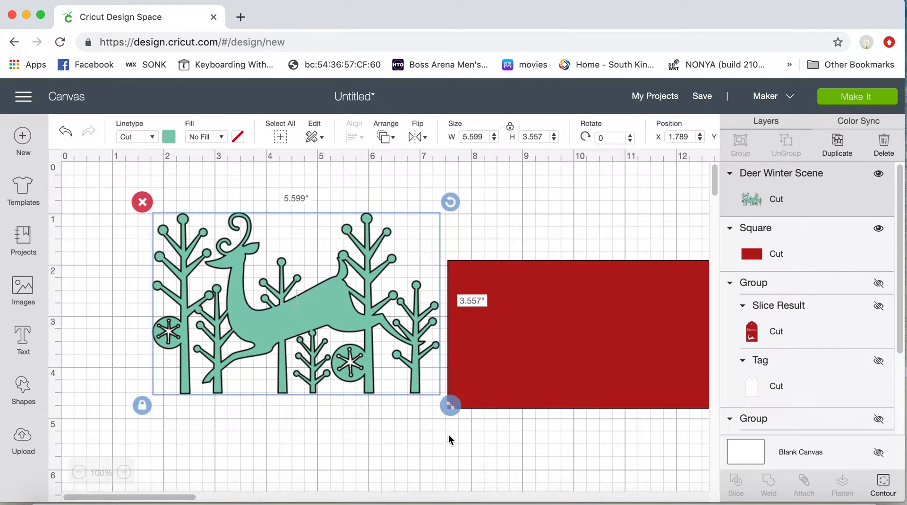
drag(316, 320, 255, 278)
drag(393, 365, 443, 418)
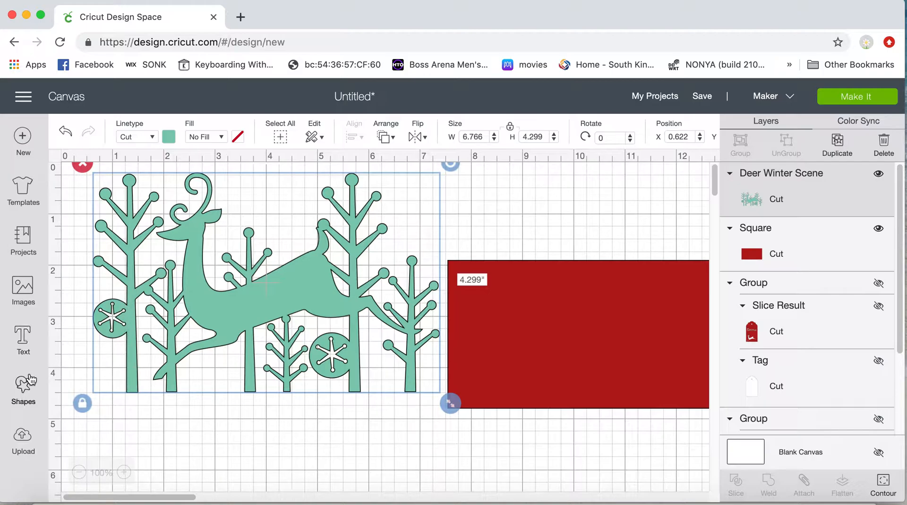
Add a square, resize it freely to about 1.18 by 1.31 inches and place it over the ornament beside the leftmost tree trunk
click(23, 391)
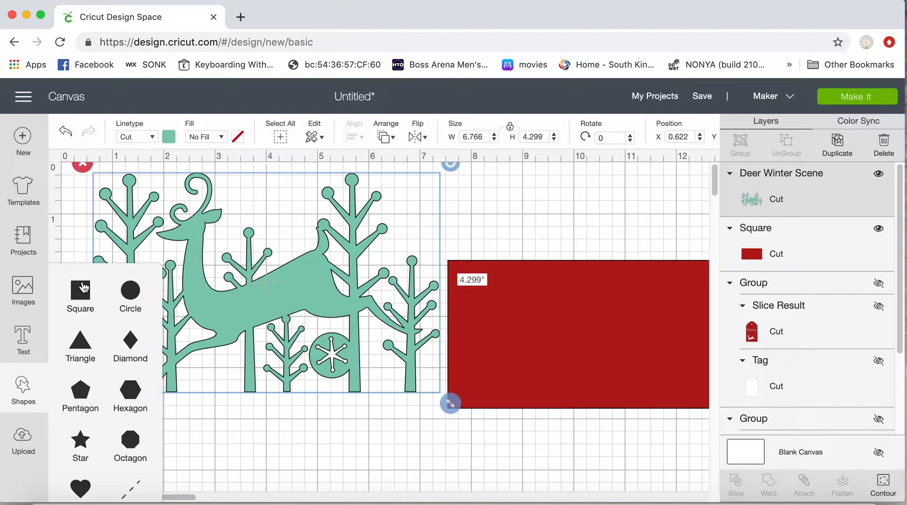
click(81, 291)
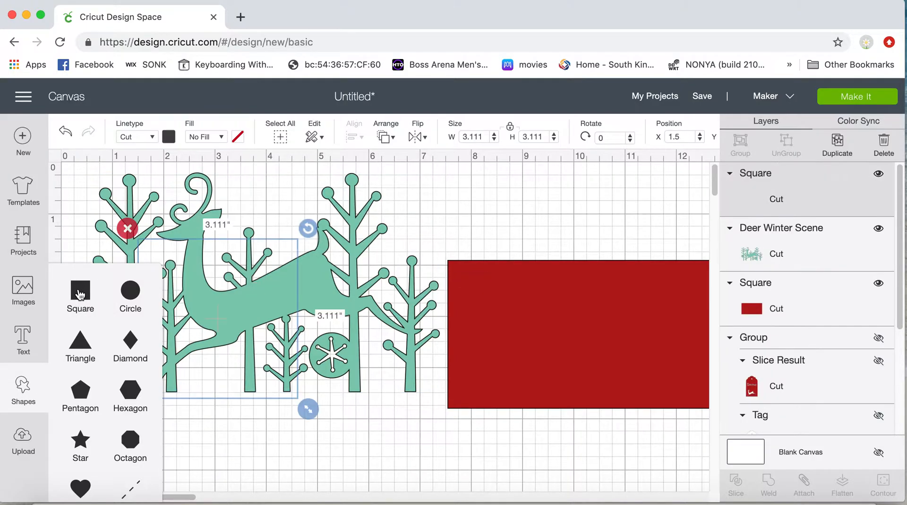
click(254, 442)
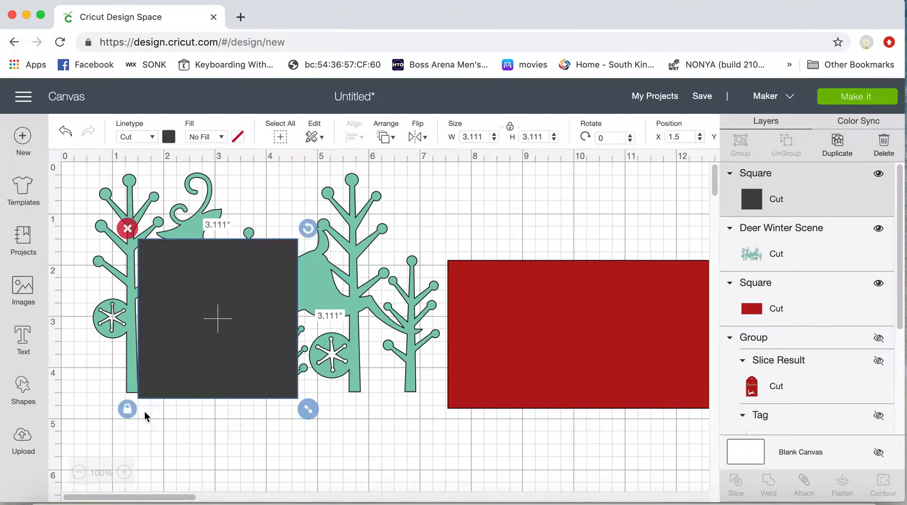
click(127, 411)
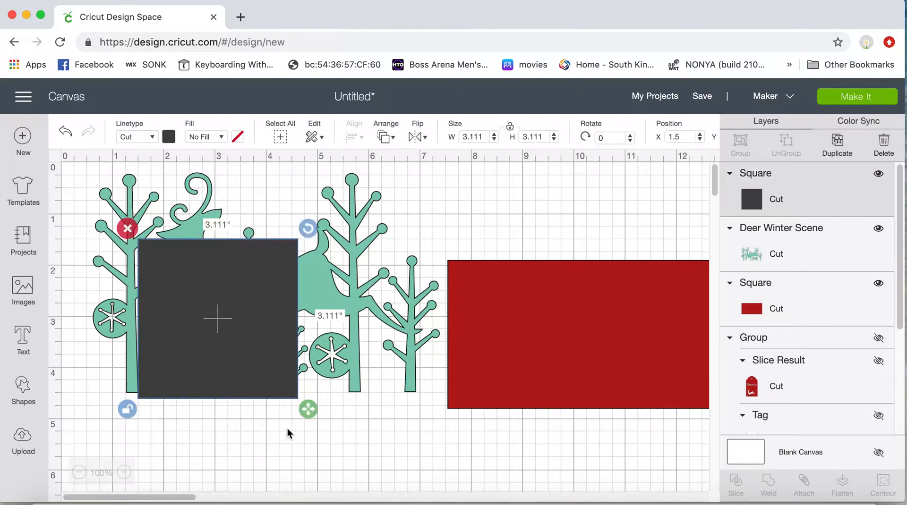
drag(307, 413, 209, 317)
drag(176, 275, 100, 327)
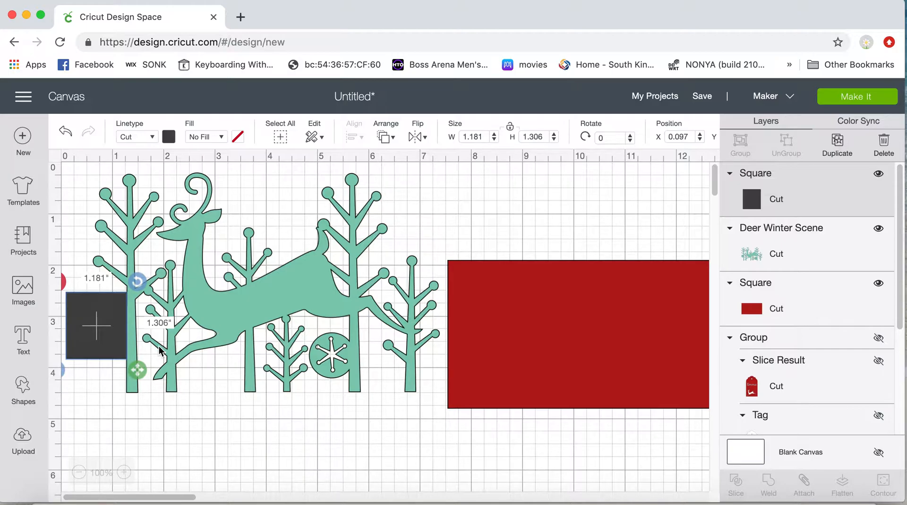
Slice the deer scene with the dark square and move the resulting ornament pieces clear of the tree
shift+click(242, 312)
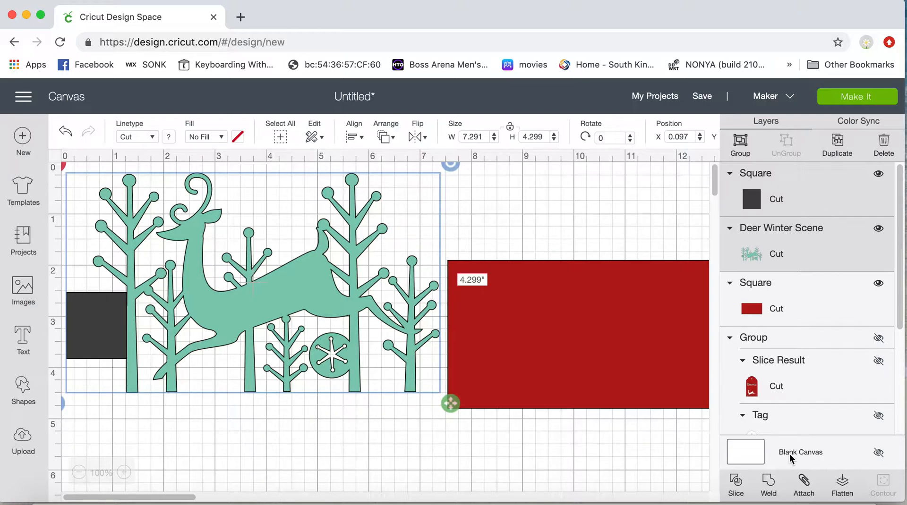
click(736, 488)
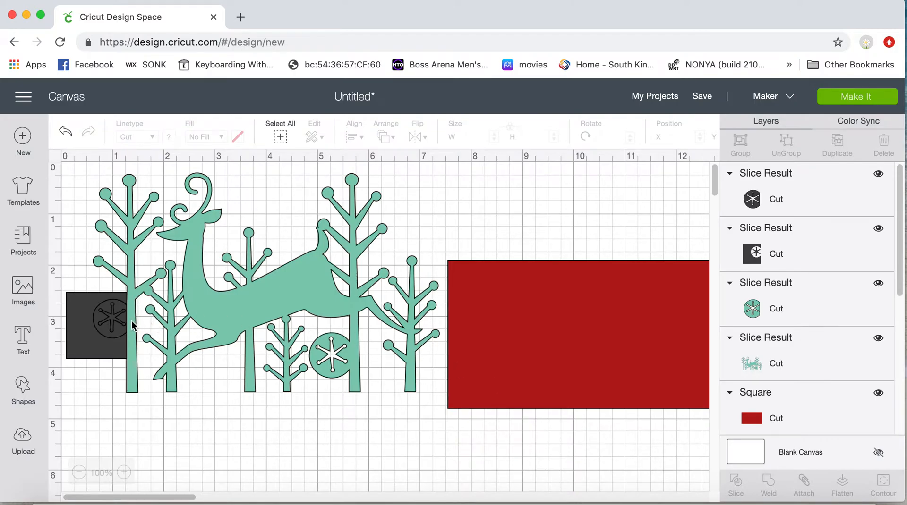
drag(112, 316, 112, 431)
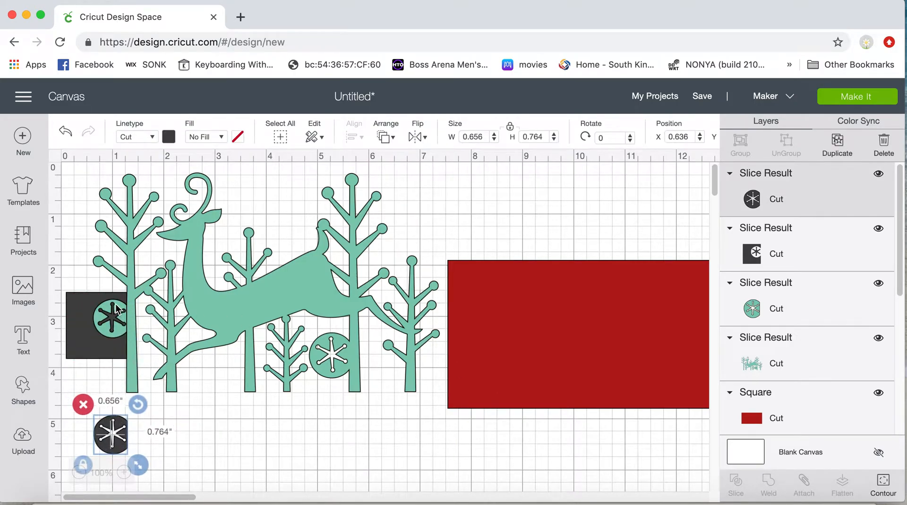
click(109, 340)
drag(109, 340, 117, 466)
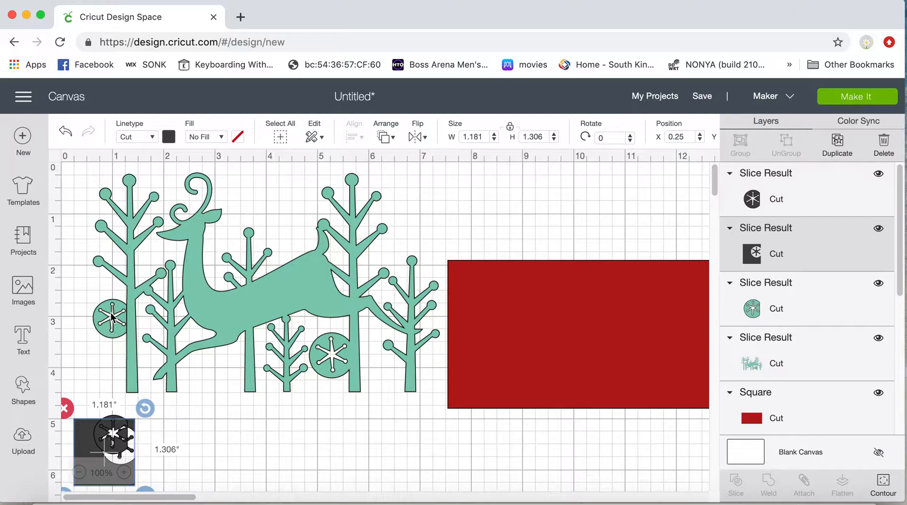
drag(106, 313, 308, 468)
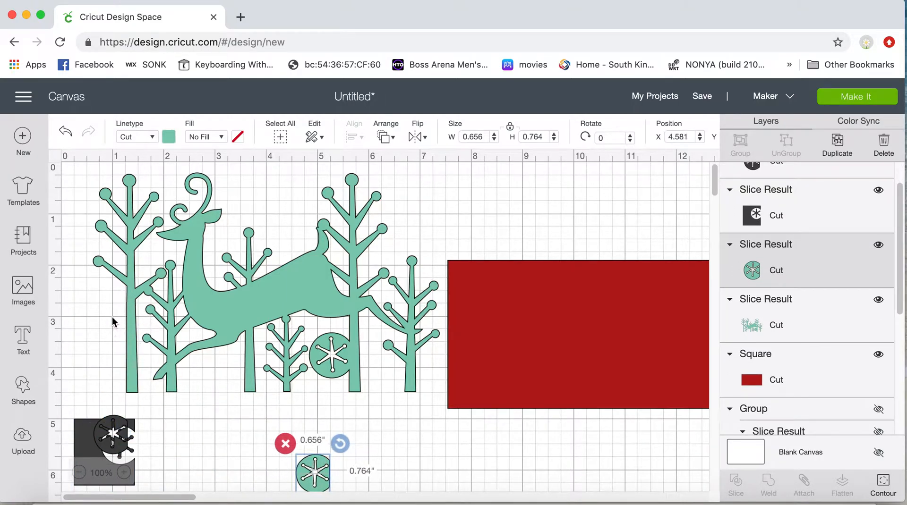
Delete the cut-off teal ornament and the two leftover dark slice pieces
click(284, 444)
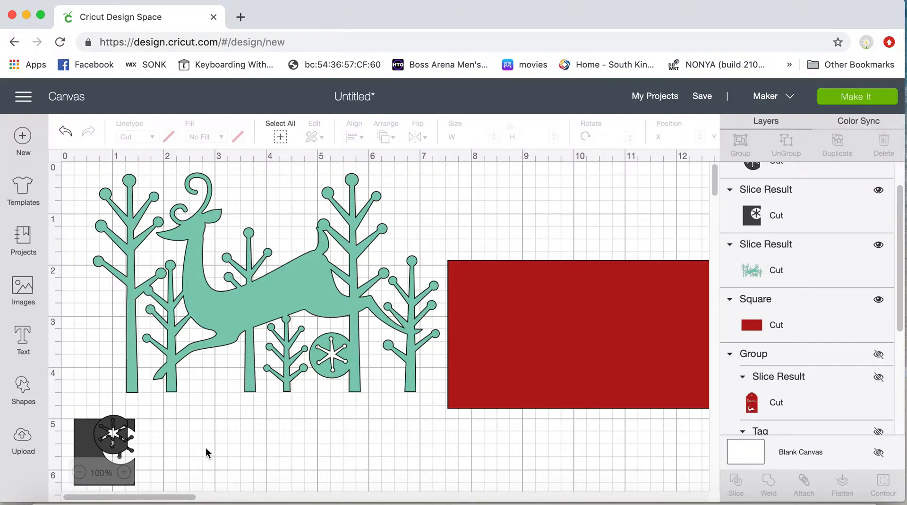
click(112, 437)
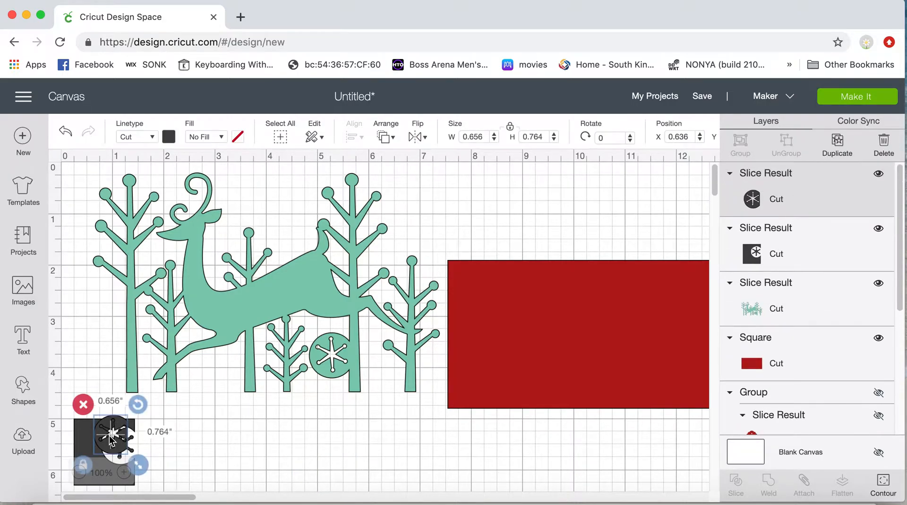
click(81, 403)
click(93, 437)
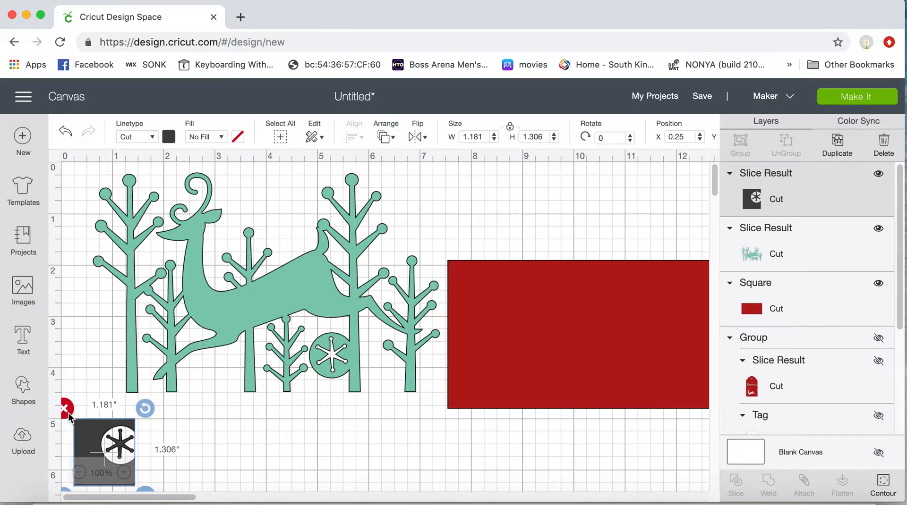
key(Delete)
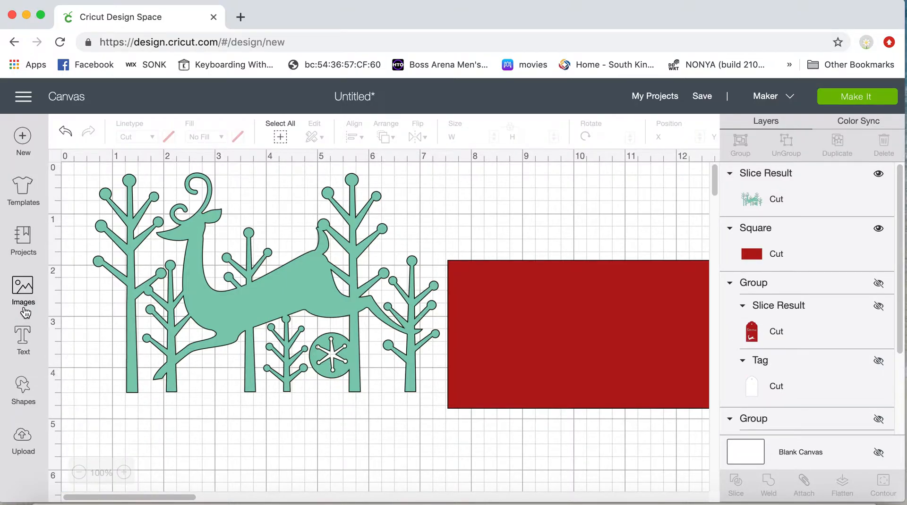
Add another square and shrink it with unlocked proportions to about 1 by 1.19 inches
click(23, 387)
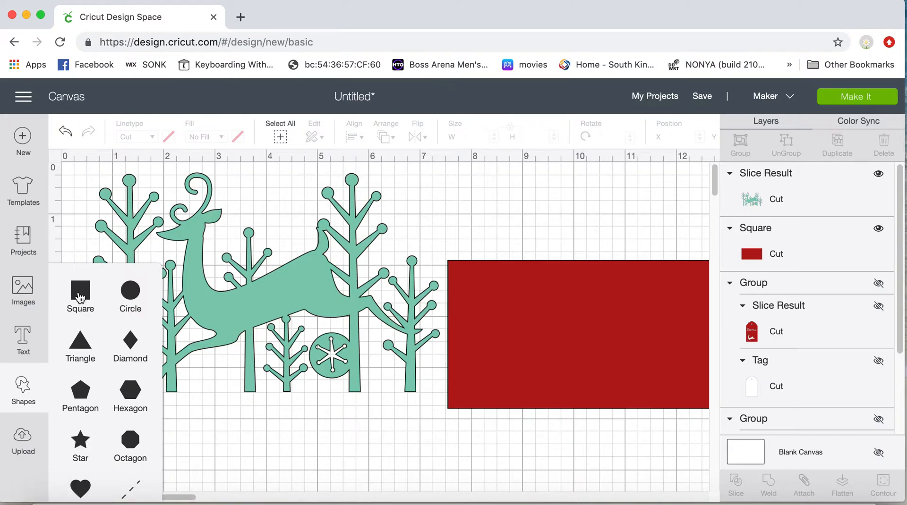
click(81, 293)
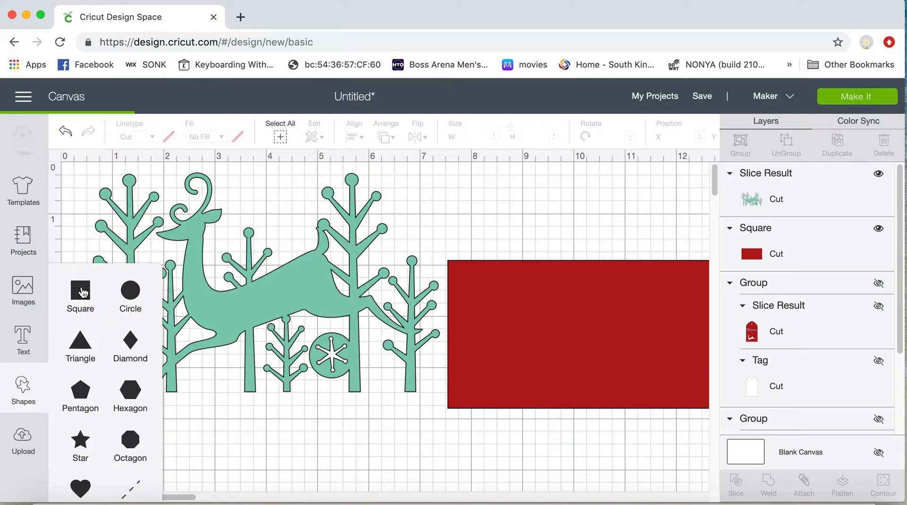
drag(252, 394, 309, 397)
click(209, 445)
drag(391, 439, 287, 347)
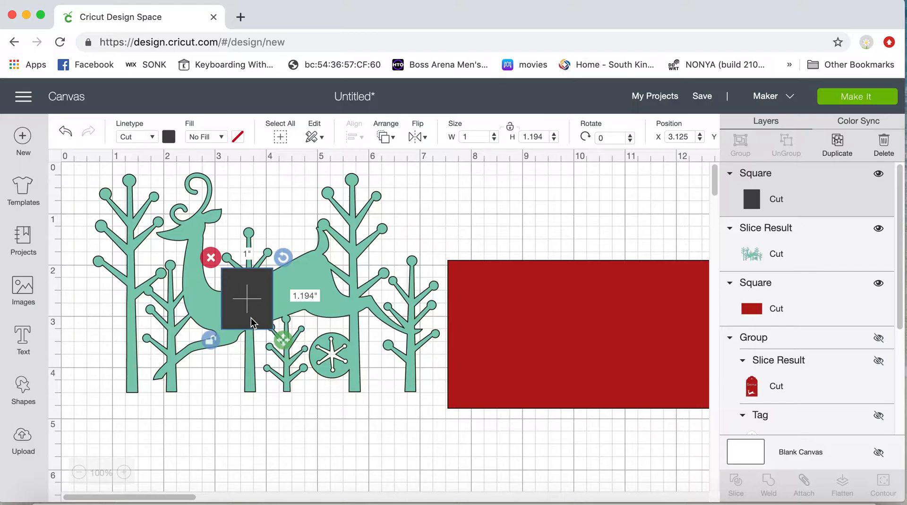
Fit the dark rectangle over the remaining ornament, between the small tree and the trunk, at about 0.79 by 1.19 inches
drag(248, 305, 325, 359)
drag(359, 398, 352, 399)
drag(325, 359, 334, 366)
drag(359, 400, 354, 403)
drag(326, 366, 334, 364)
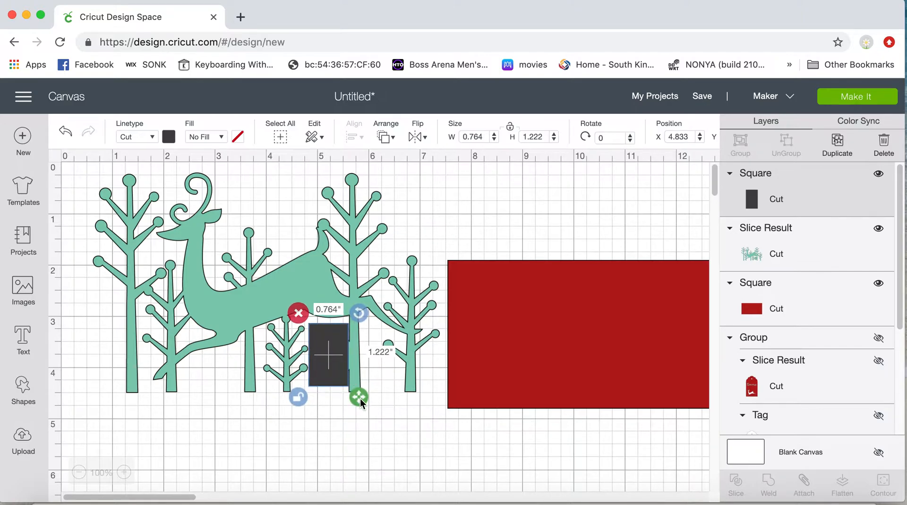
drag(360, 399, 362, 402)
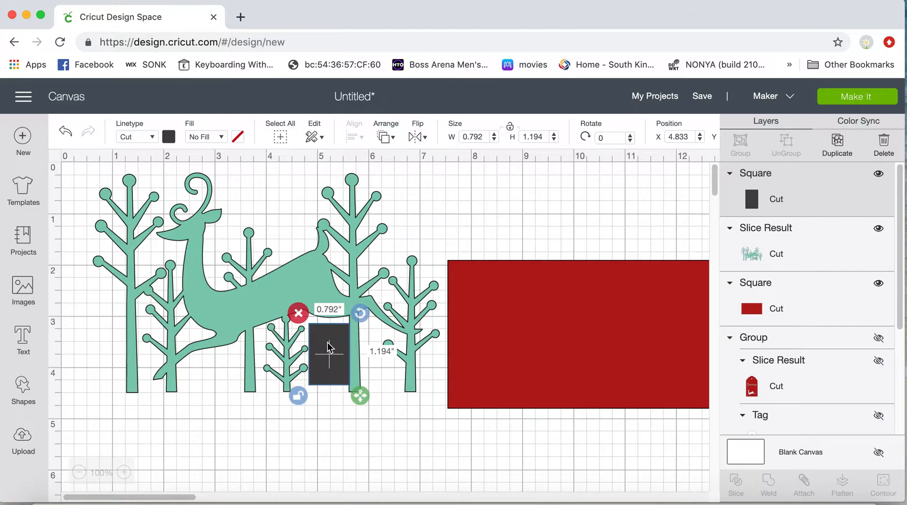
Slice the remaining ornament out of the deer scene with the dark rectangle and move the pieces below the scene
shift+click(198, 304)
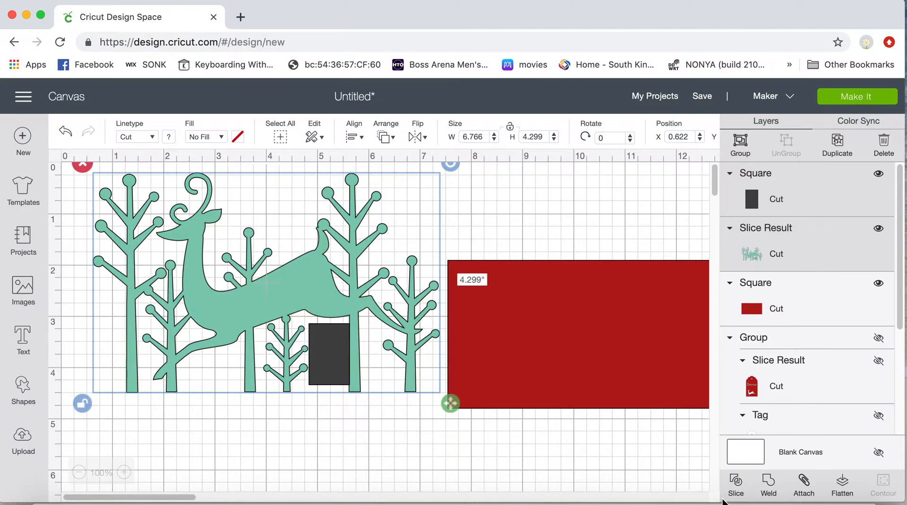
click(736, 489)
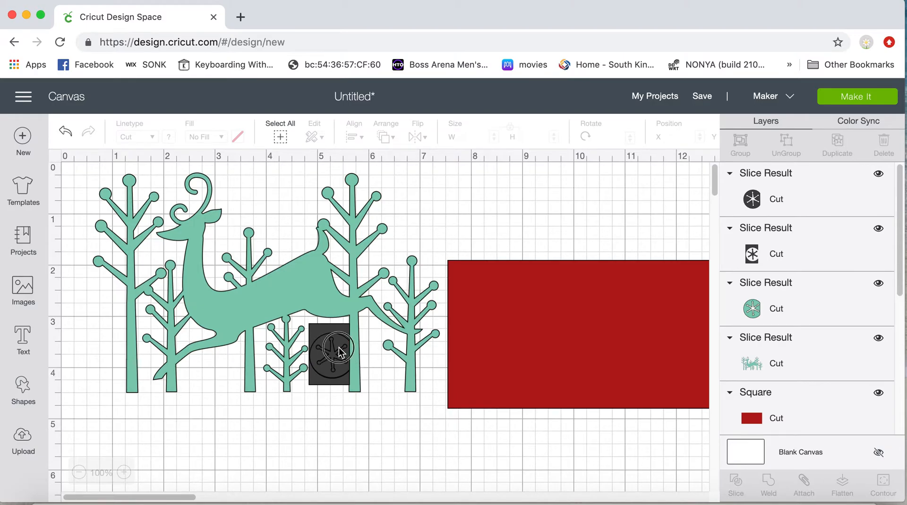
drag(340, 361, 341, 466)
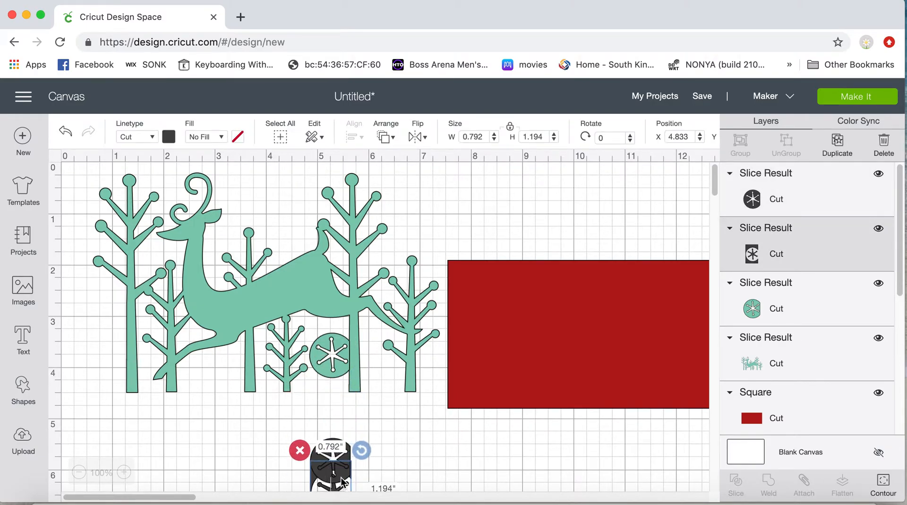
drag(336, 336, 361, 500)
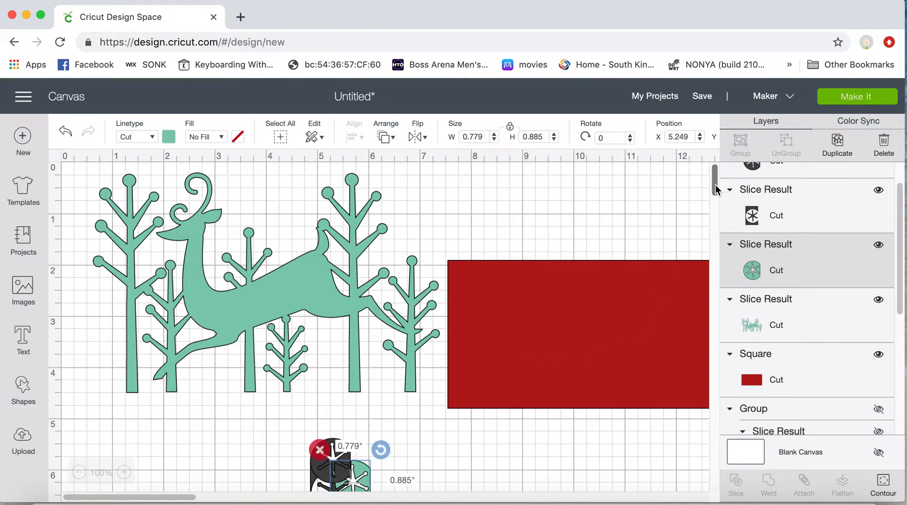
Delete all three leftover slice pieces of the second ornament below the deer scene
scroll(716, 192, down, 5)
click(463, 407)
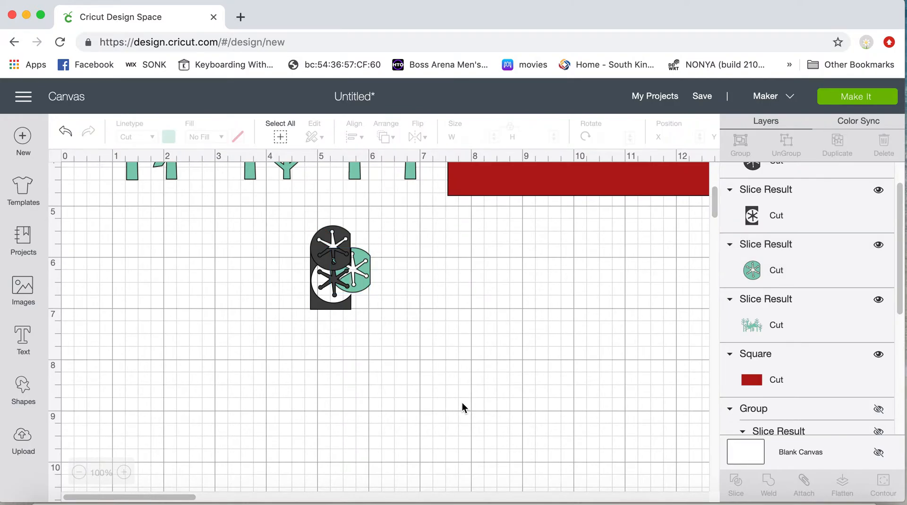
drag(279, 222, 409, 362)
click(298, 215)
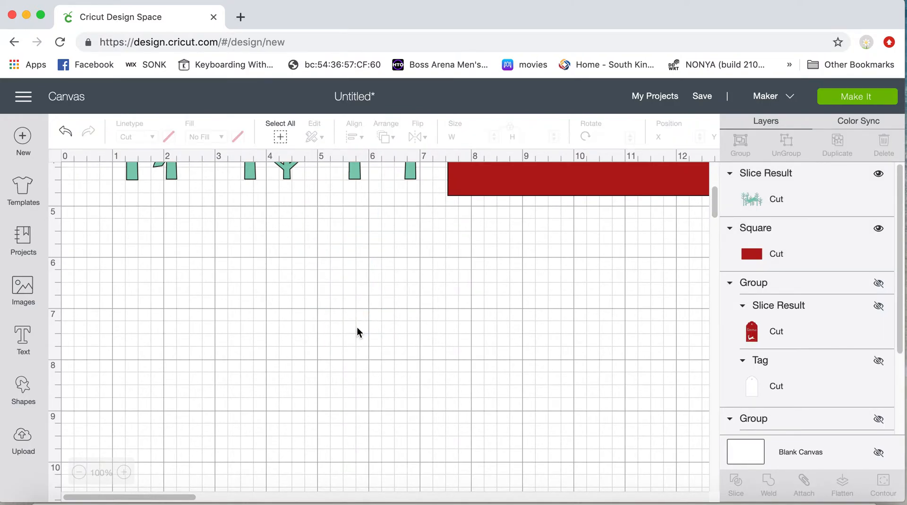
scroll(356, 327, up, 5)
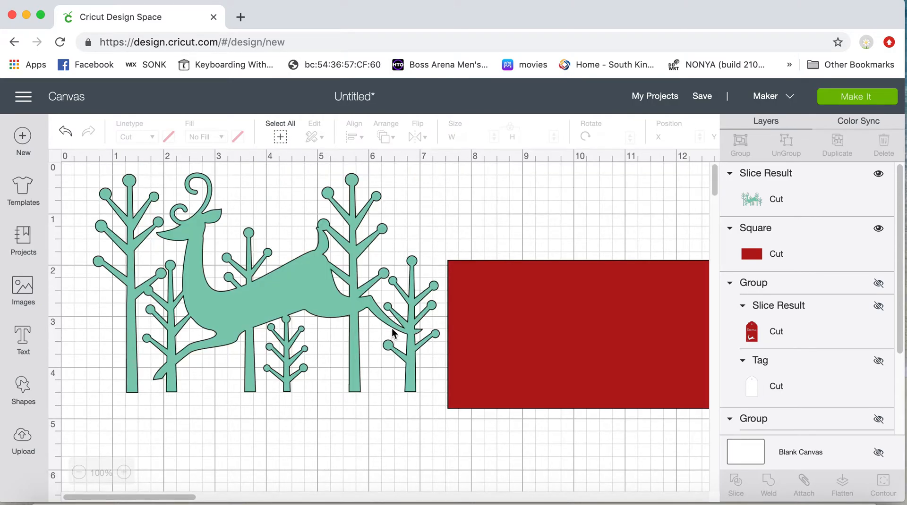
Shrink the cleaned-up deer scene to about 3.34 by 2.12 inches and place it over the middle of the red rectangle
click(311, 302)
drag(449, 399, 271, 329)
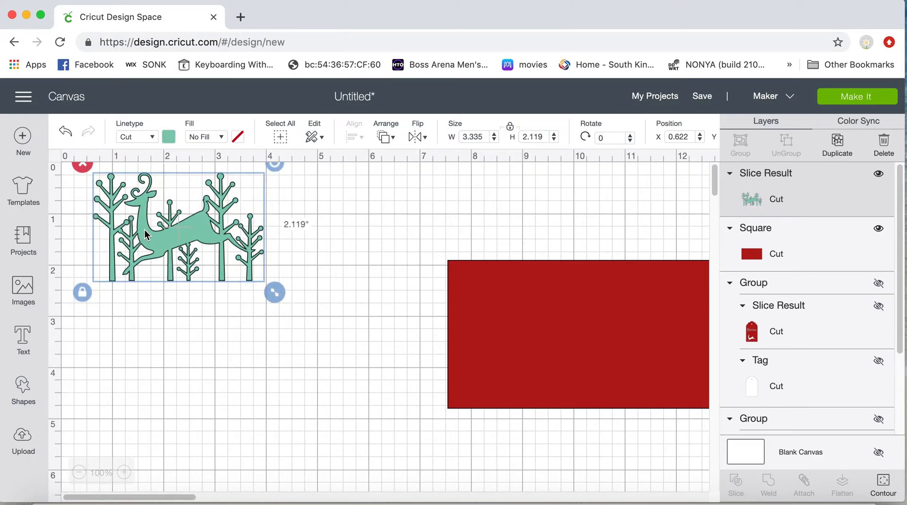
drag(195, 250, 558, 339)
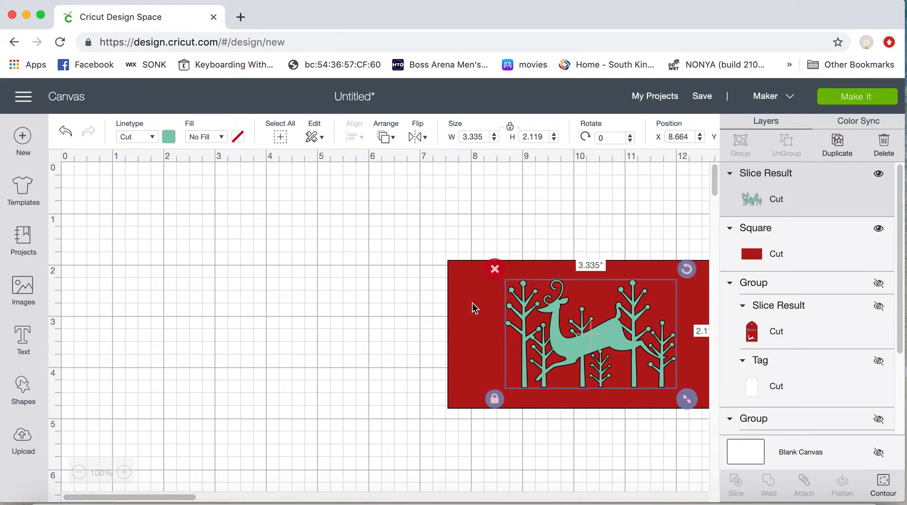
Move the deer scene and red rectangle together to the middle of the canvas and slice them
click(433, 250)
drag(431, 243, 327, 329)
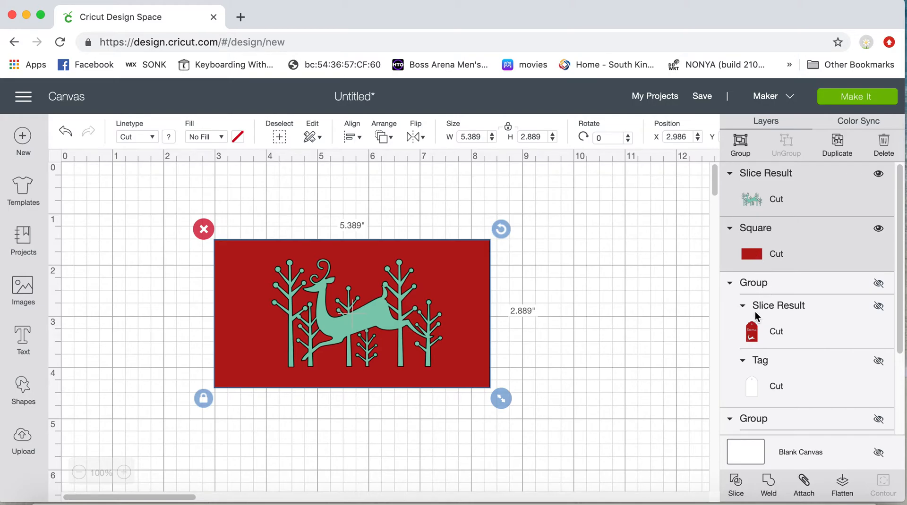
click(739, 487)
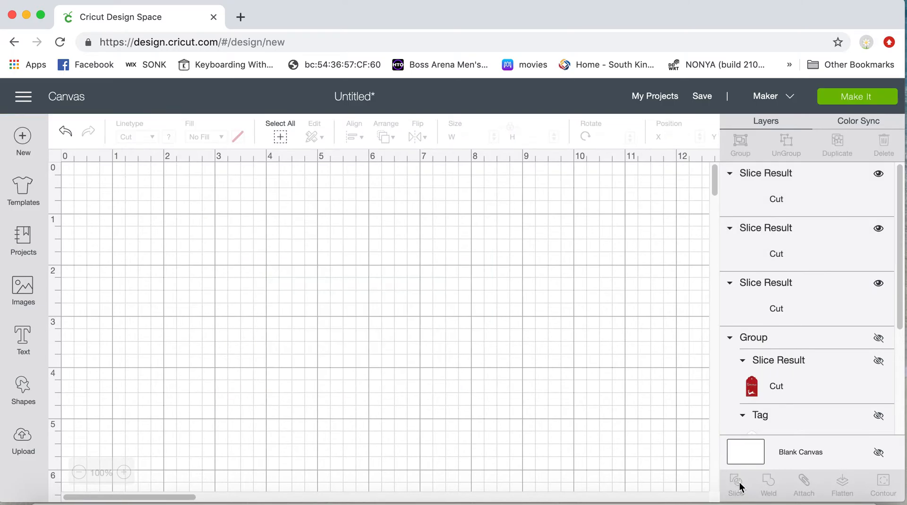
Move the teal and red deer cut-outs off the sliced rectangle and shift the rectangle away from them
drag(378, 319, 597, 290)
drag(379, 319, 656, 412)
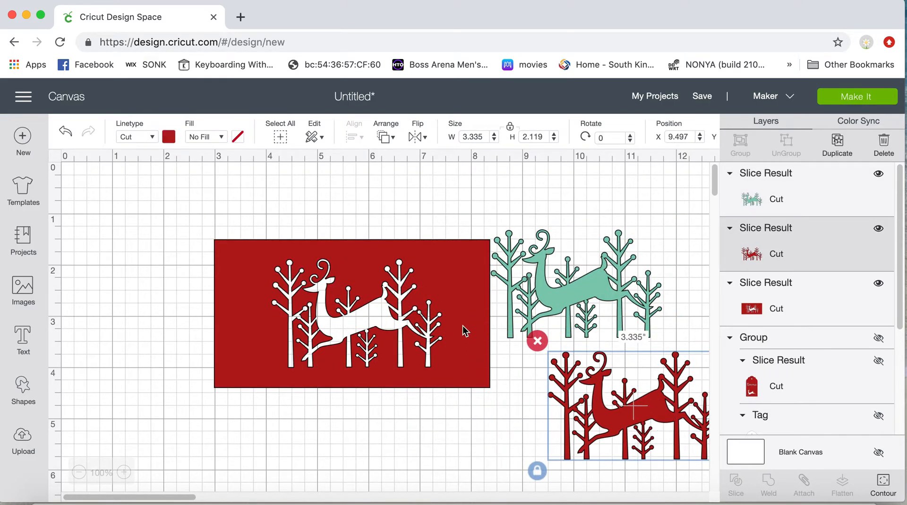
drag(449, 277, 369, 242)
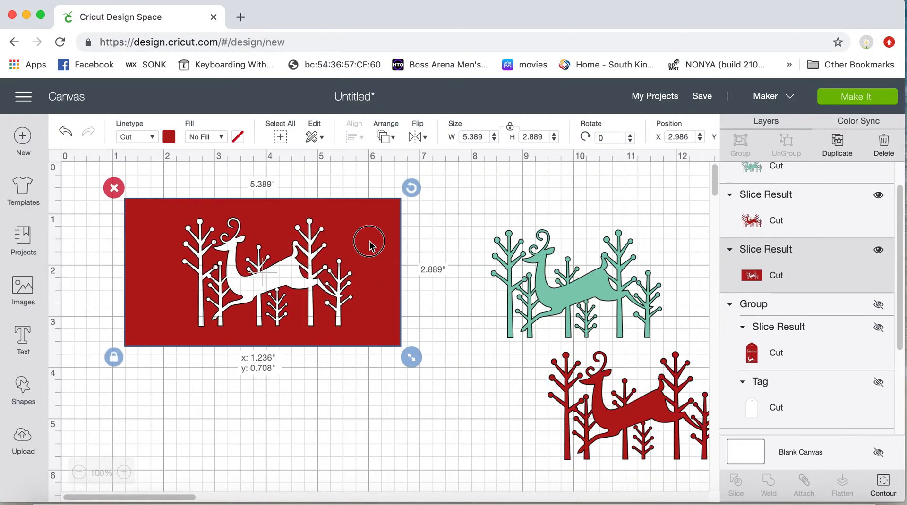
click(571, 299)
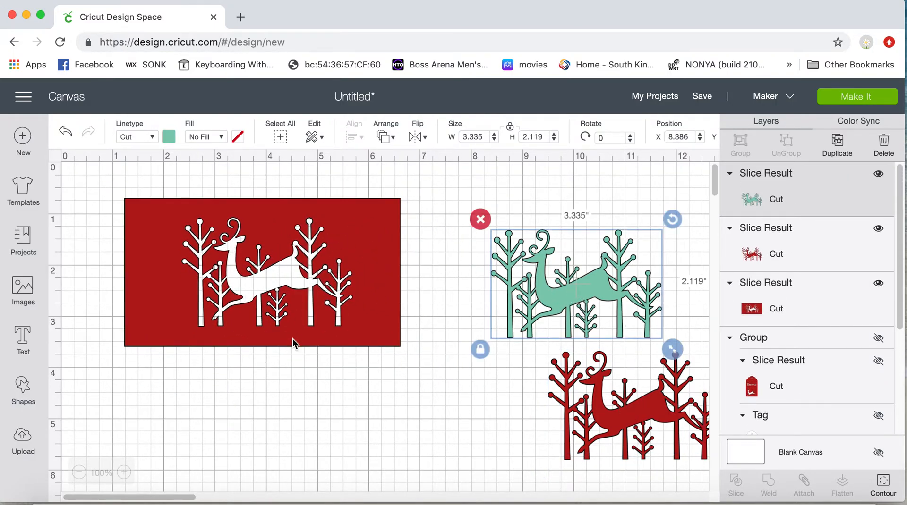